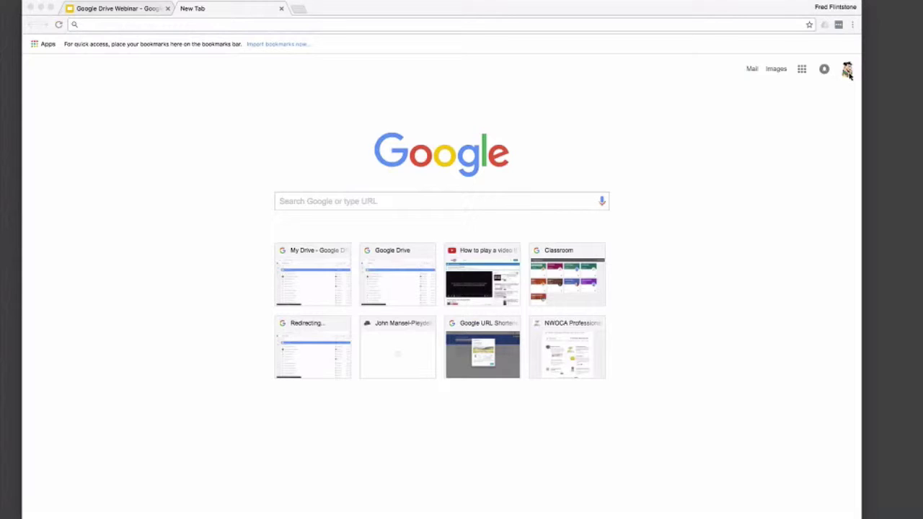
Step: Open Google Drive from Chrome's Google apps grid so My Drive's six items are listed
click(802, 70)
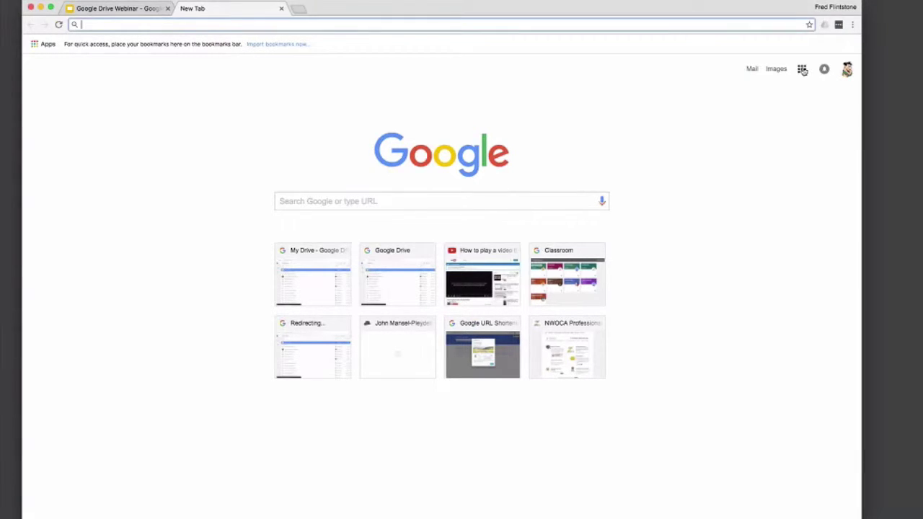
click(803, 70)
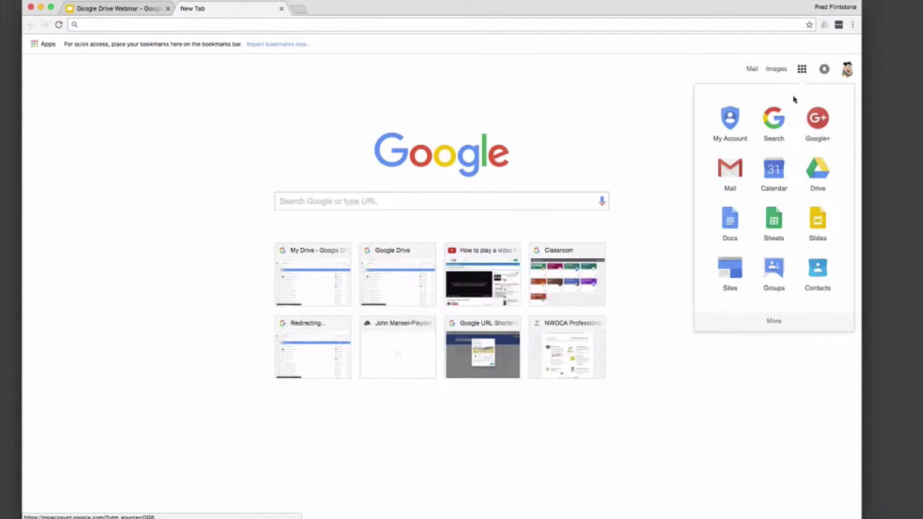
click(820, 165)
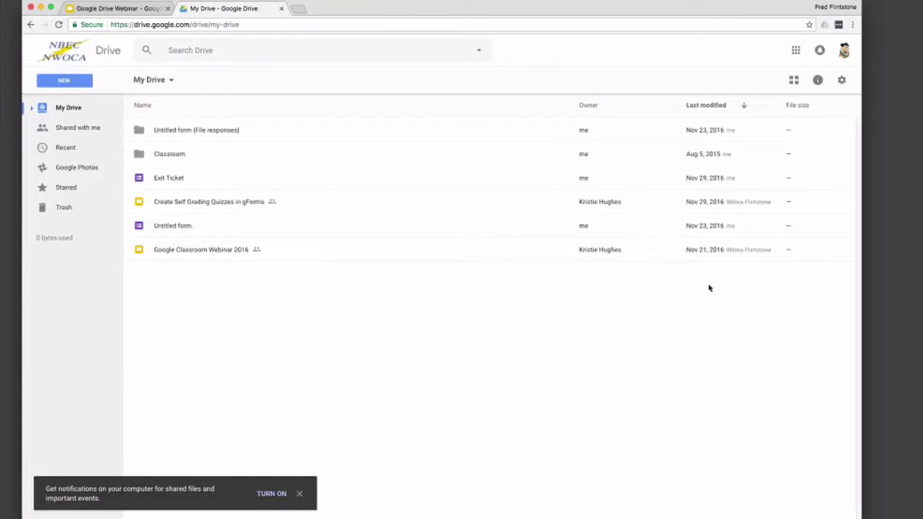
Step: Sort My Drive by name and end in Grid view, toggling back and forth with List view
click(143, 106)
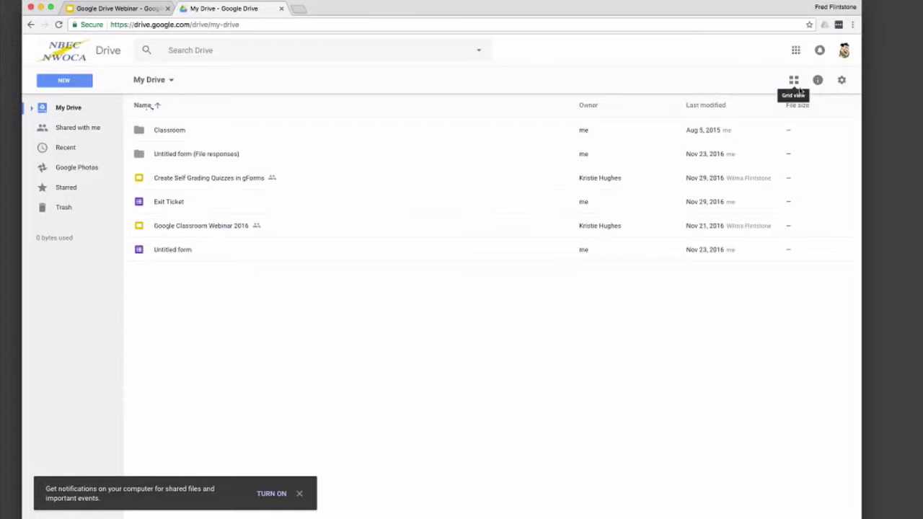
click(793, 80)
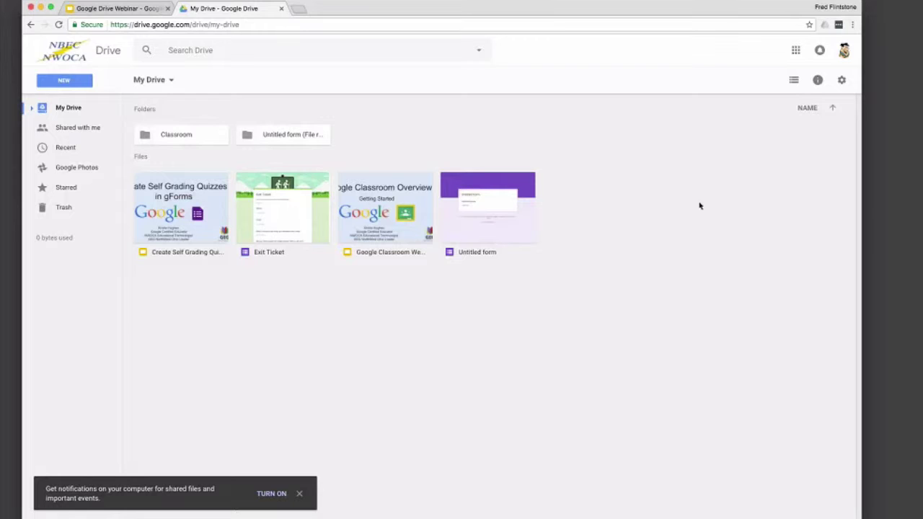
key(super+r)
click(793, 80)
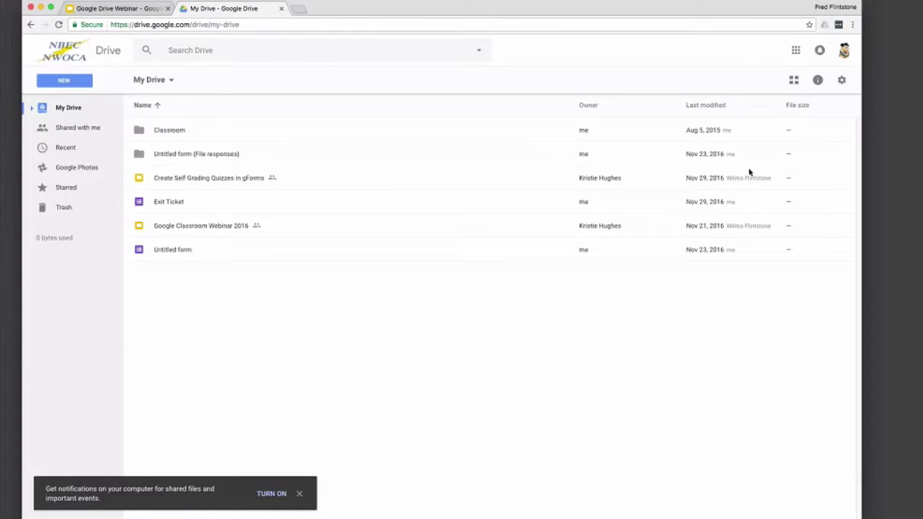
click(793, 80)
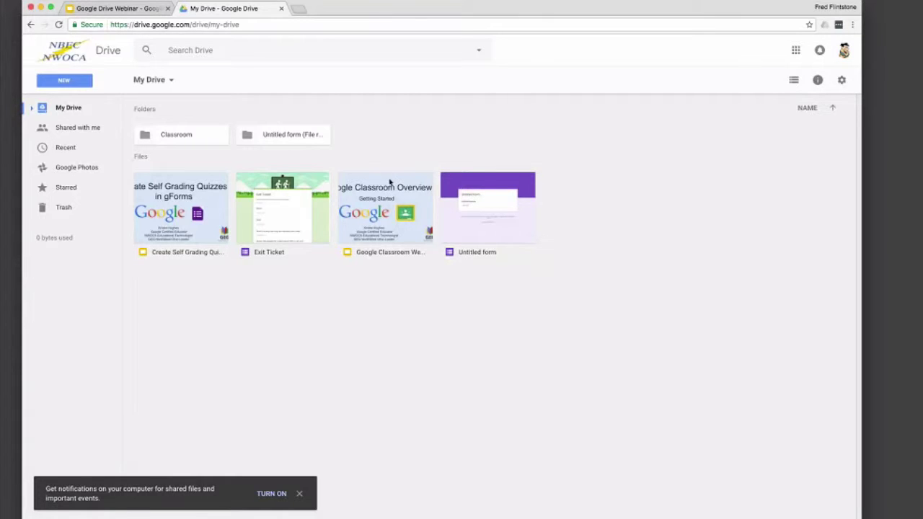
Step: Select Classroom and expand the My Drive tree to its subfolders, then collapse it and view Shared with me
click(212, 141)
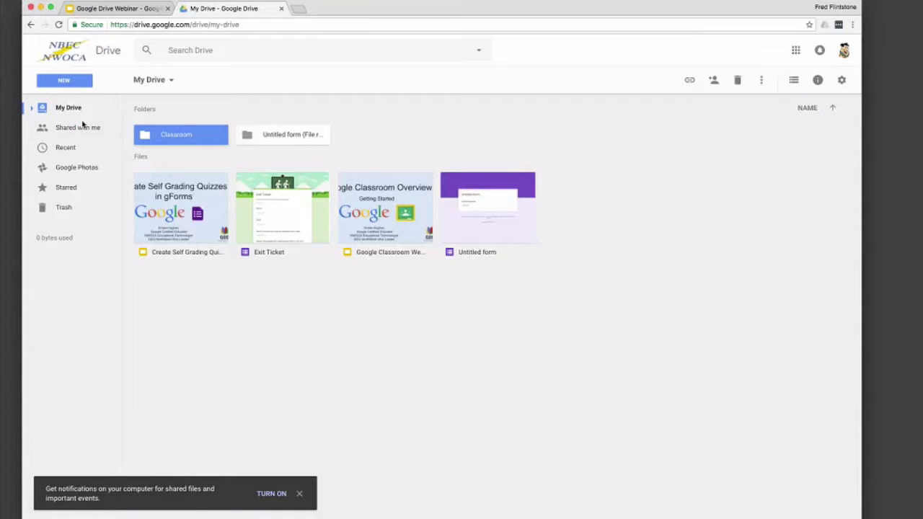
mouse_move(77, 246)
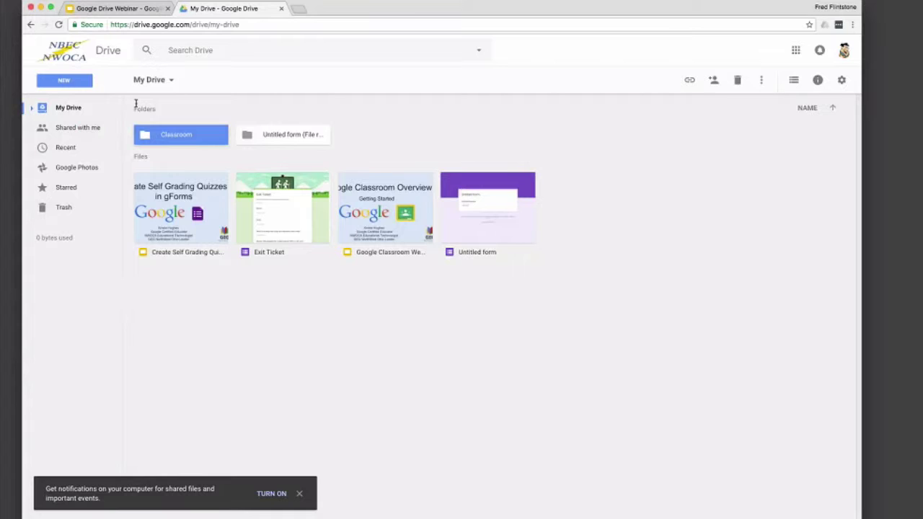
click(32, 109)
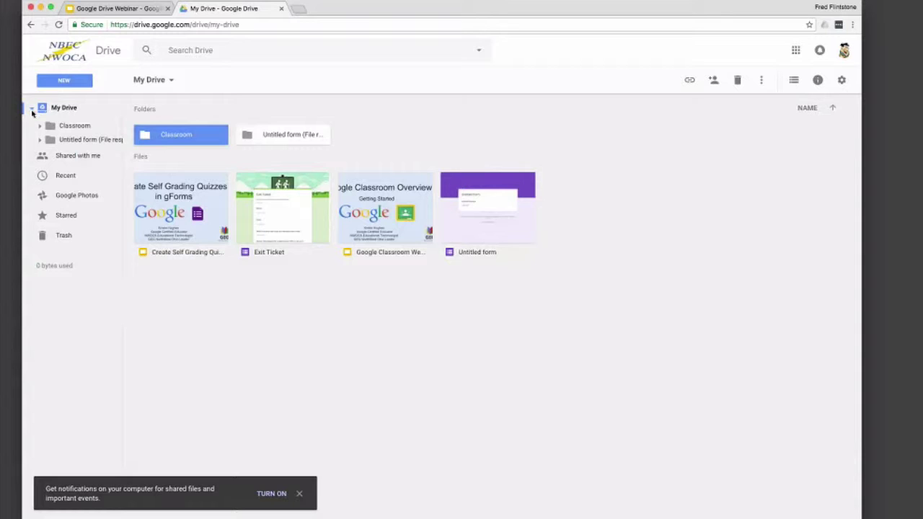
click(40, 126)
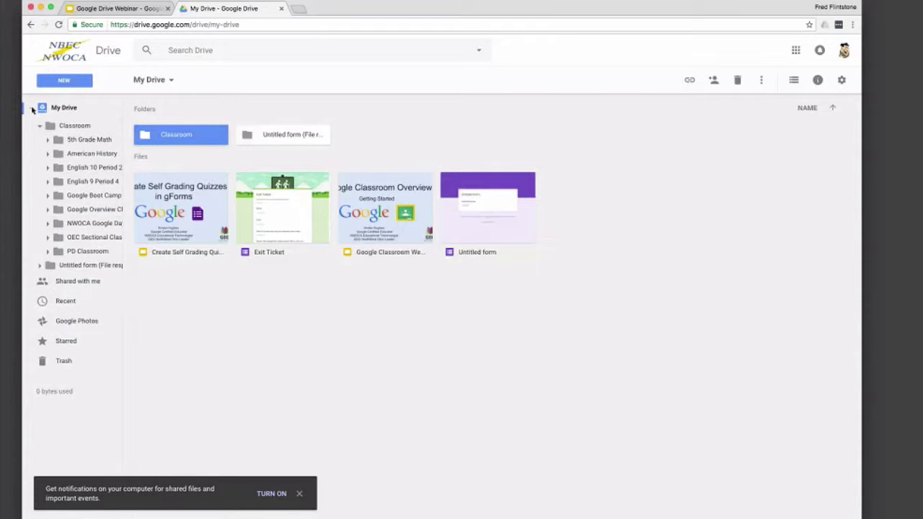
click(32, 108)
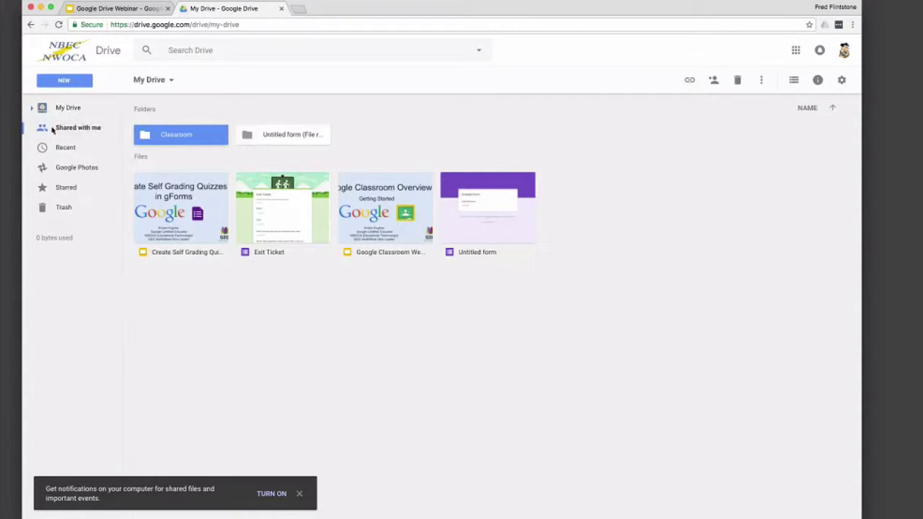
click(52, 129)
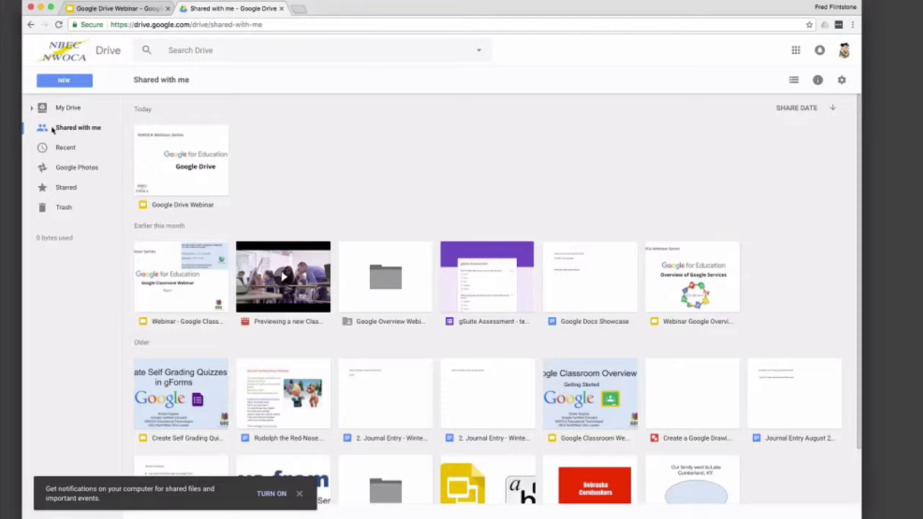
click(833, 108)
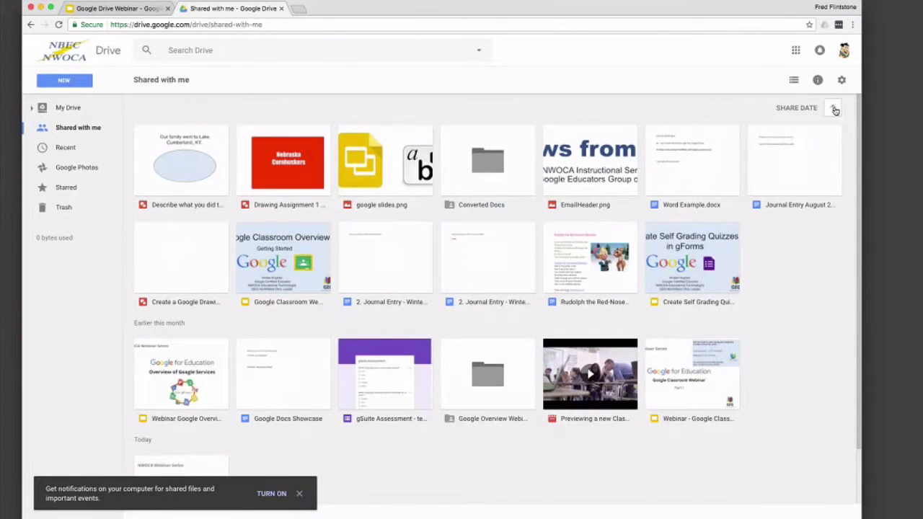
click(833, 108)
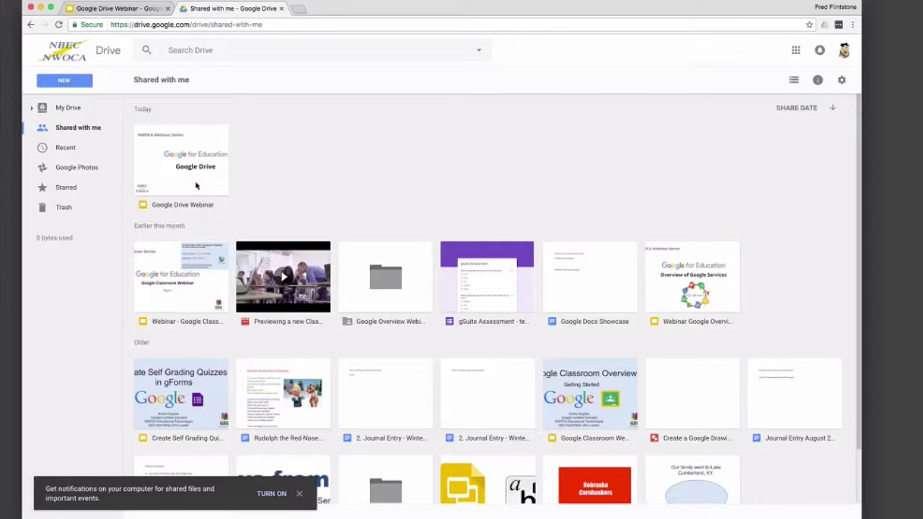
Step: Add the shared Google Drive Webinar file to My Drive, check it there, and return to Shared with me
click(196, 186)
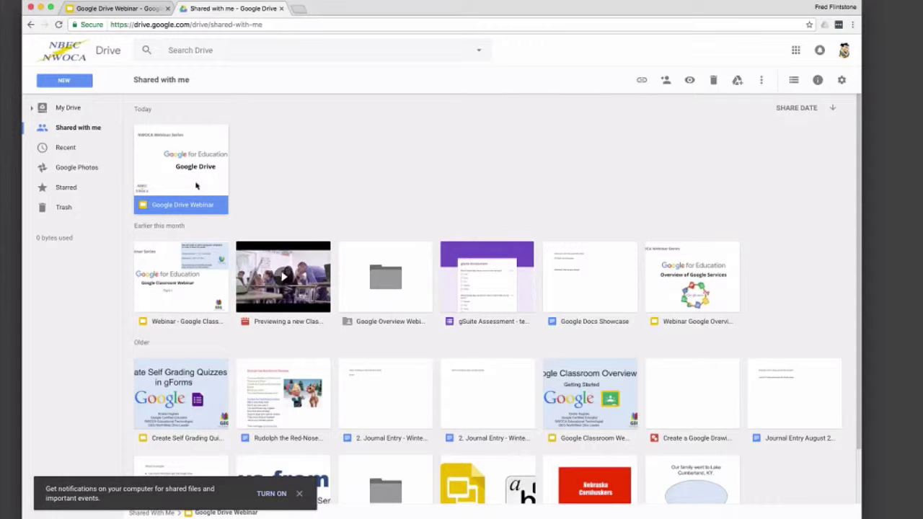
right_click(201, 191)
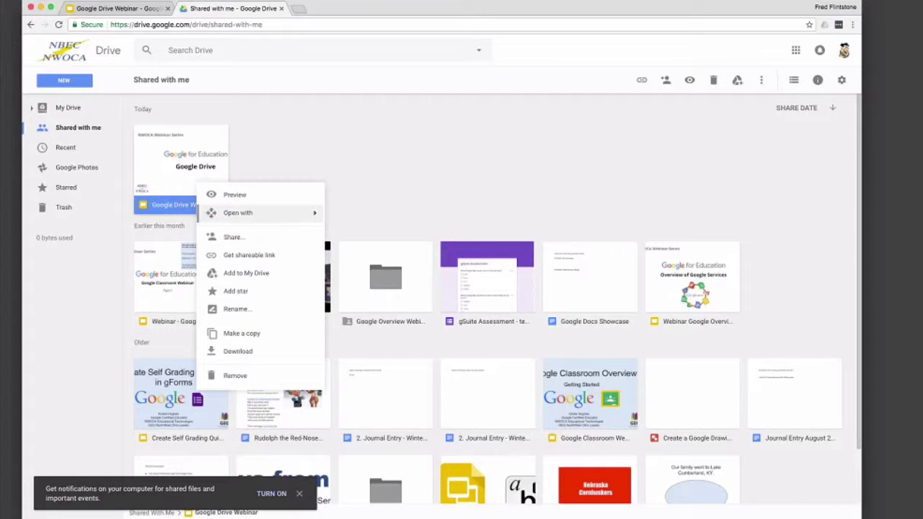
click(246, 273)
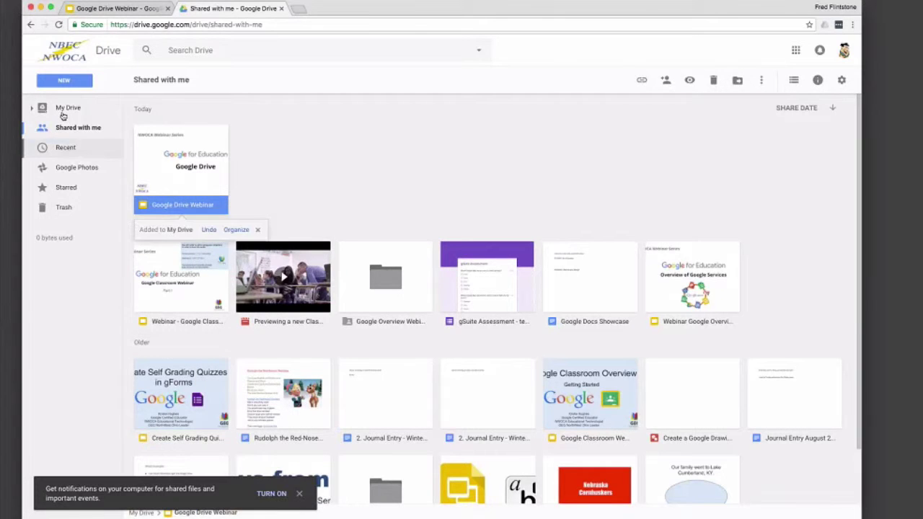
click(39, 109)
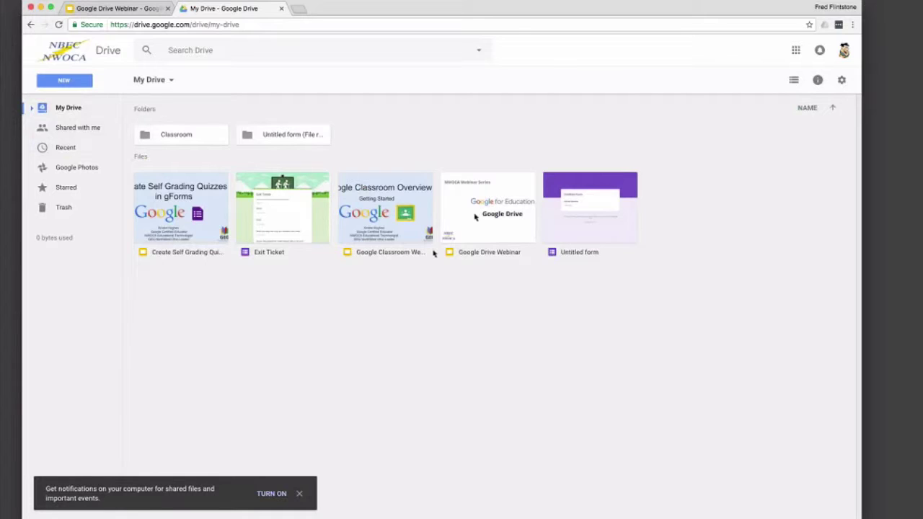
click(72, 128)
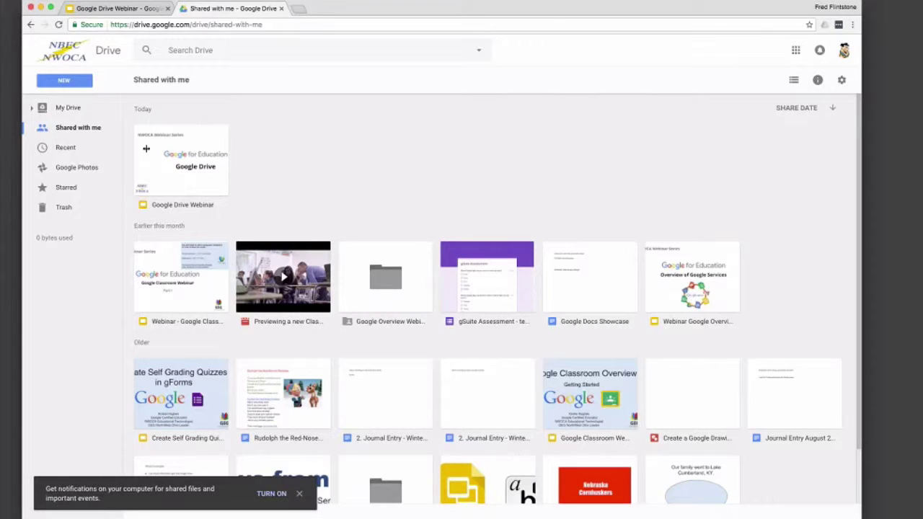
Step: Browse Recent and Google Photos, ending on Starred with its three starred files
click(59, 150)
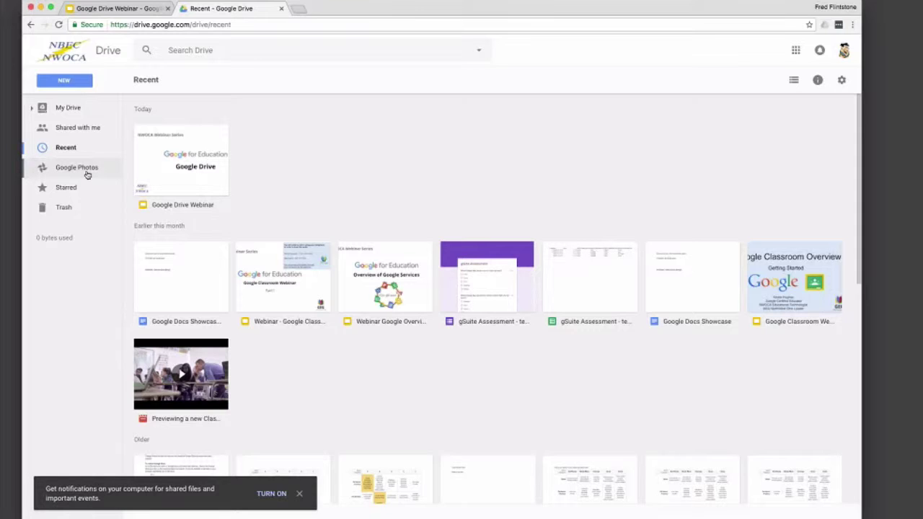
click(87, 173)
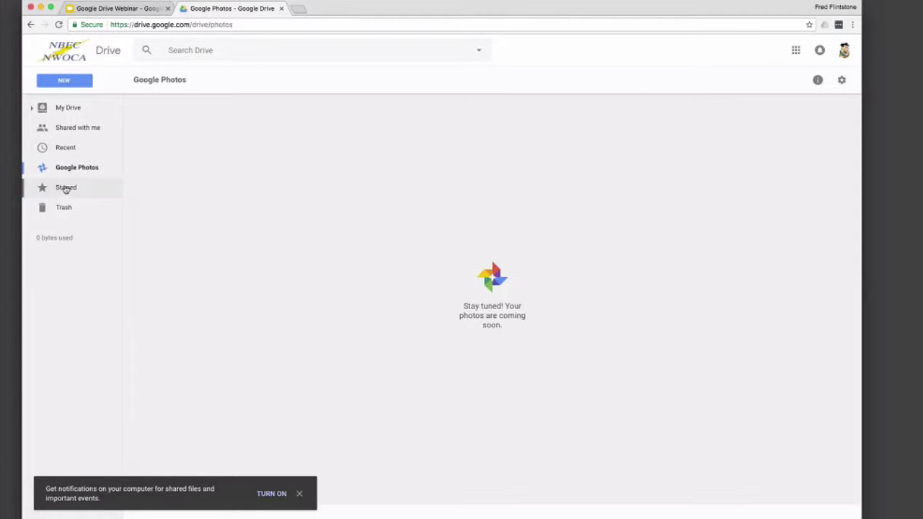
click(66, 188)
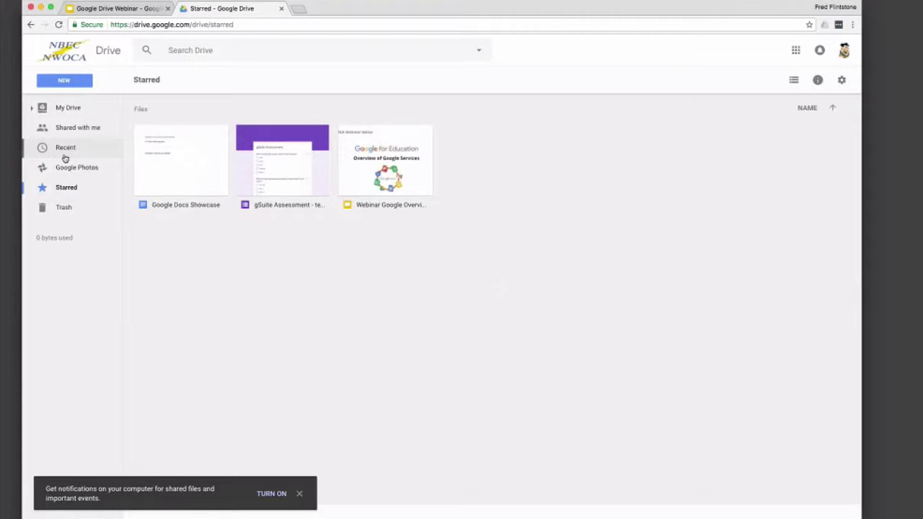
Step: Star the Google Drive Webinar presentation from My Drive and confirm it among the four Starred files
click(70, 111)
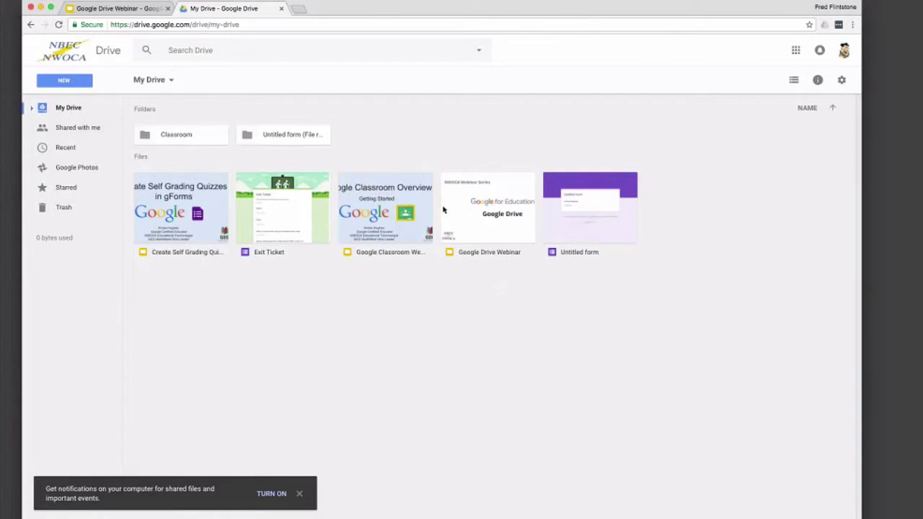
click(478, 217)
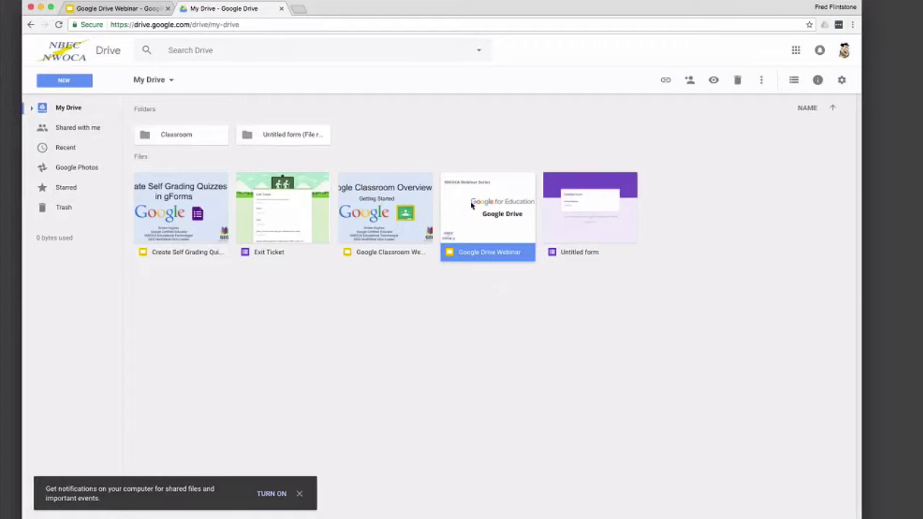
right_click(469, 209)
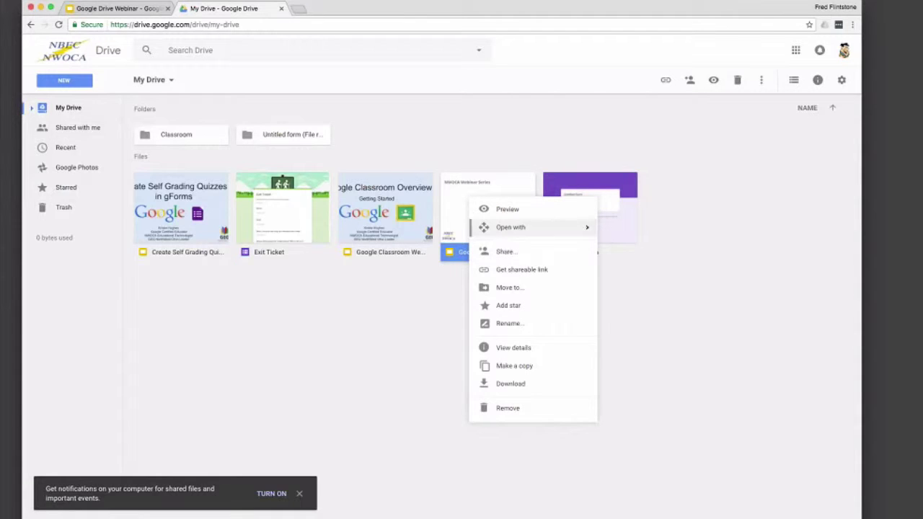
click(504, 306)
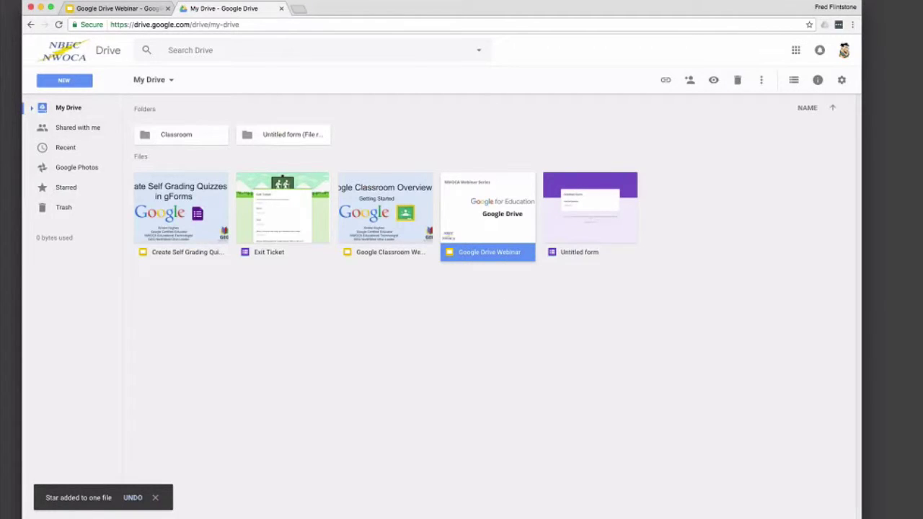
click(71, 193)
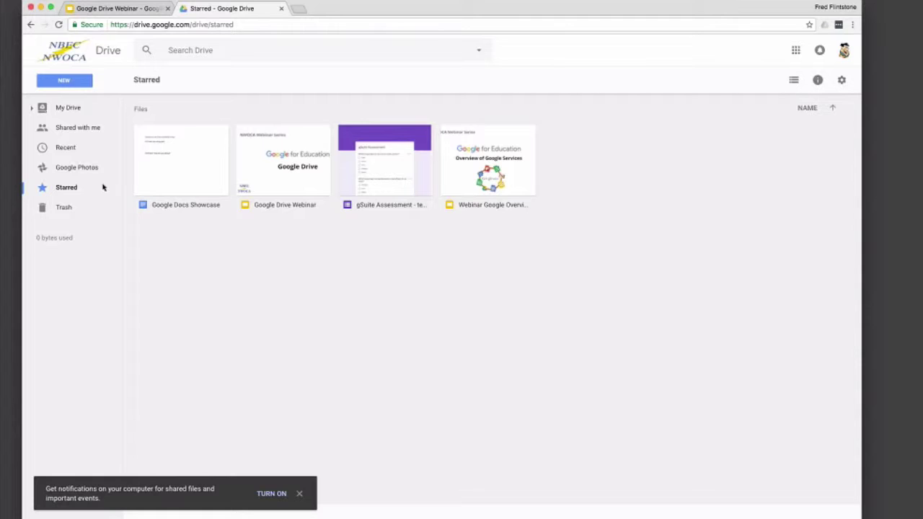
Step: Glance at the trash, go back to My Drive and select the Google Drive Webinar file
click(64, 209)
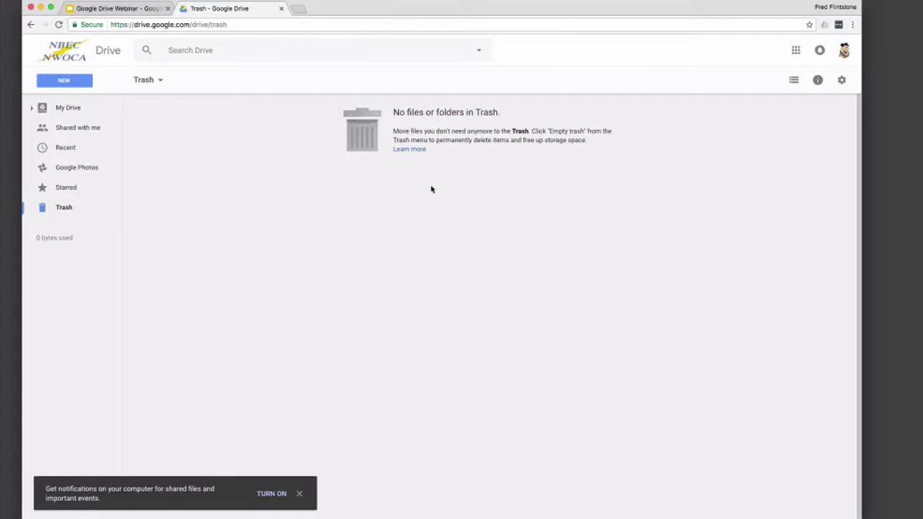
click(71, 110)
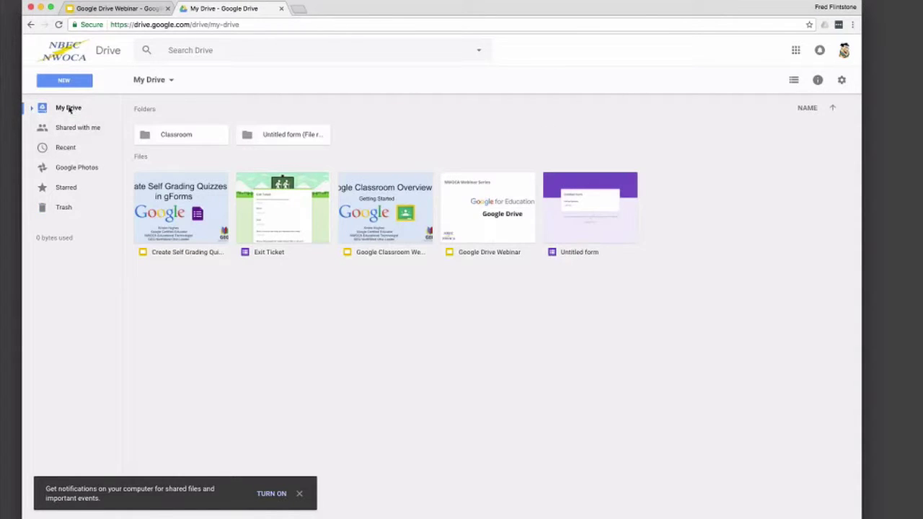
click(463, 212)
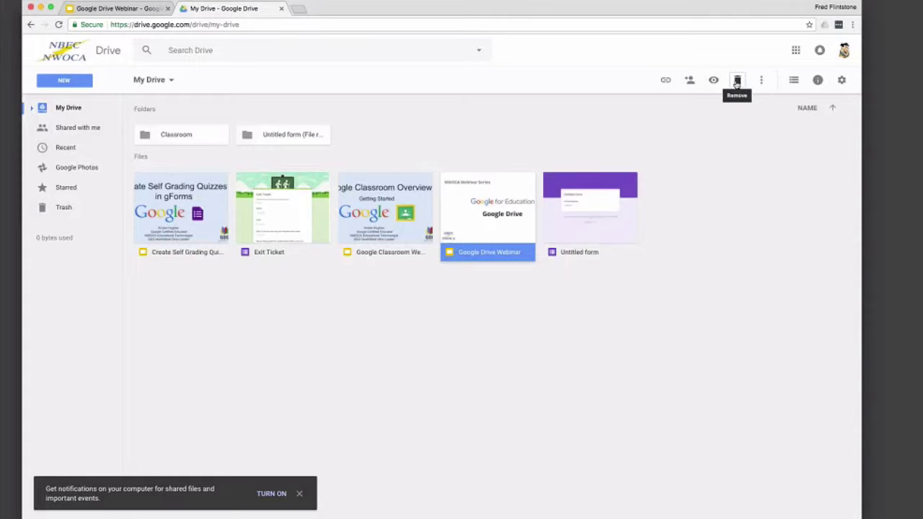
click(761, 81)
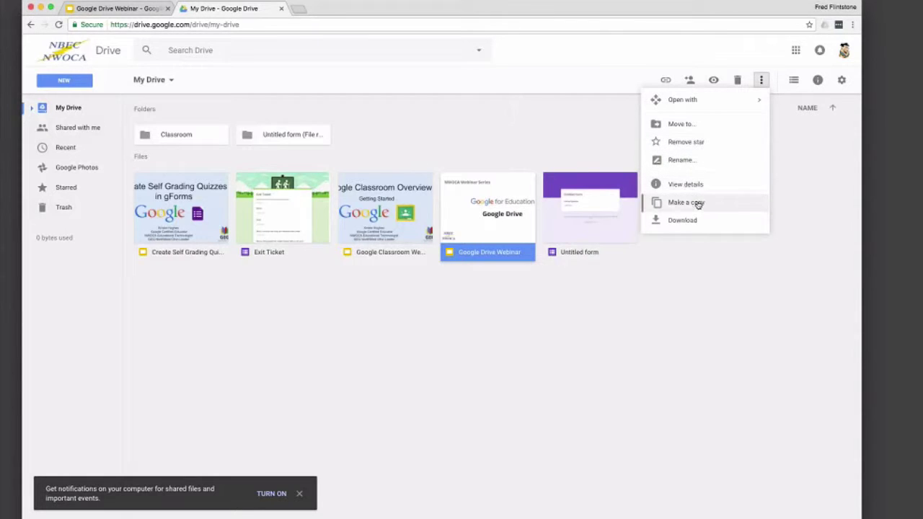
click(760, 79)
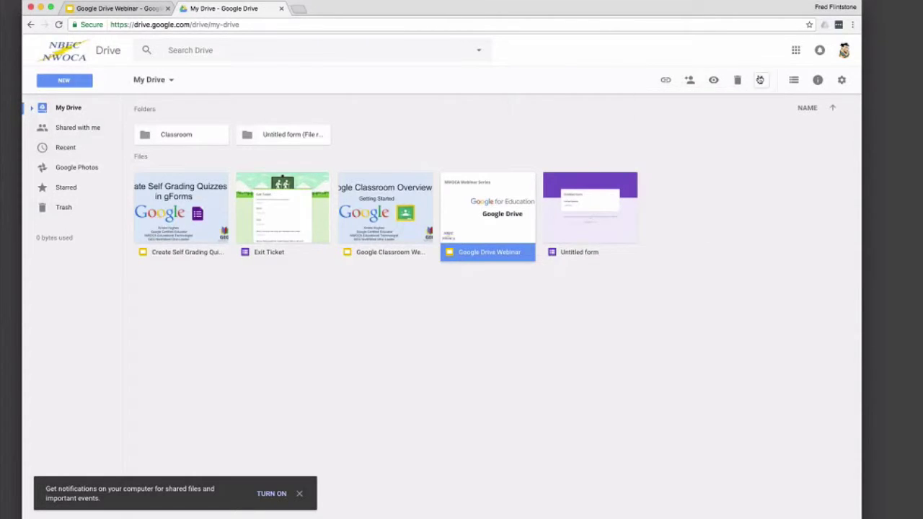
click(818, 80)
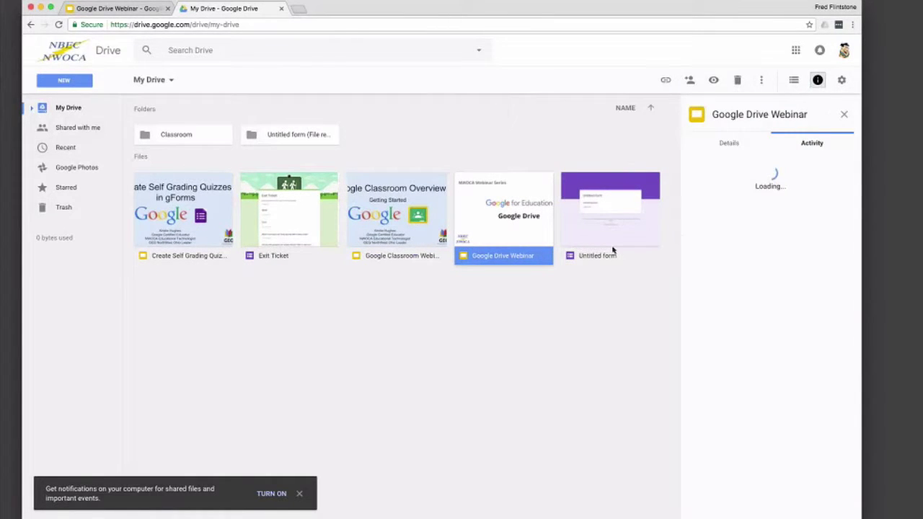
click(730, 143)
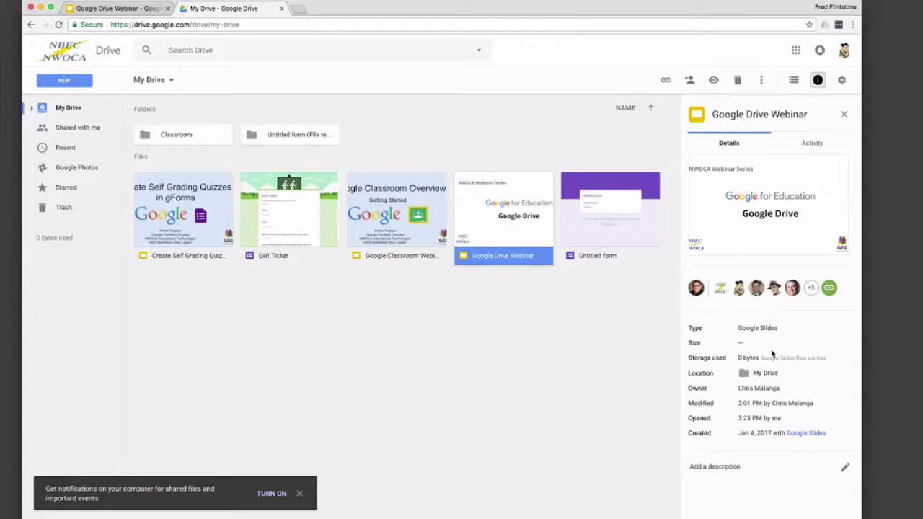
click(845, 115)
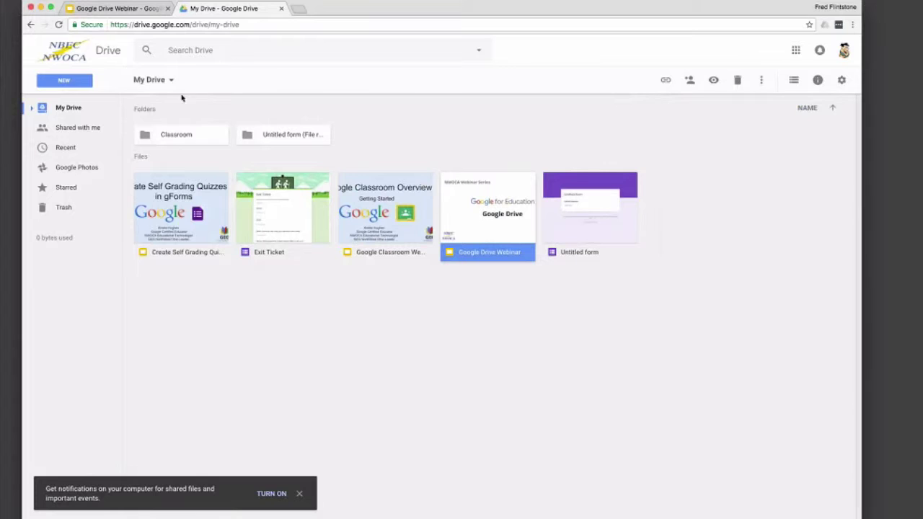
Step: Expand the My Drive tree and look inside the Google Overview Class 101 folder
click(31, 109)
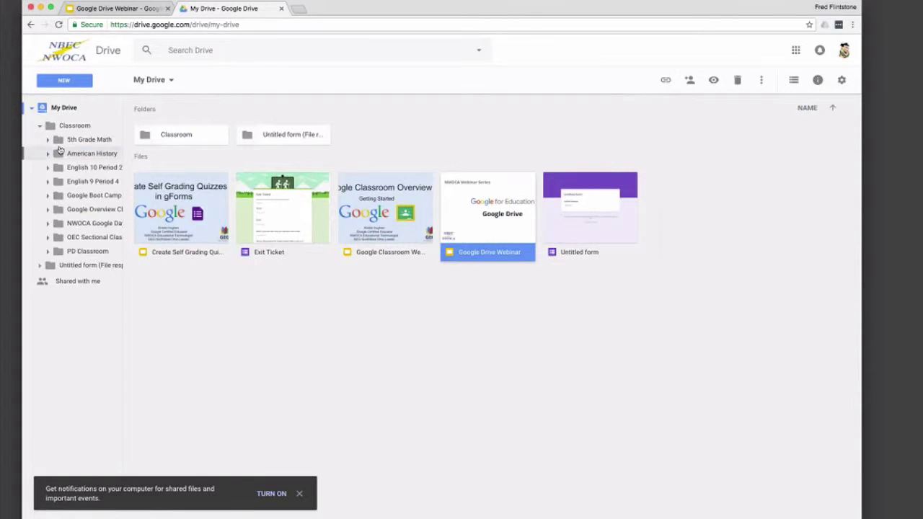
click(87, 209)
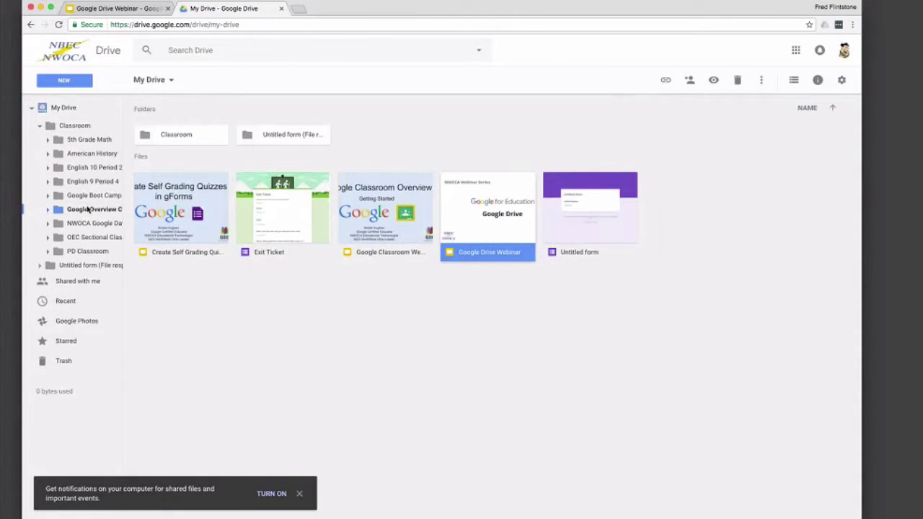
click(170, 192)
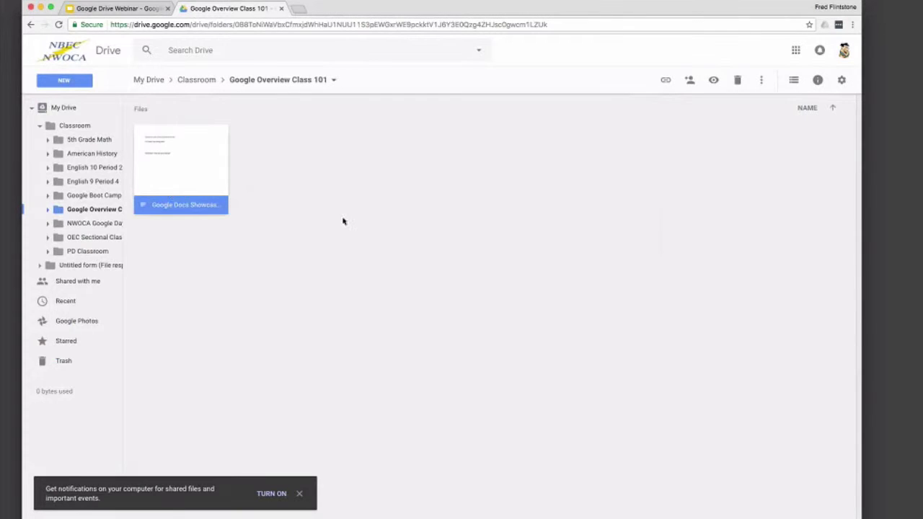
click(352, 228)
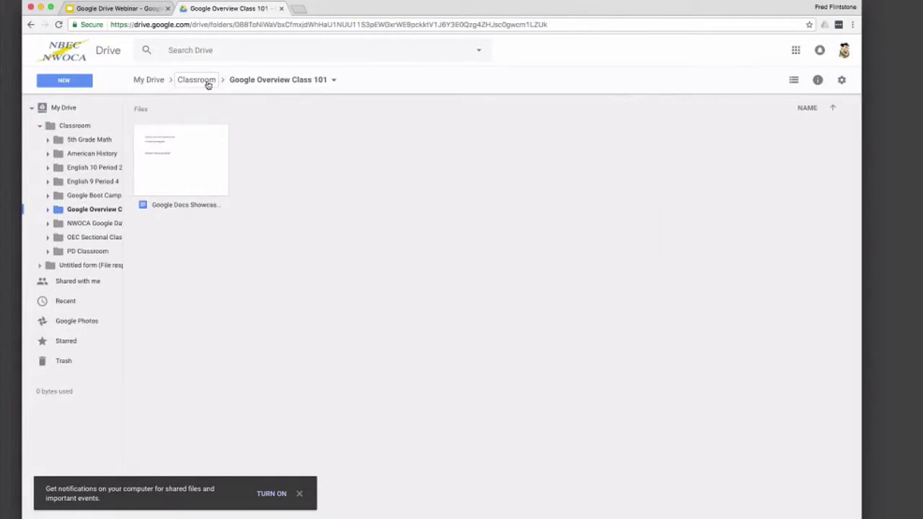
click(157, 83)
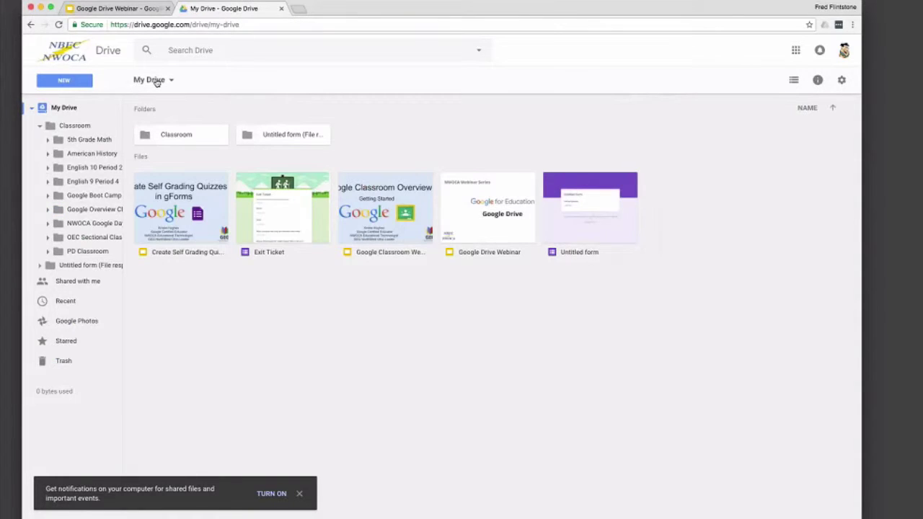
Step: Drag the Lake Cumberland drawing from Google Boot Camp 101 August 2015 into My Drive, then collapse Classroom
click(116, 195)
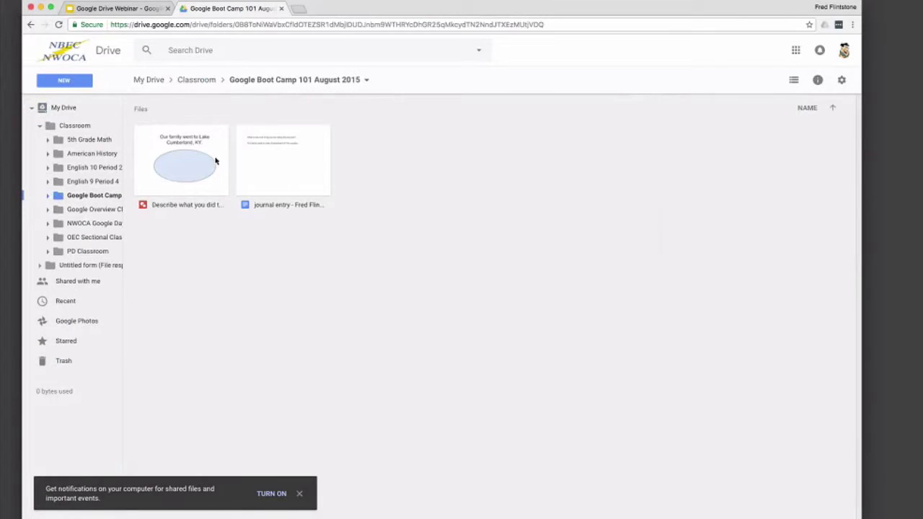
drag(210, 139, 149, 80)
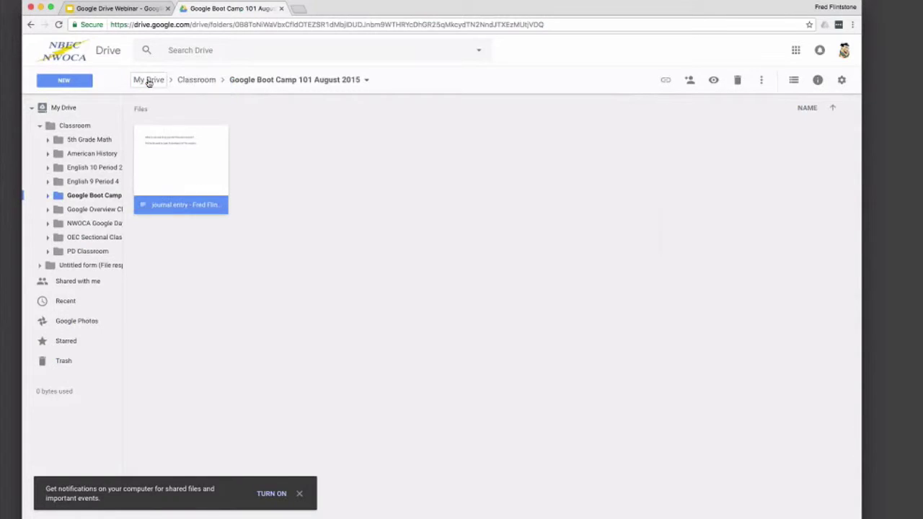
click(149, 80)
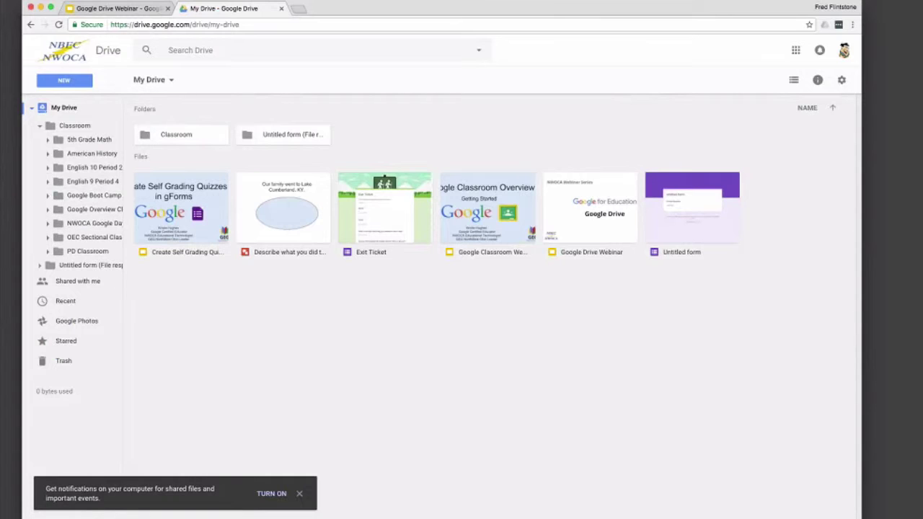
click(300, 495)
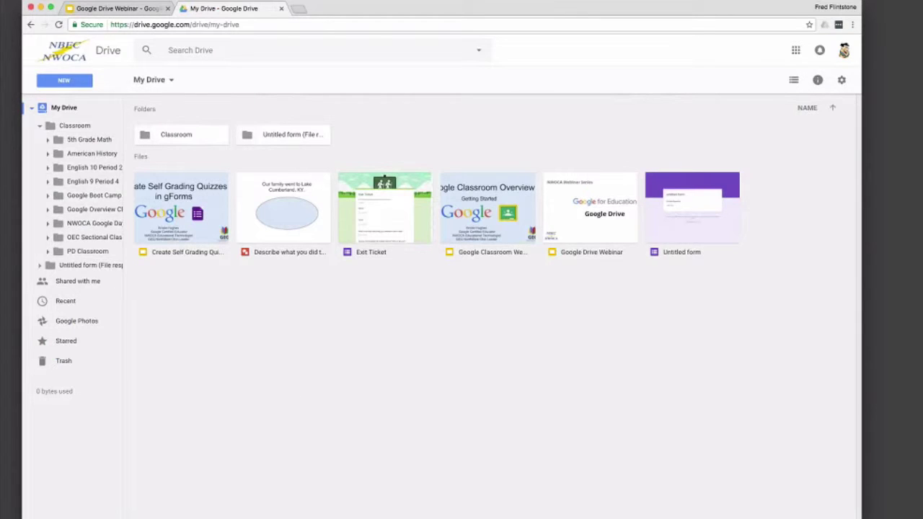
click(41, 127)
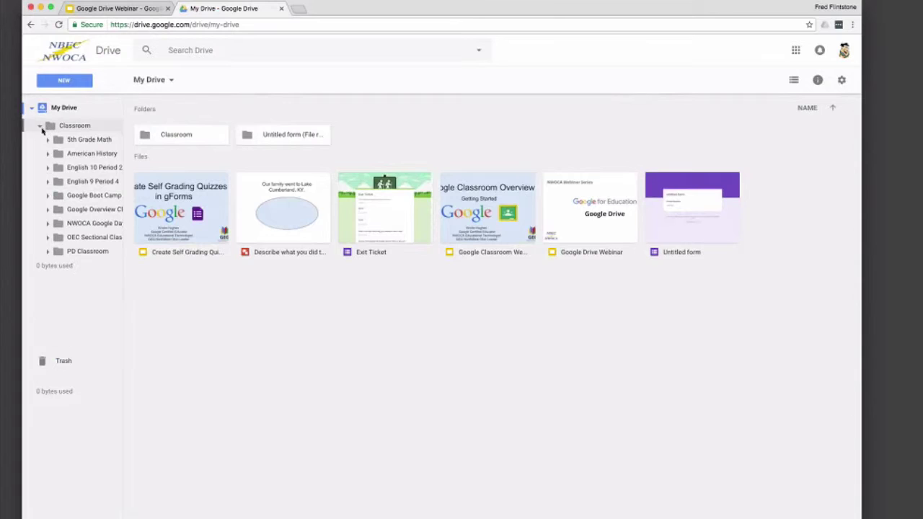
click(41, 126)
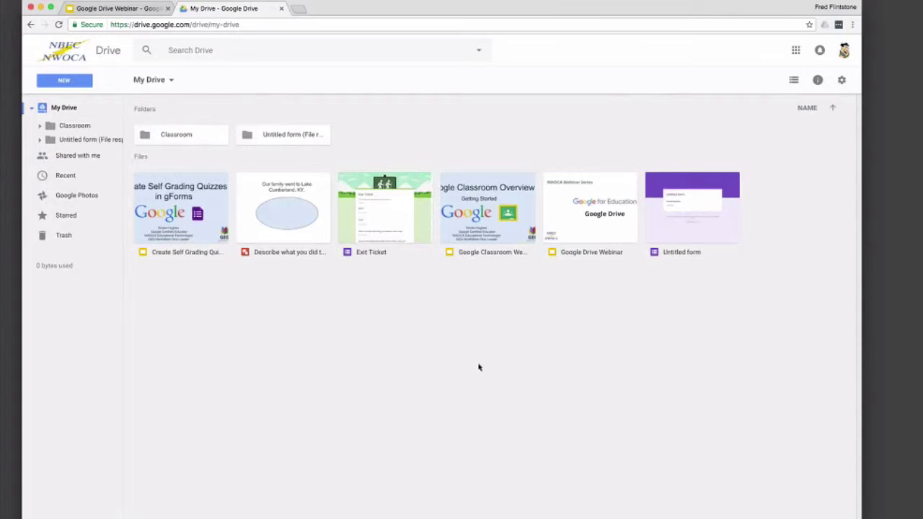
Step: Create a new folder named Webinars in My Drive
click(61, 82)
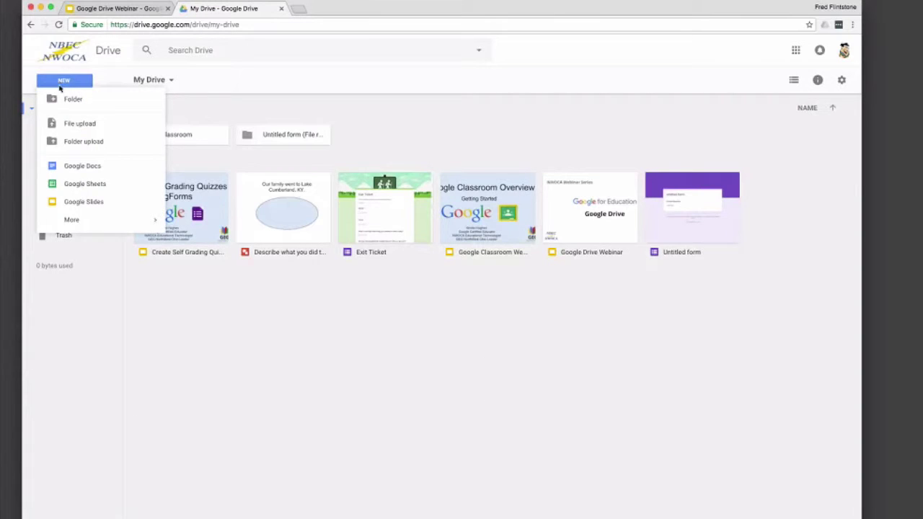
click(61, 102)
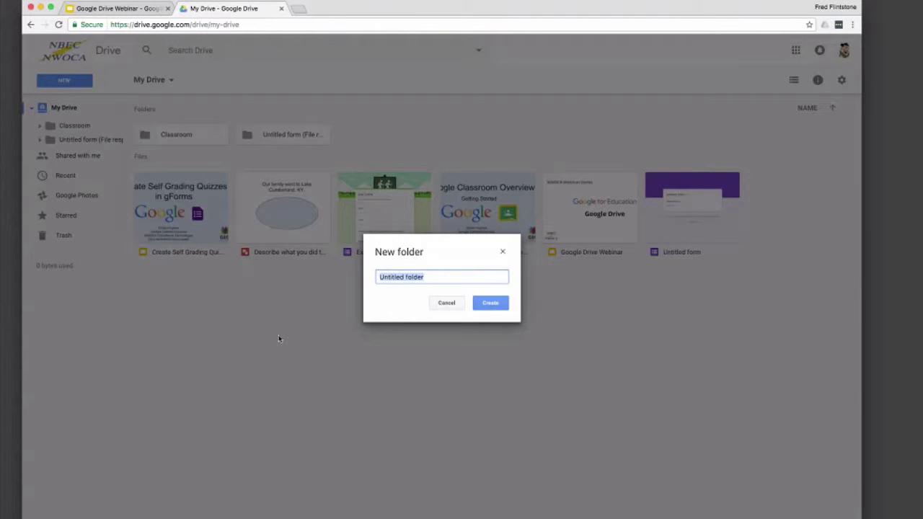
text(Webinars)
key(Return)
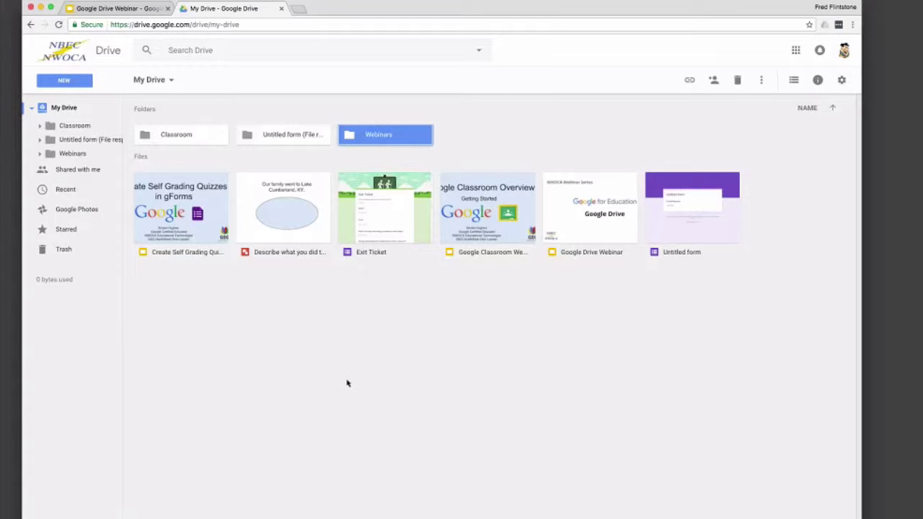
Step: Rename the Webinars folder to January Webinars
right_click(408, 142)
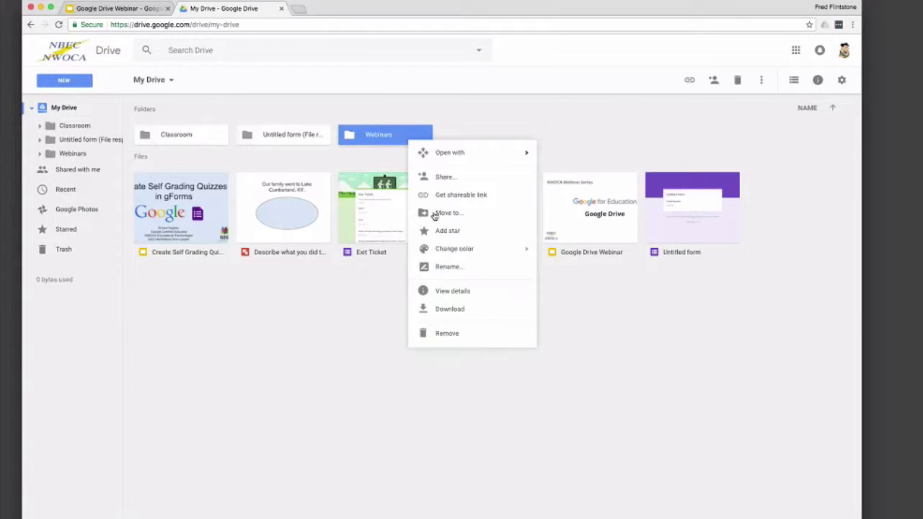
click(435, 268)
key(Left)
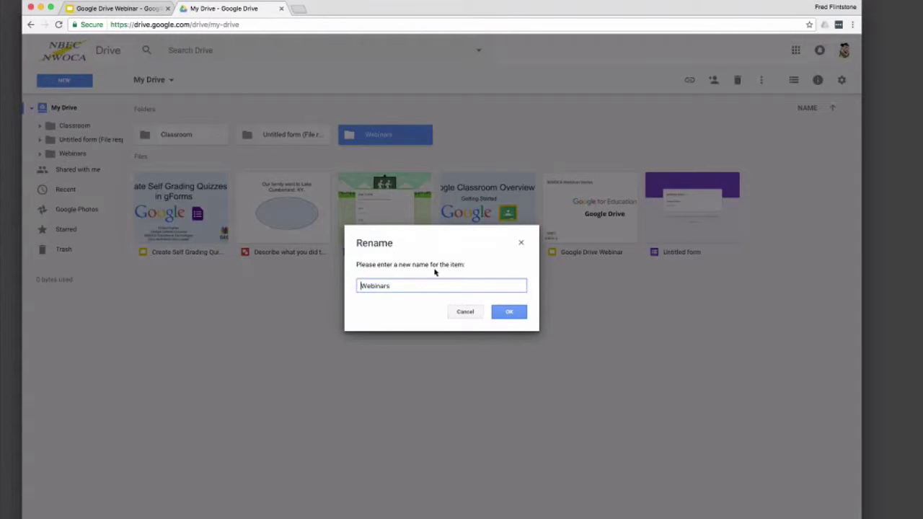
text(January)
key(Return)
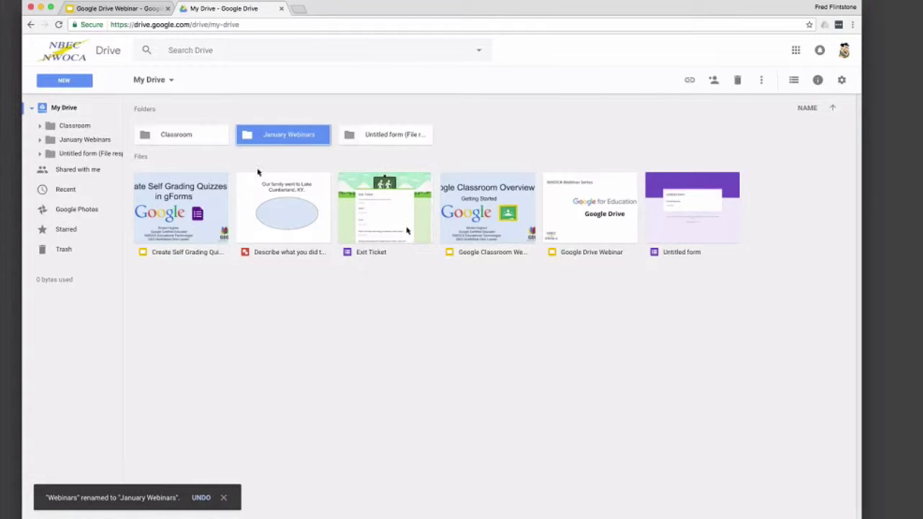
Step: Star the January Webinars folder, check it under Starred, then go back to My Drive
right_click(271, 142)
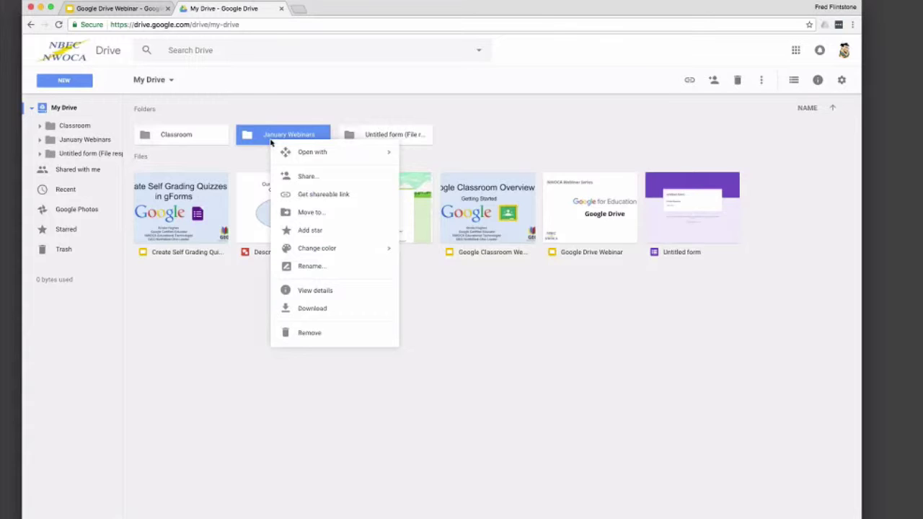
click(286, 231)
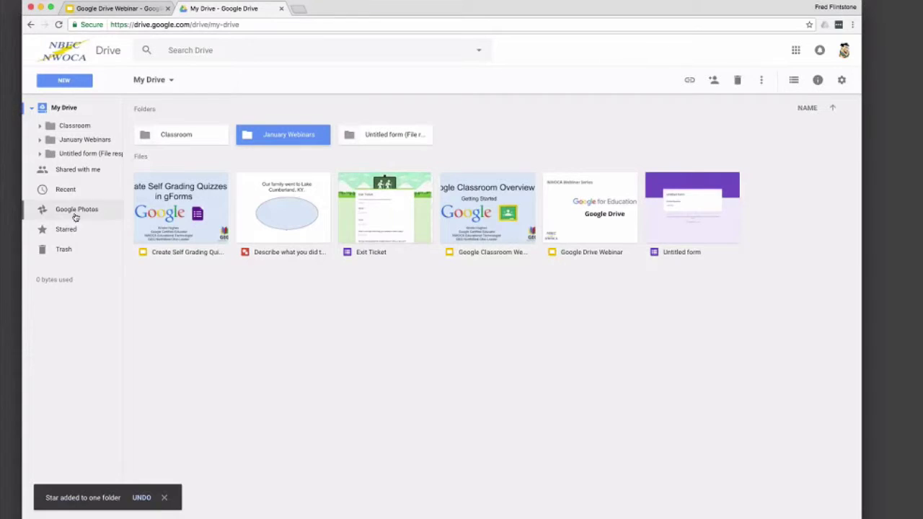
click(67, 230)
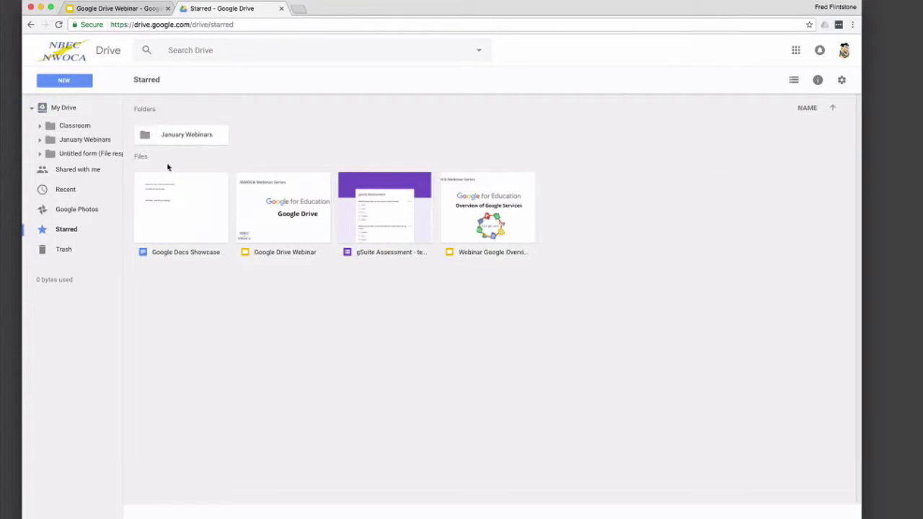
click(66, 112)
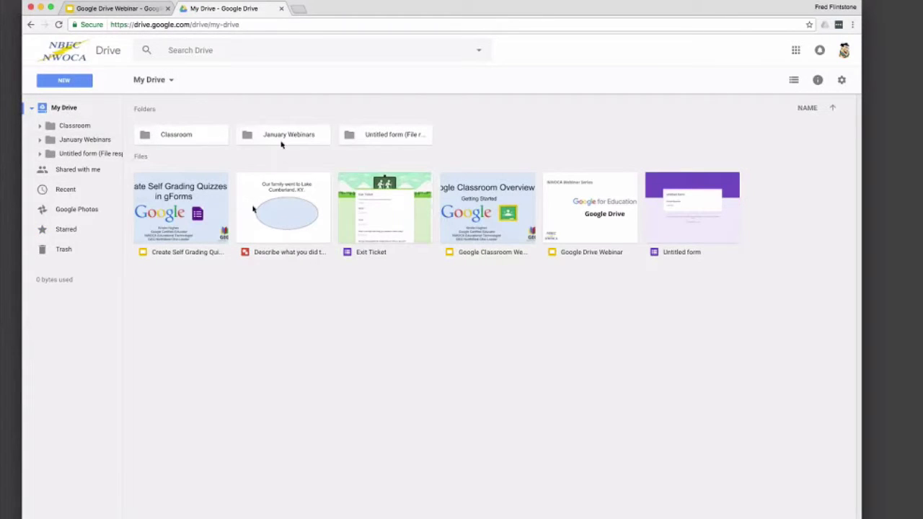
Step: Colour the January Webinars folder blue
right_click(281, 143)
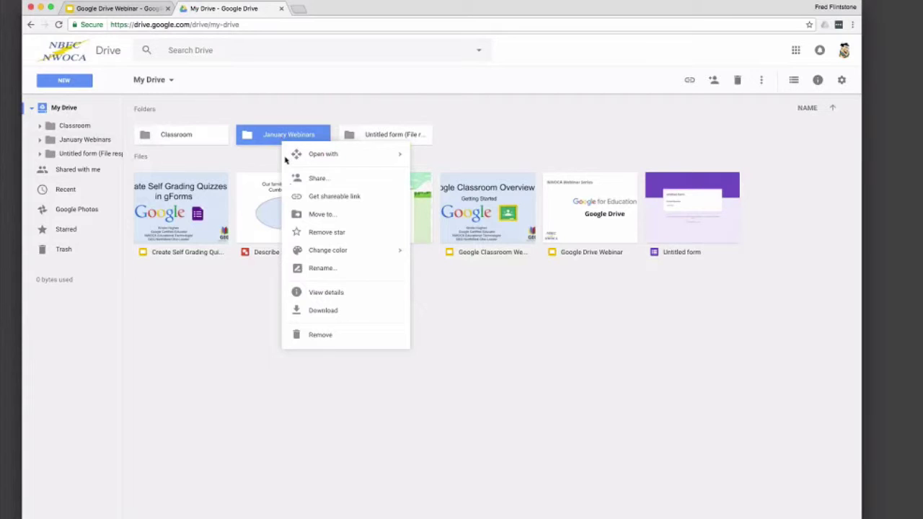
mouse_move(346, 254)
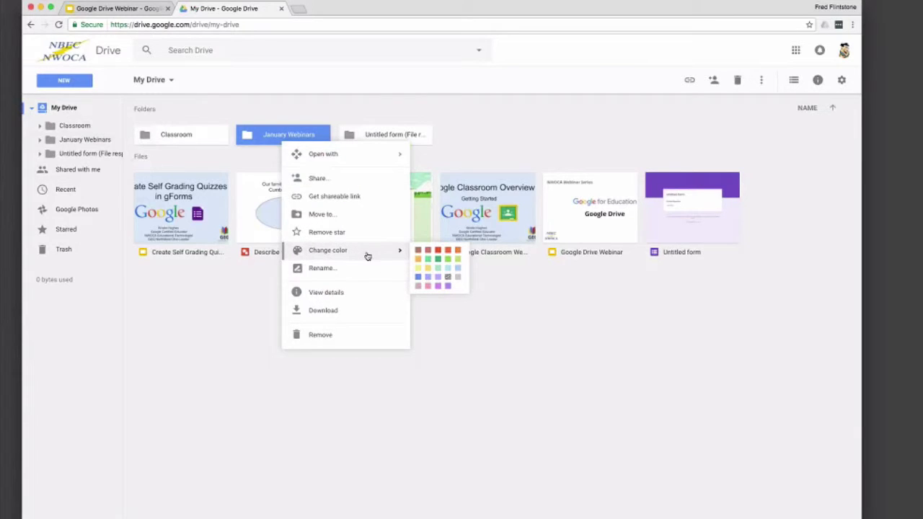
click(418, 279)
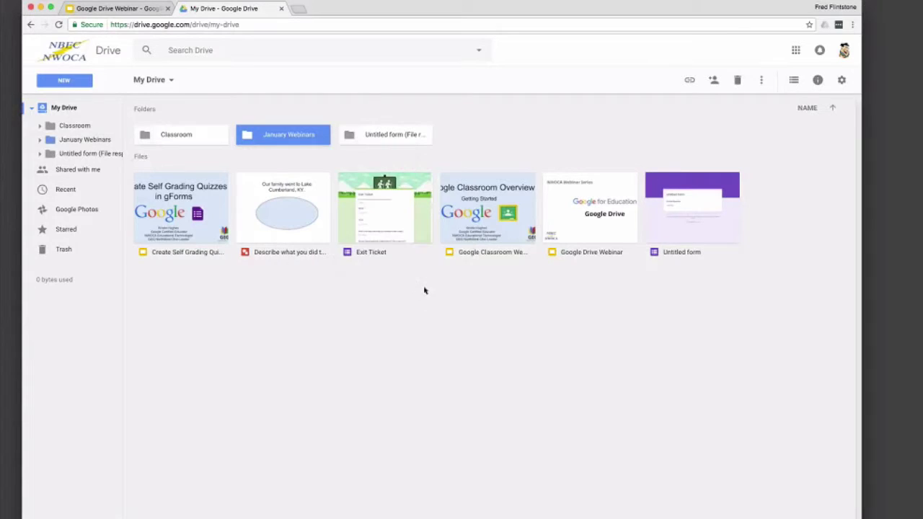
click(429, 308)
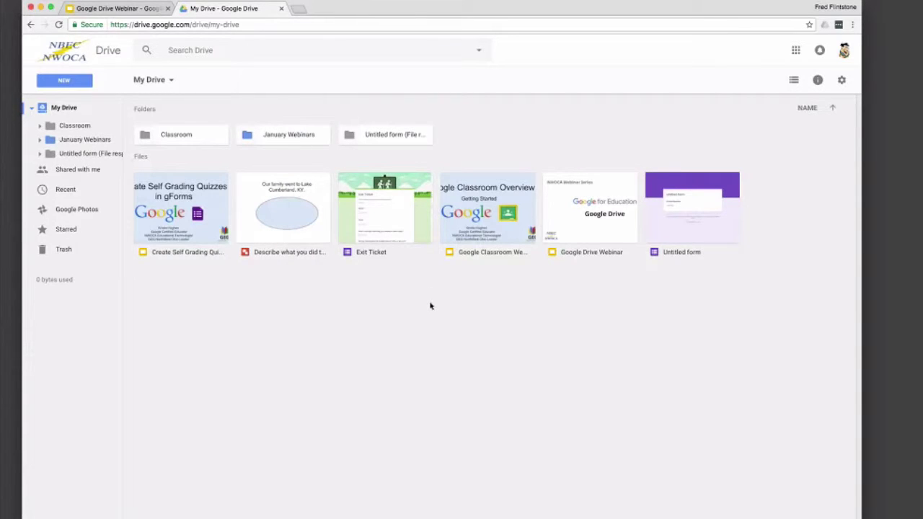
Step: Colour the Classroom folder yellow
right_click(200, 140)
mouse_move(321, 249)
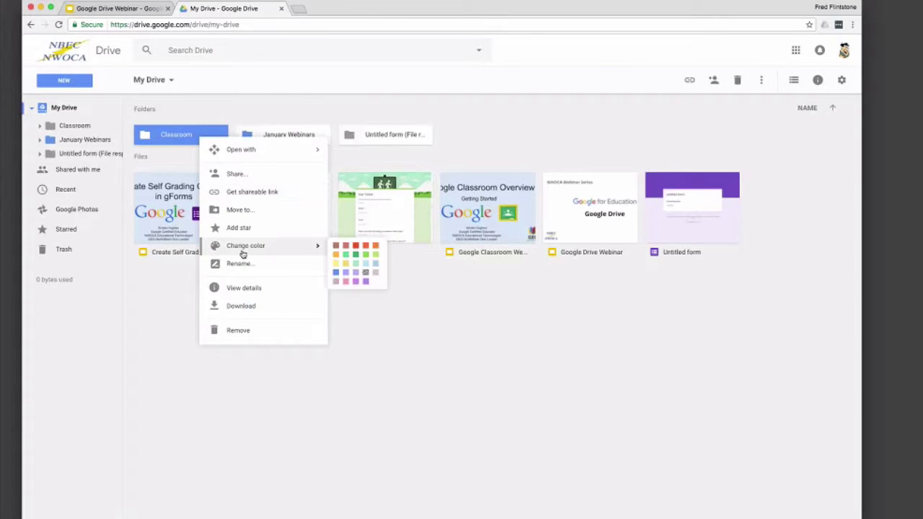
click(344, 260)
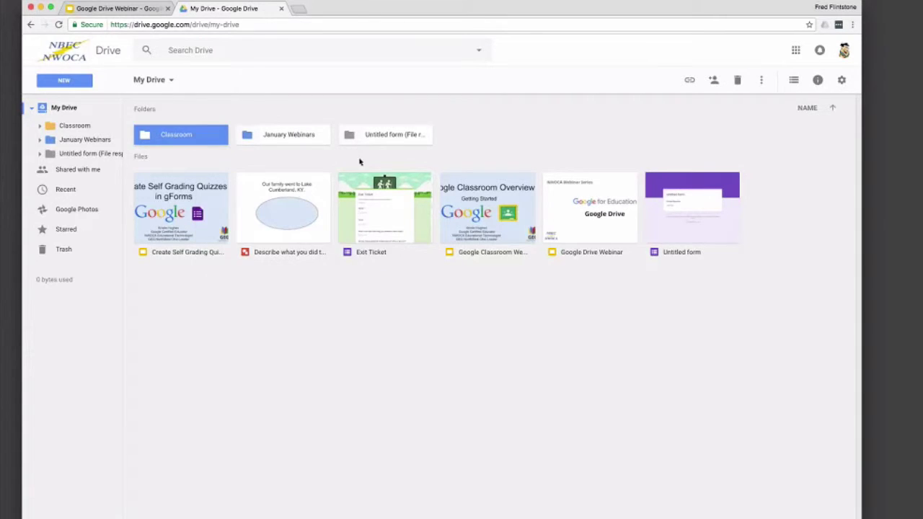
click(358, 163)
Step: Colour the Untitled form (File responses) folder green
right_click(379, 143)
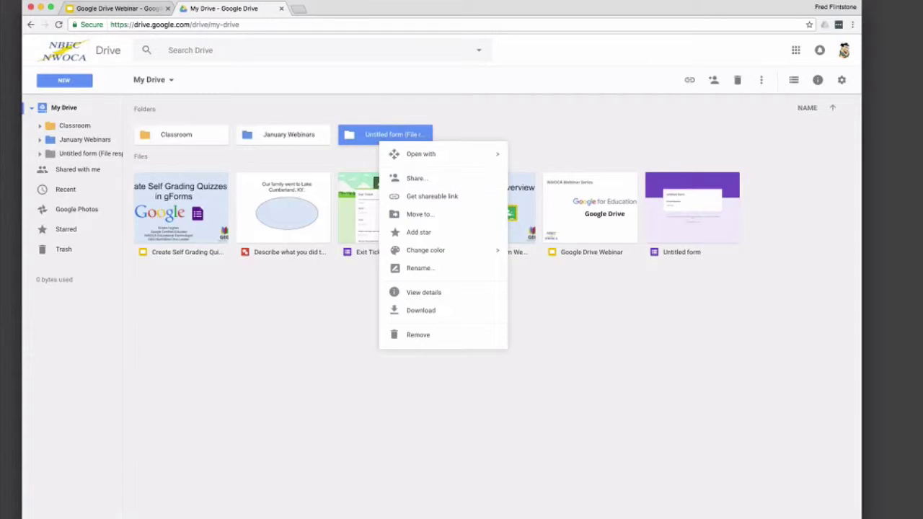
mouse_move(426, 250)
click(535, 265)
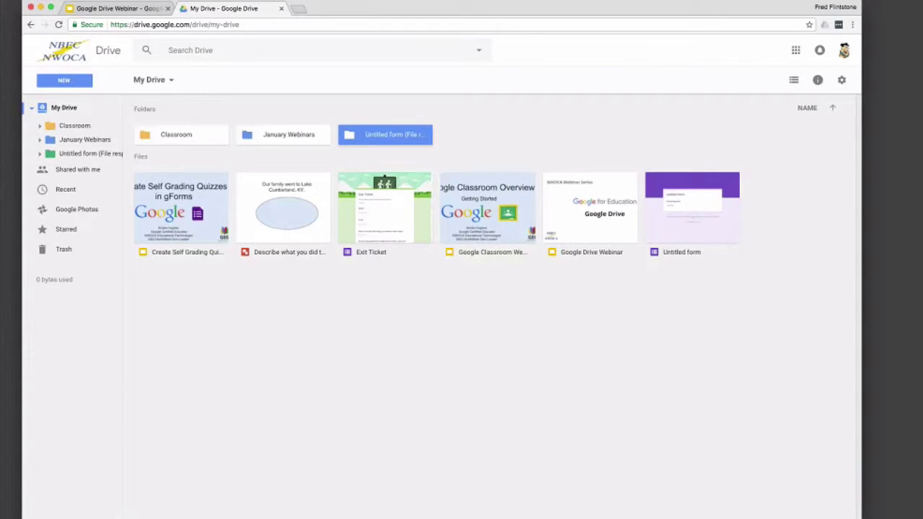
click(409, 339)
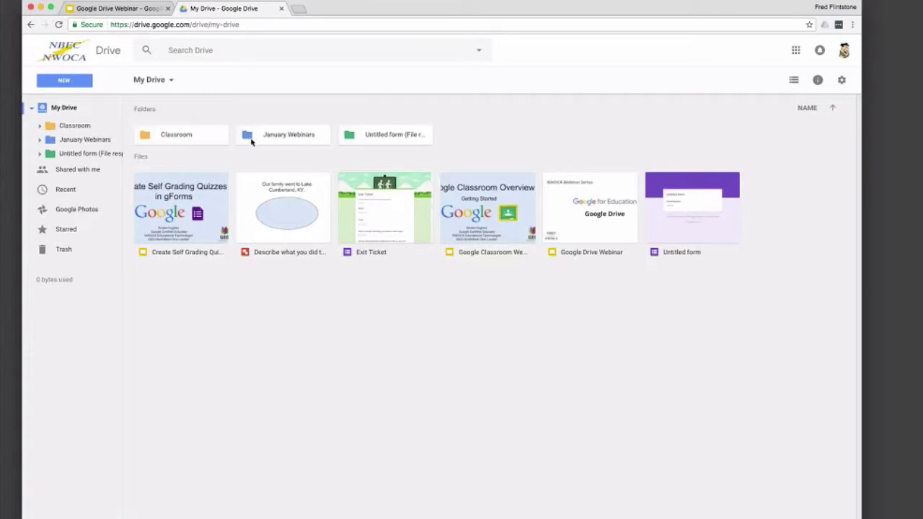
Step: Drag the green Untitled form folder into January Webinars, check inside, then return to My Drive
click(348, 140)
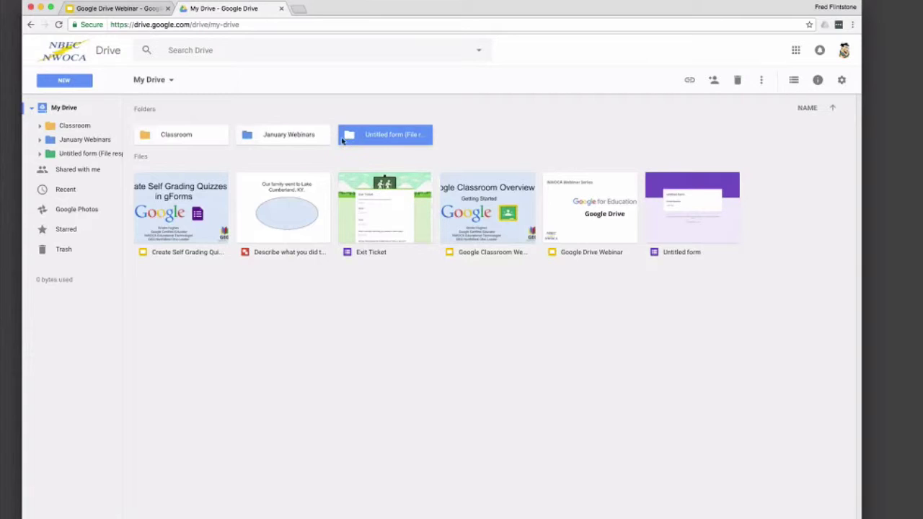
drag(343, 140, 294, 135)
double_click(264, 139)
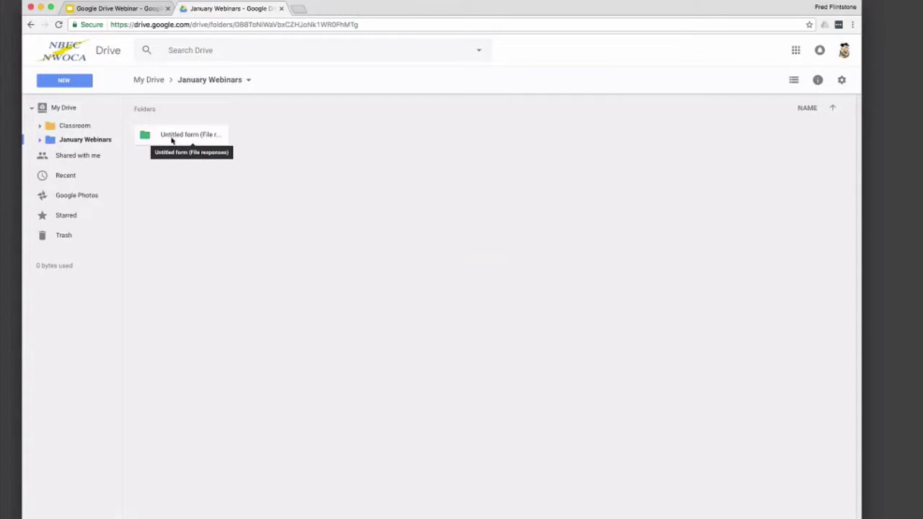
click(62, 109)
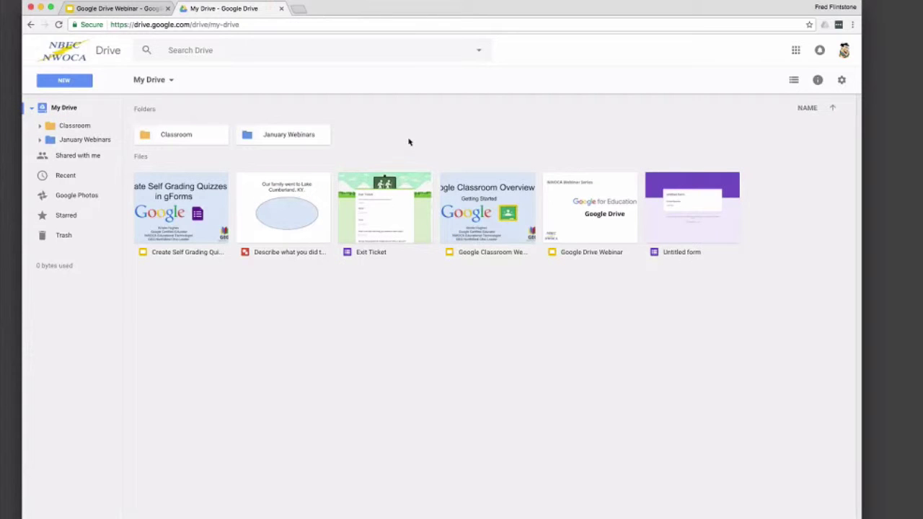
Step: Create a new folder named 'Delete This' in My Drive
click(65, 80)
click(63, 102)
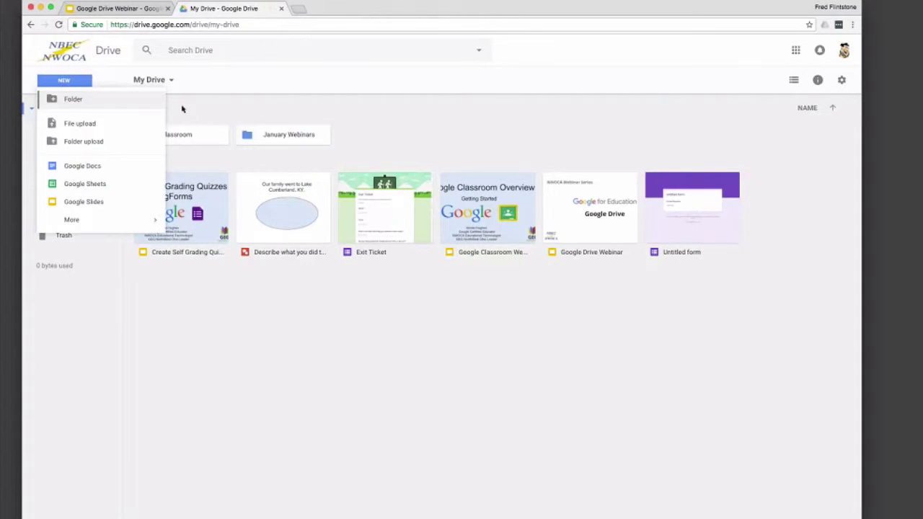
text(Dele)
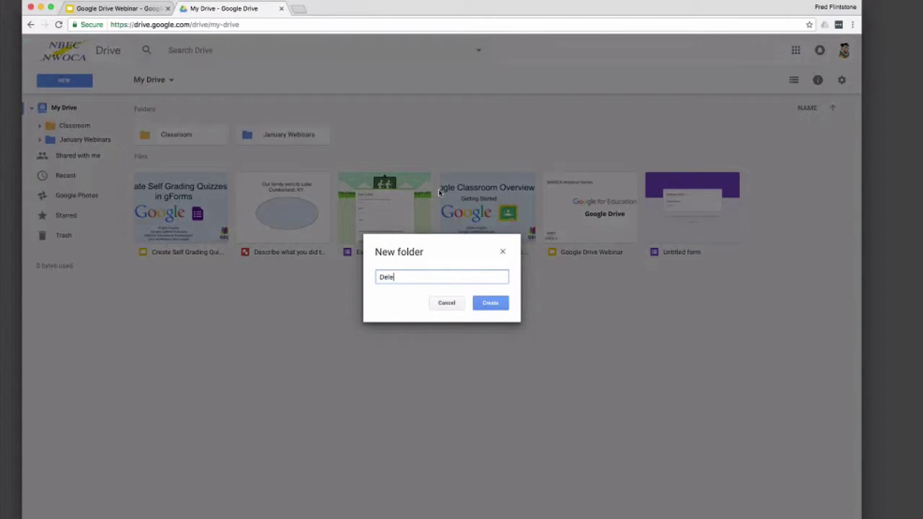
text(te This)
key(Return)
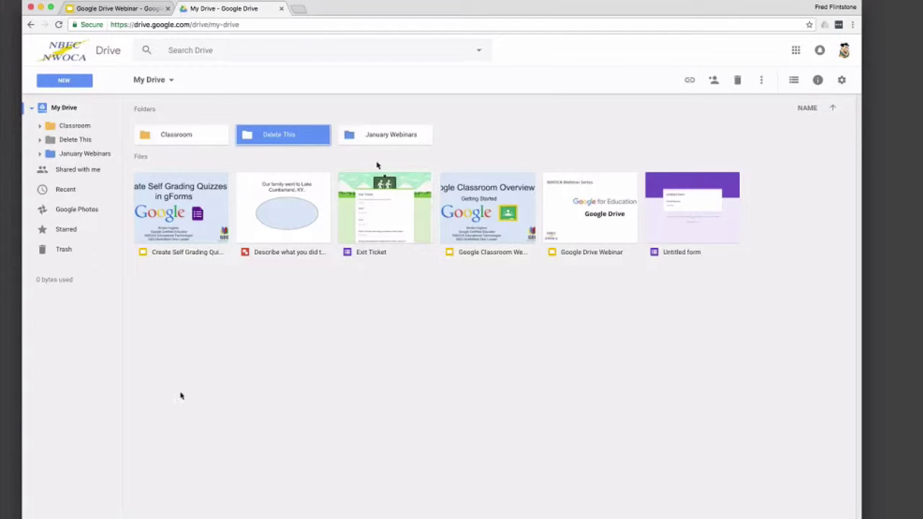
Step: Move the Delete This folder to the trash, restore it, and return to My Drive
right_click(264, 141)
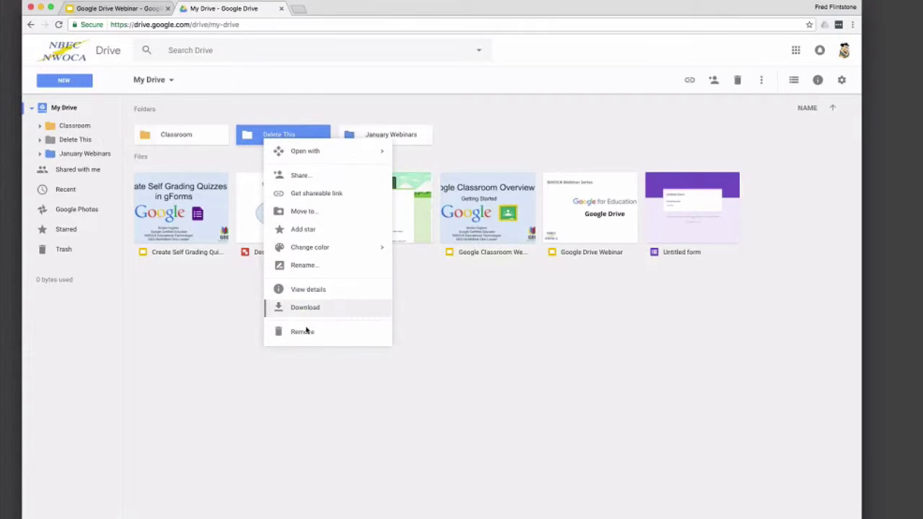
click(304, 331)
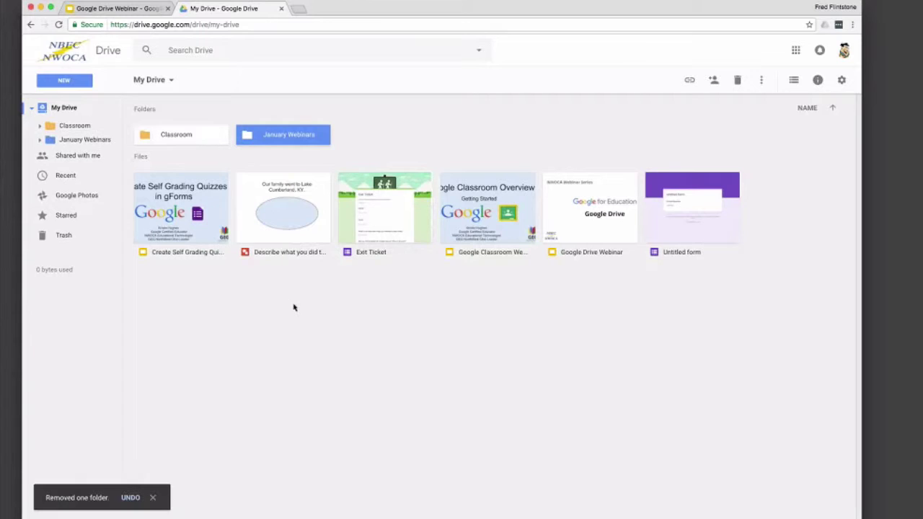
click(63, 243)
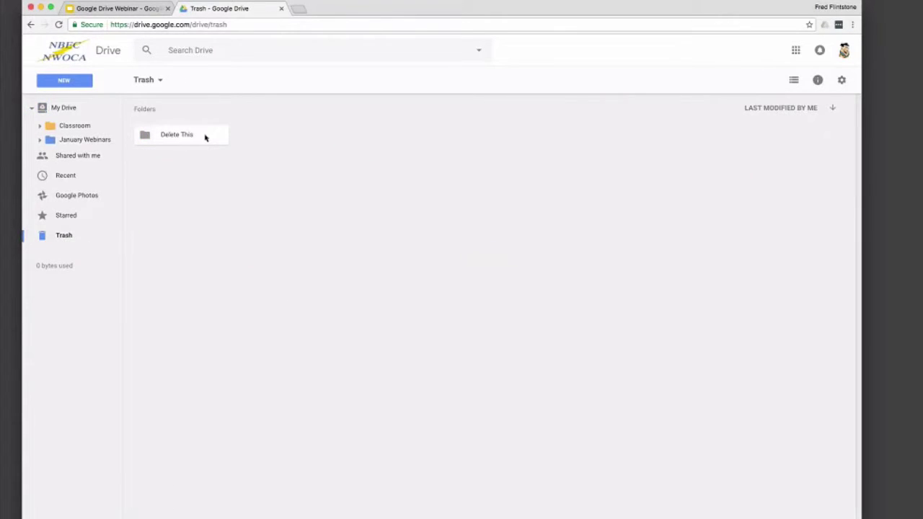
click(205, 137)
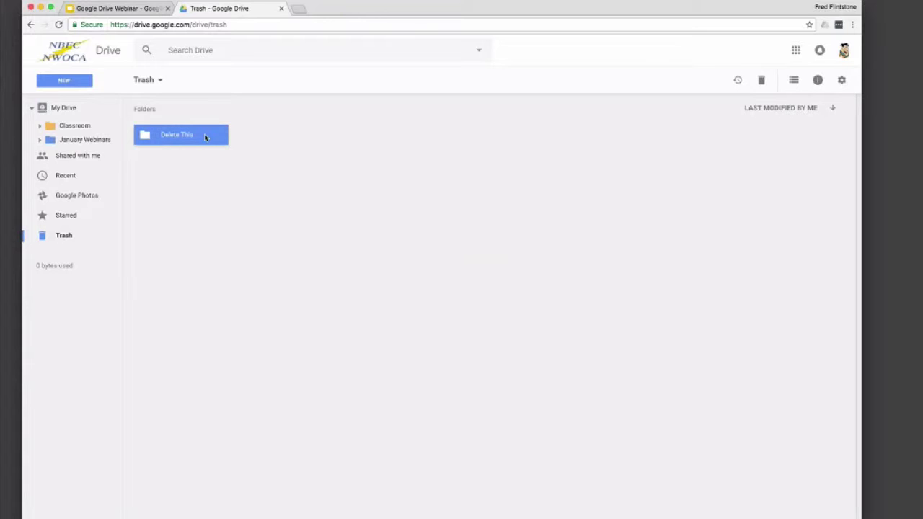
right_click(205, 137)
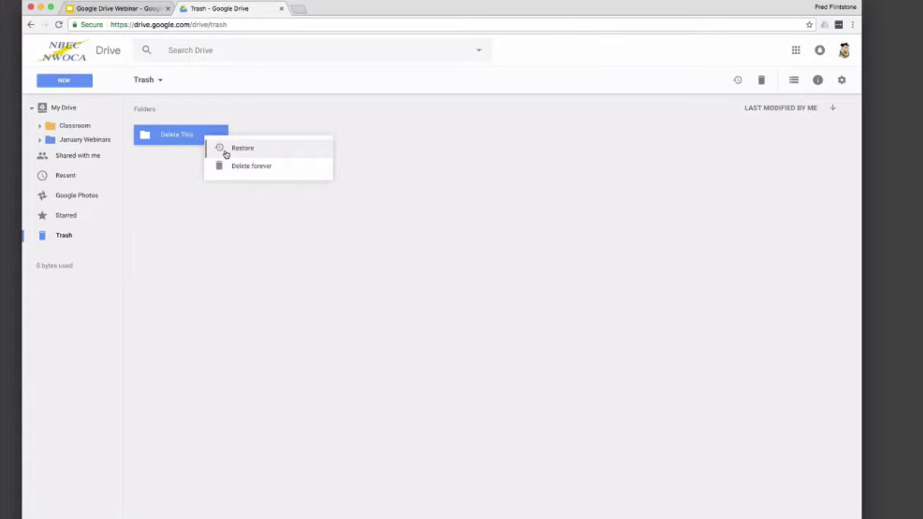
click(225, 152)
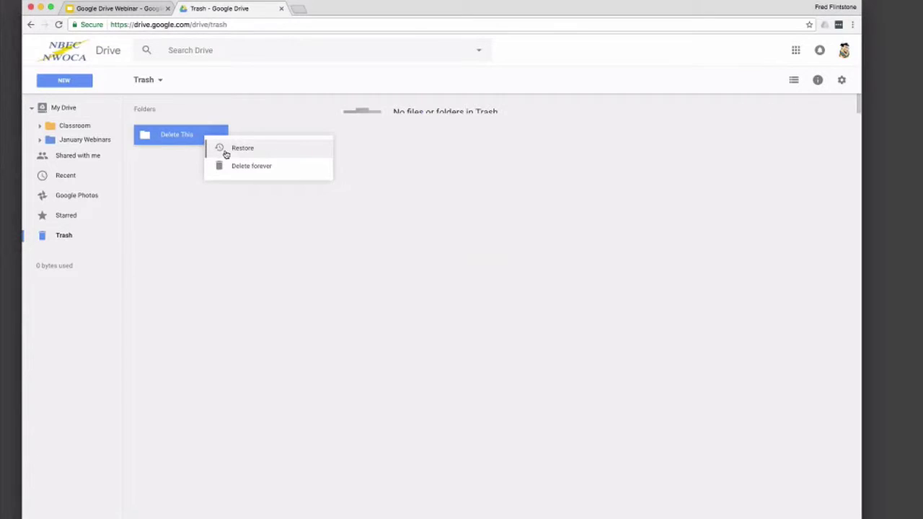
click(68, 110)
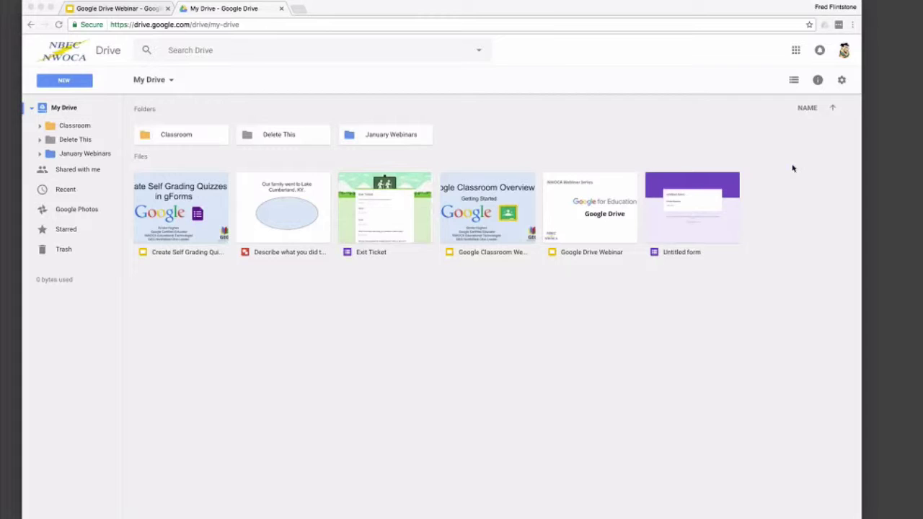
Step: Upload Word Example.docx from the desktop and preview its 'This is a Word Example' page
drag(803, 198, 374, 312)
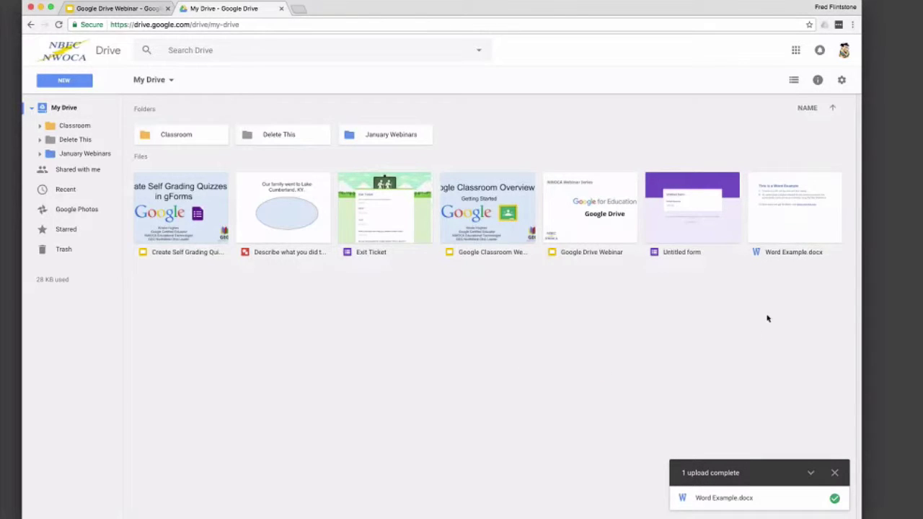
click(771, 229)
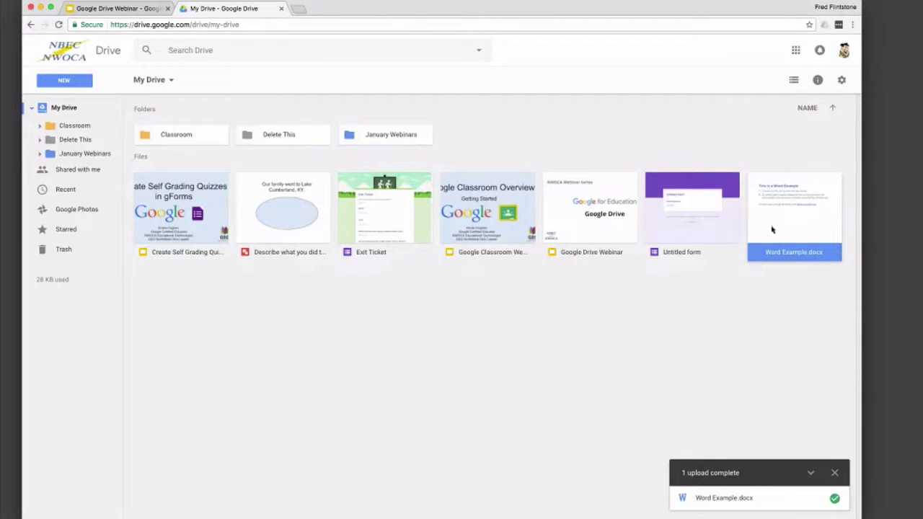
double_click(771, 230)
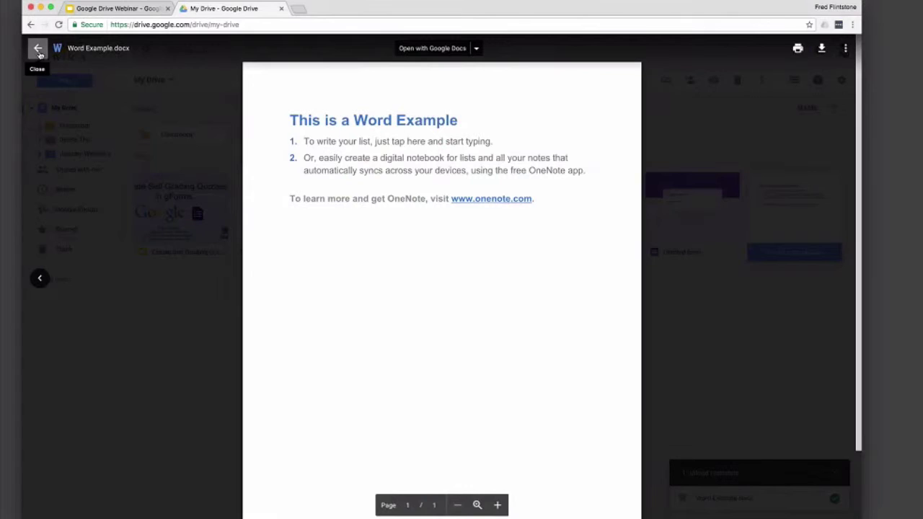
click(38, 47)
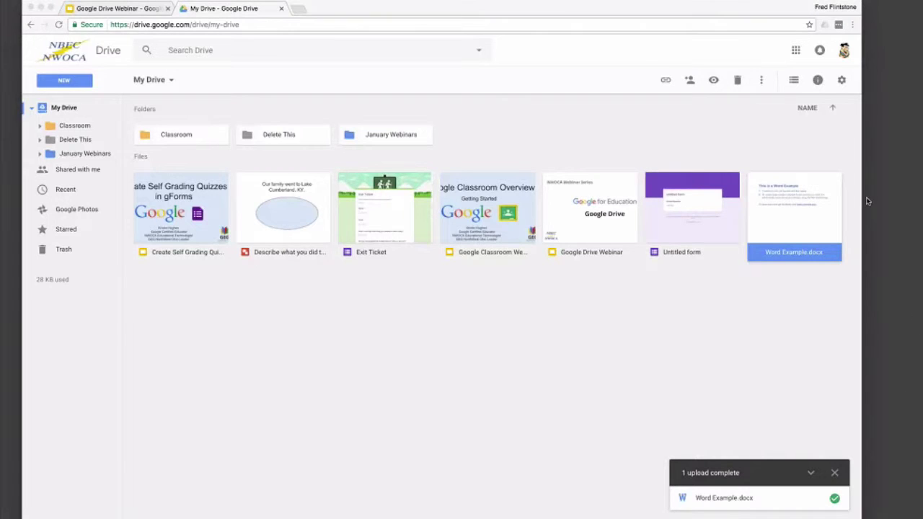
Step: Upload Excel Example.xlsx and PowerPoint Example.pptx from the desktop into My Drive
drag(731, 197, 494, 322)
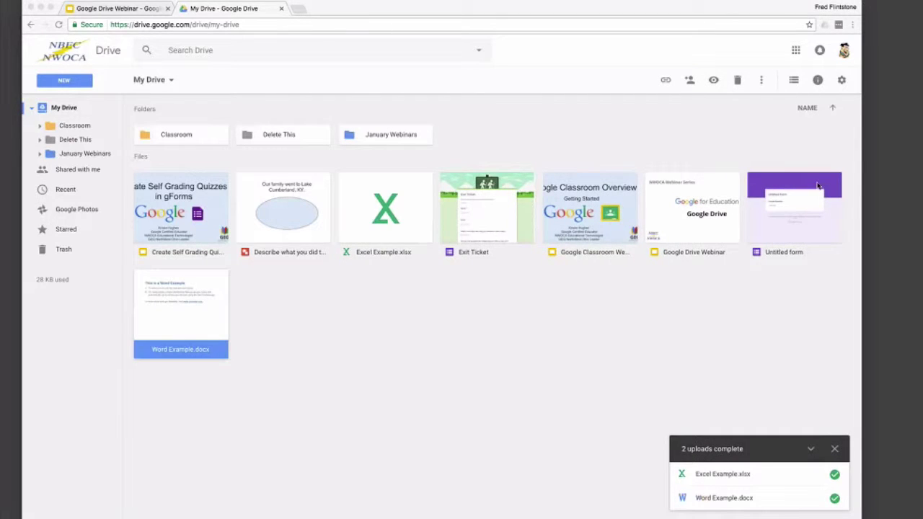
drag(575, 324, 495, 363)
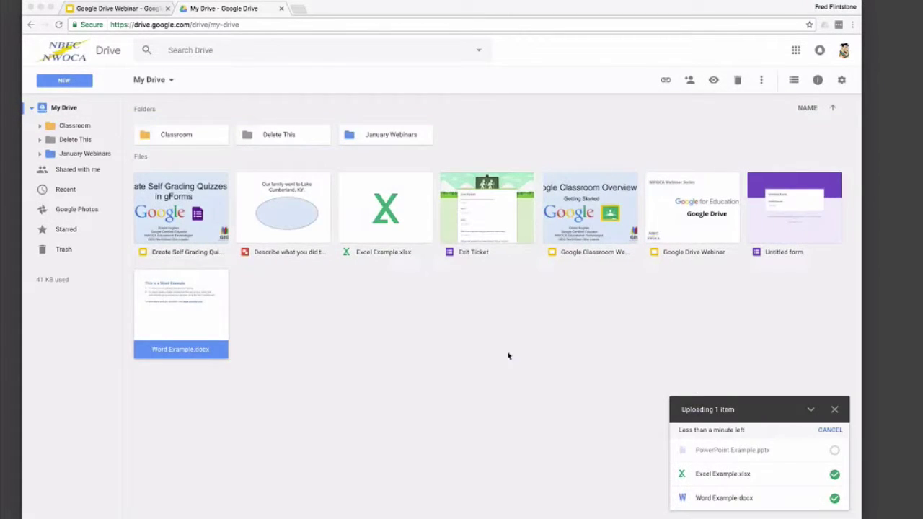
click(508, 355)
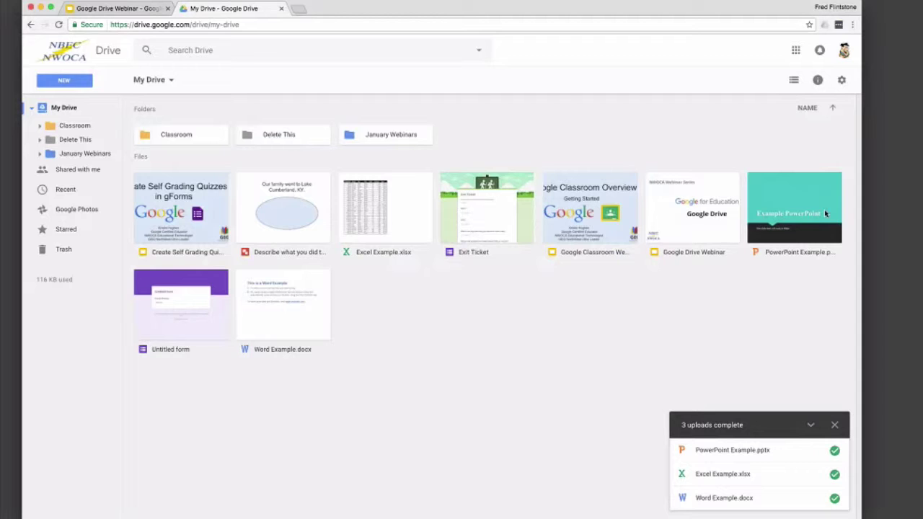
Step: Preview PowerPoint Example.pptx, close it, and dismiss the uploads-complete panel
click(824, 212)
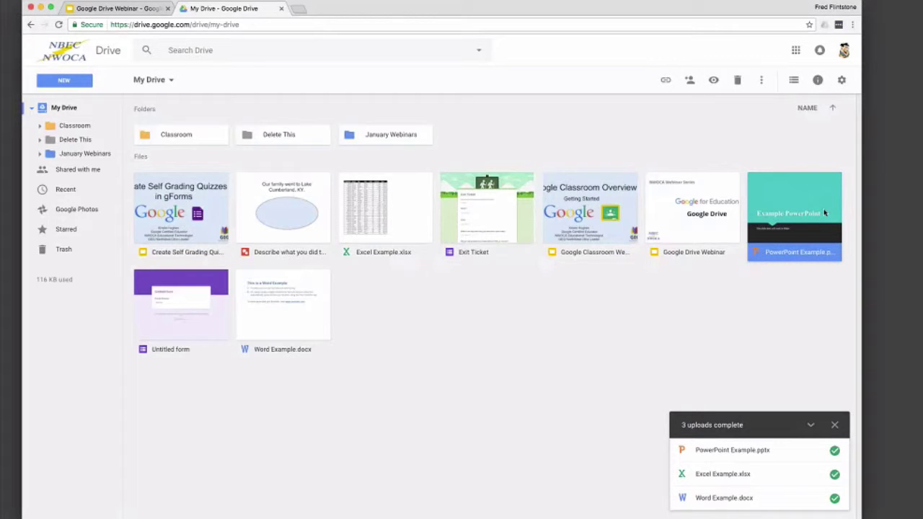
double_click(824, 212)
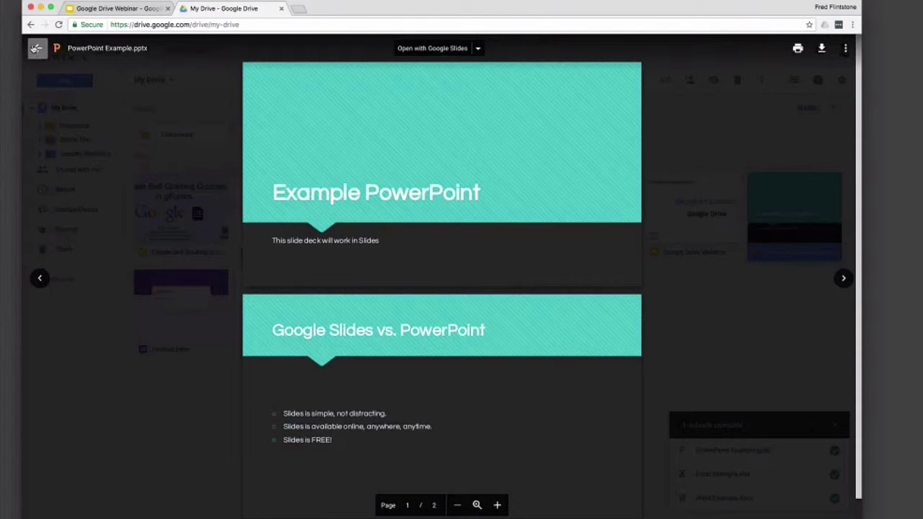
click(35, 48)
click(434, 317)
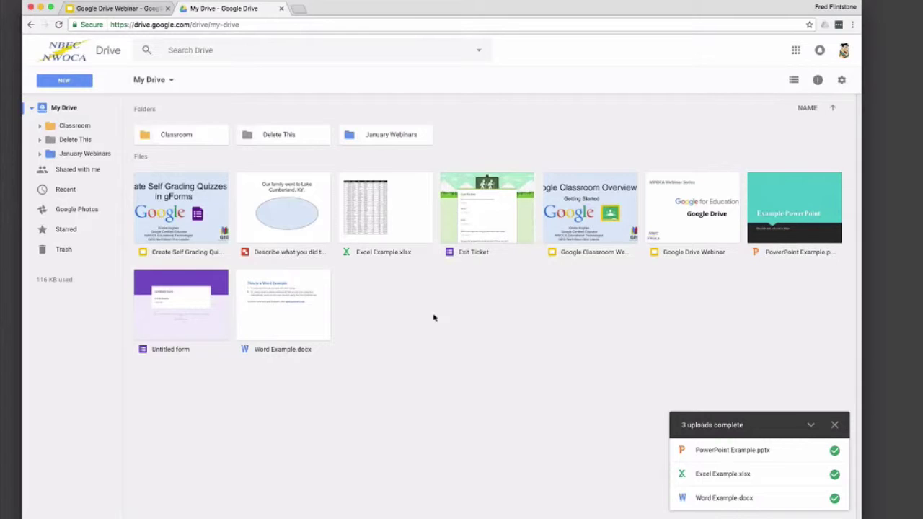
click(834, 426)
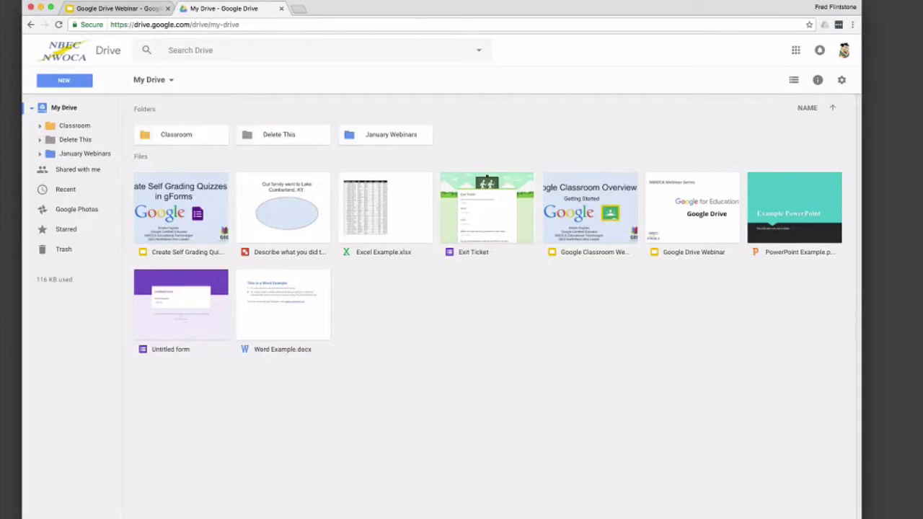
Step: In Drive settings, enable 'Convert uploaded files to Google Docs editor format'
click(840, 82)
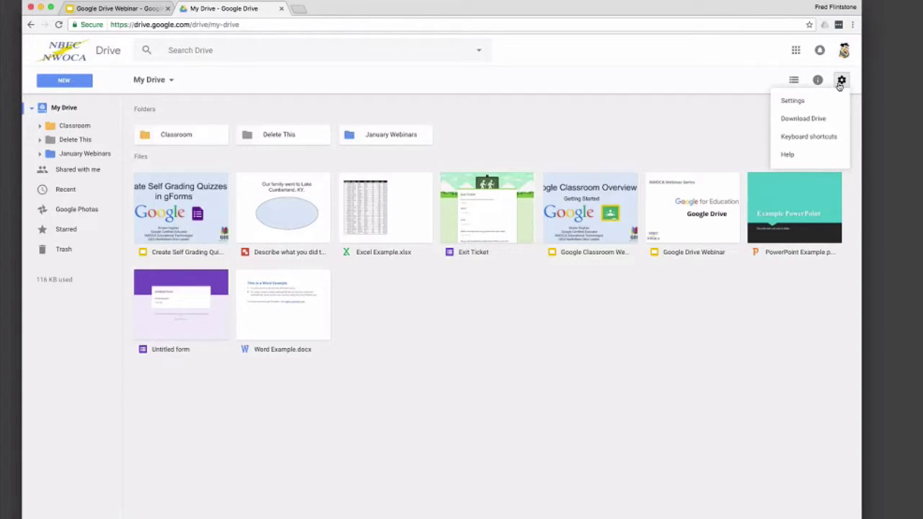
click(792, 101)
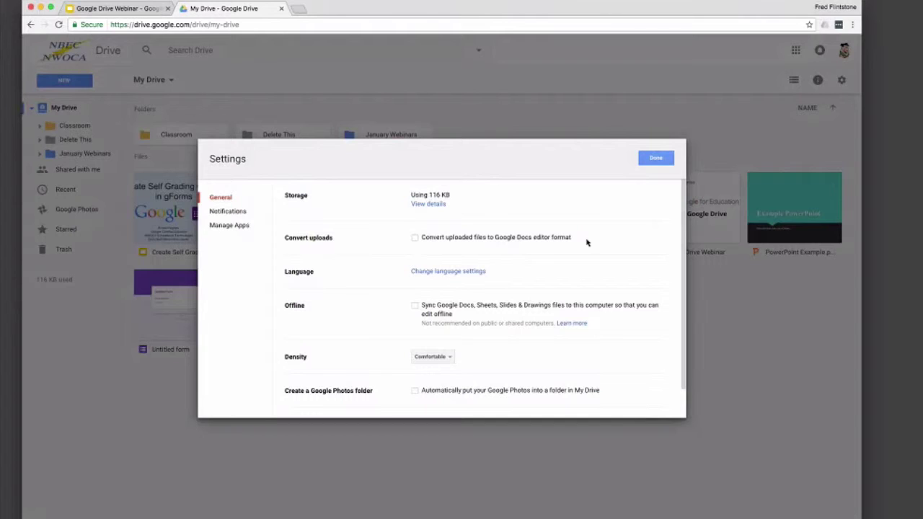
click(415, 239)
click(654, 160)
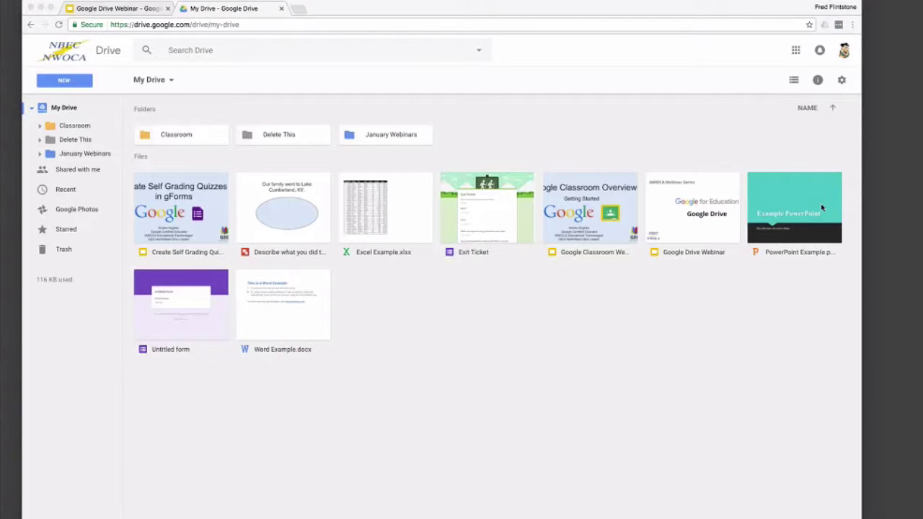
Step: Re-upload the Excel, PowerPoint and Word examples, preview the original Excel Example.xlsx, then return to My Drive
drag(821, 207, 483, 338)
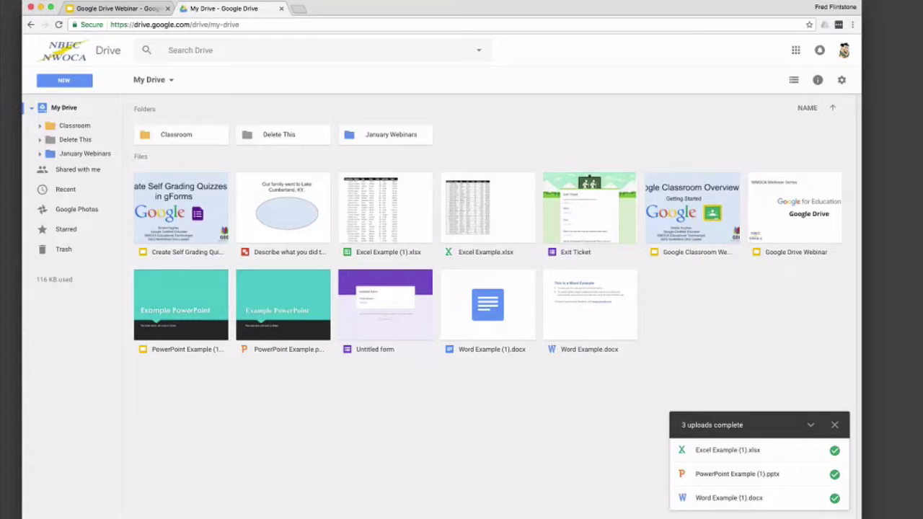
click(486, 214)
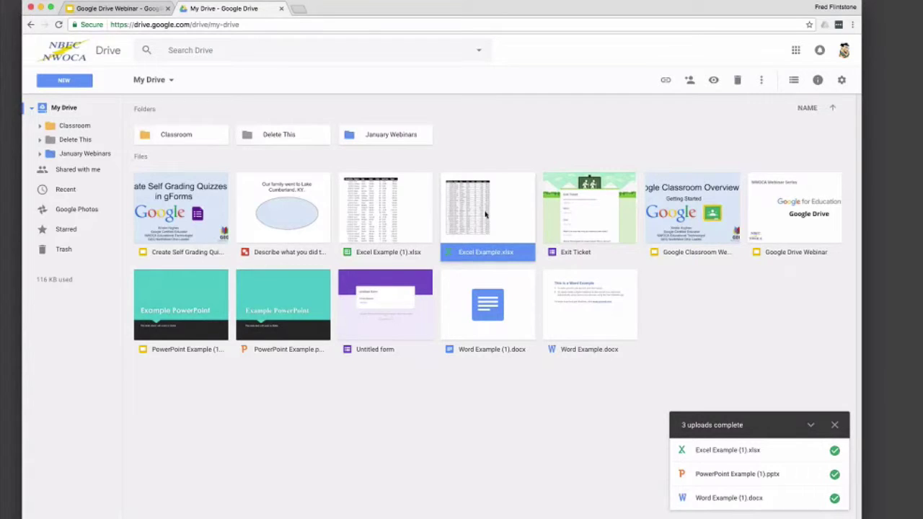
double_click(485, 214)
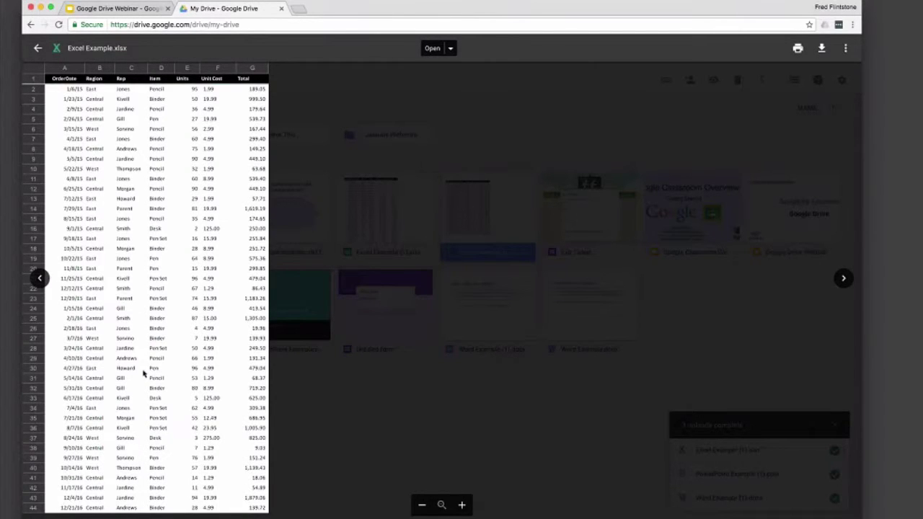
click(38, 49)
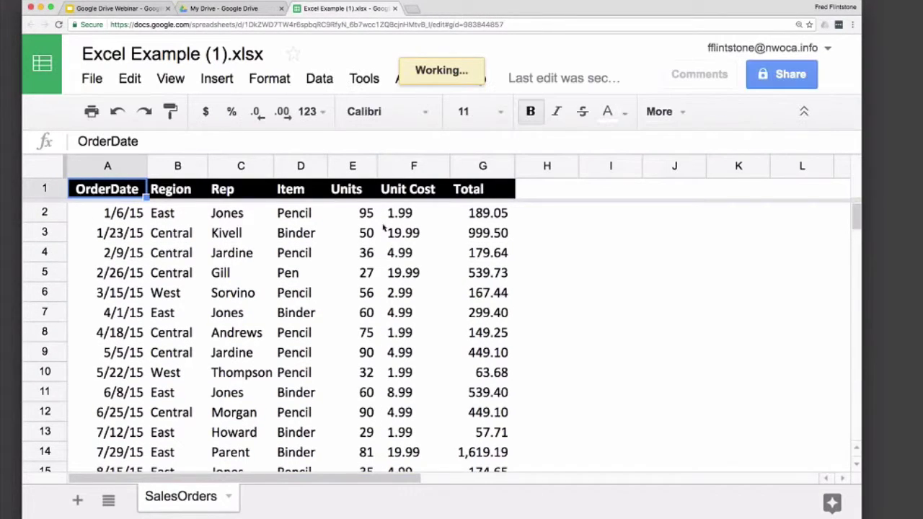
click(223, 8)
click(842, 80)
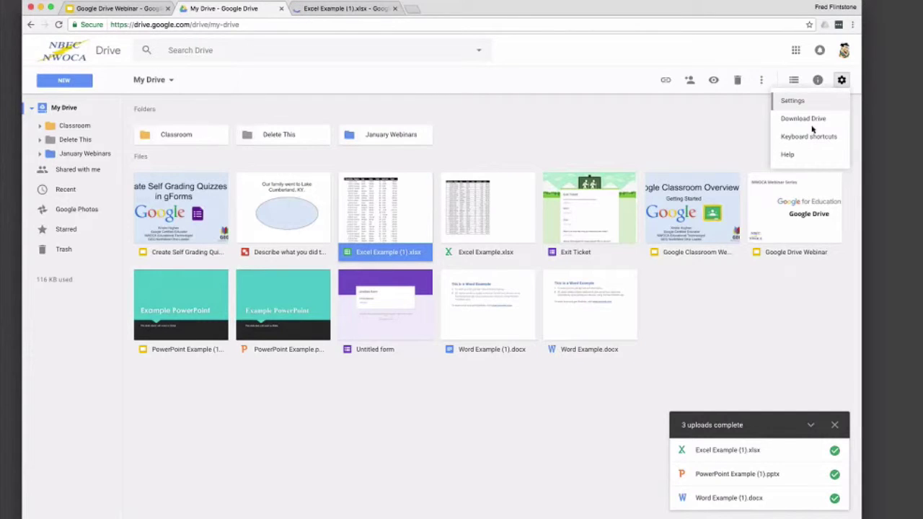
click(792, 101)
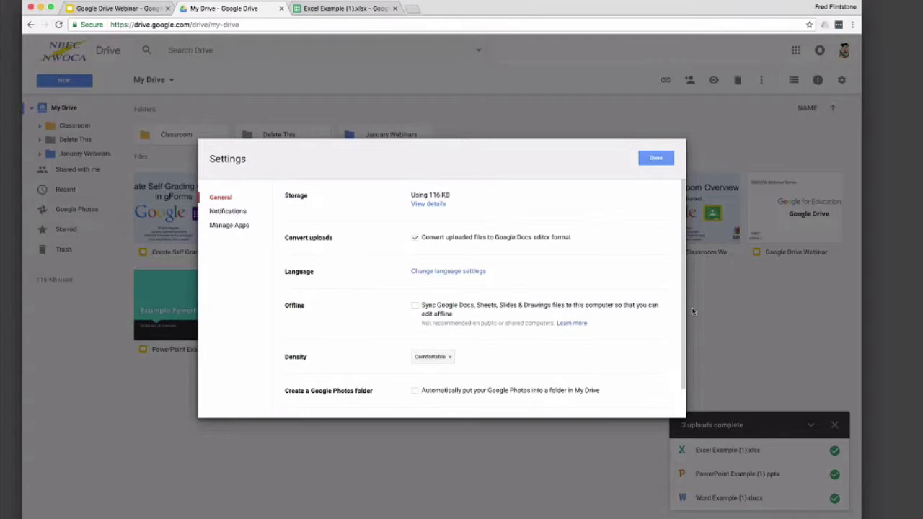
click(660, 161)
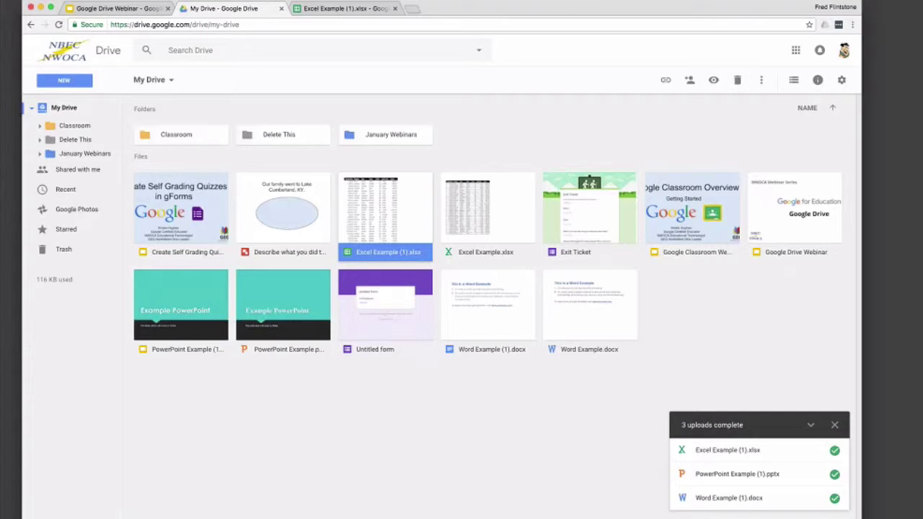
Step: Rename 'Excel Example (1).xlsx' to 'Excel Example' and close the spreadsheet tab
double_click(364, 253)
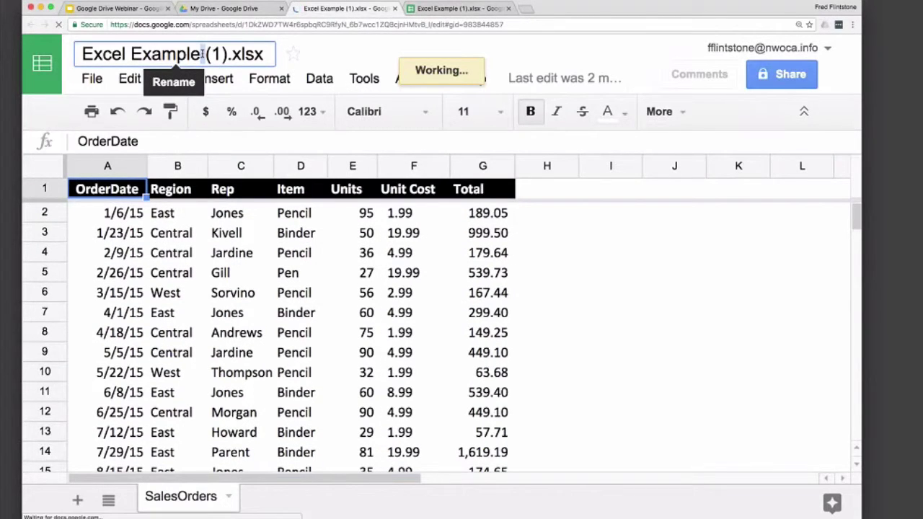
click(238, 55)
mouse_move(206, 54)
mouse_down()
mouse_move(241, 54)
mouse_move(202, 54)
mouse_up()
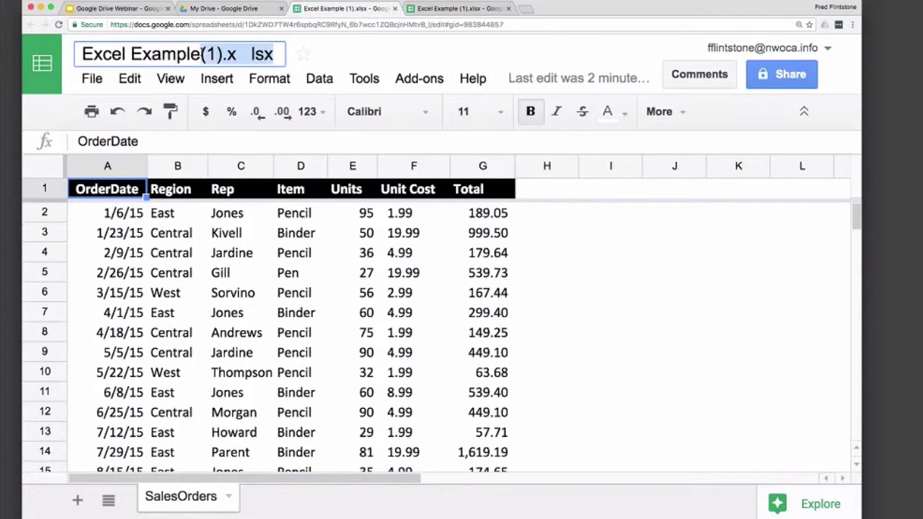
key(BackSpace)
key(BackSpace)
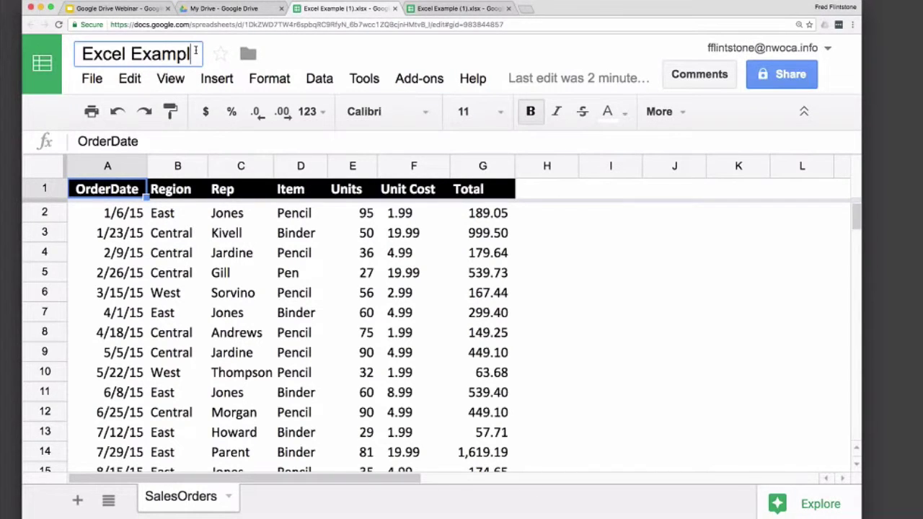
text(e)
key(Return)
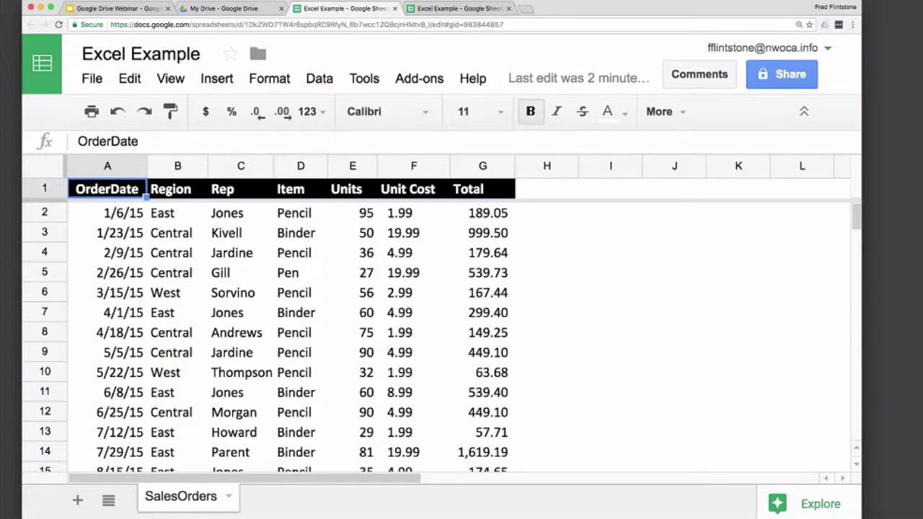
click(394, 7)
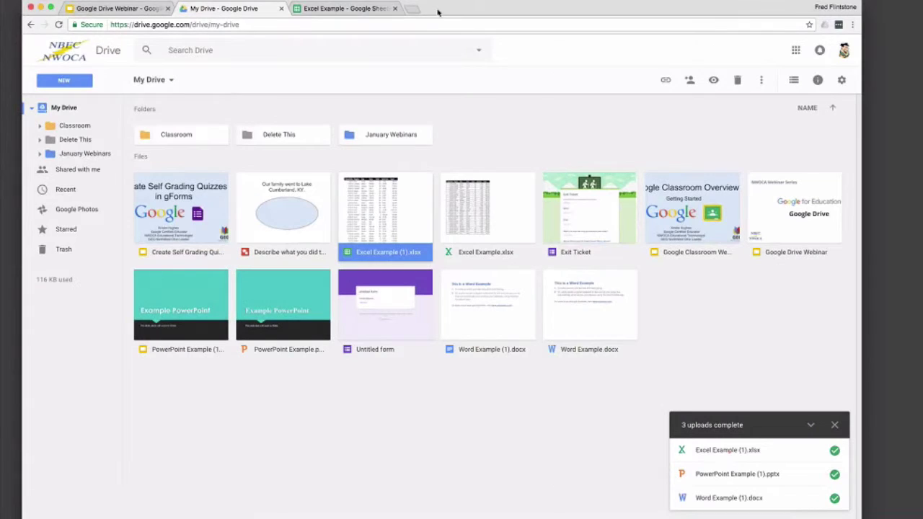
click(394, 9)
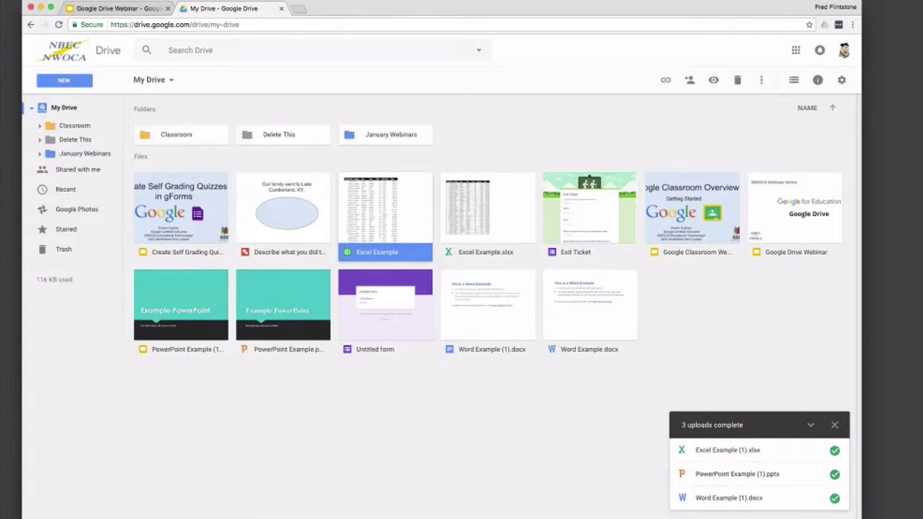
click(515, 320)
double_click(515, 320)
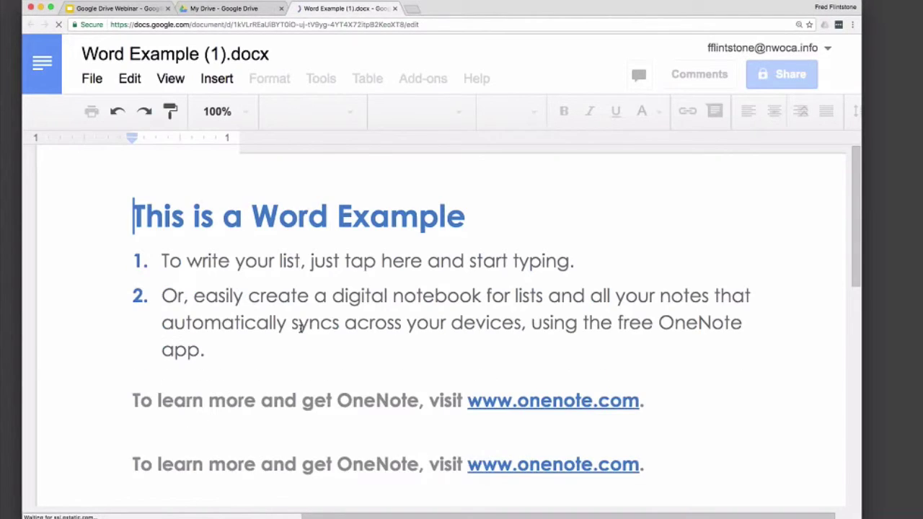
click(395, 8)
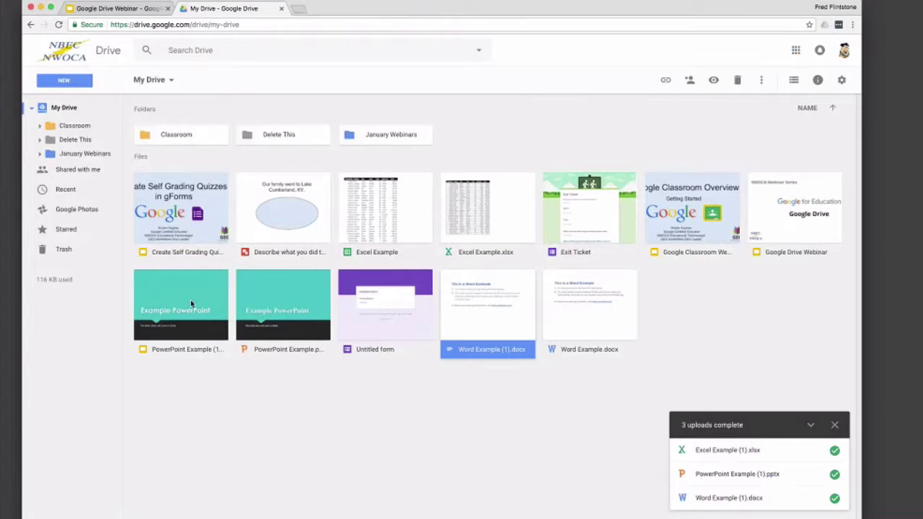
double_click(191, 303)
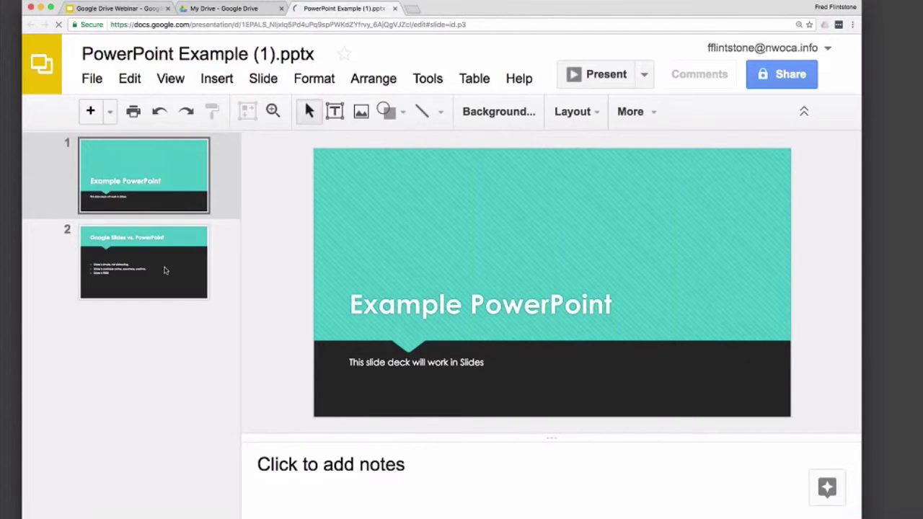
click(164, 270)
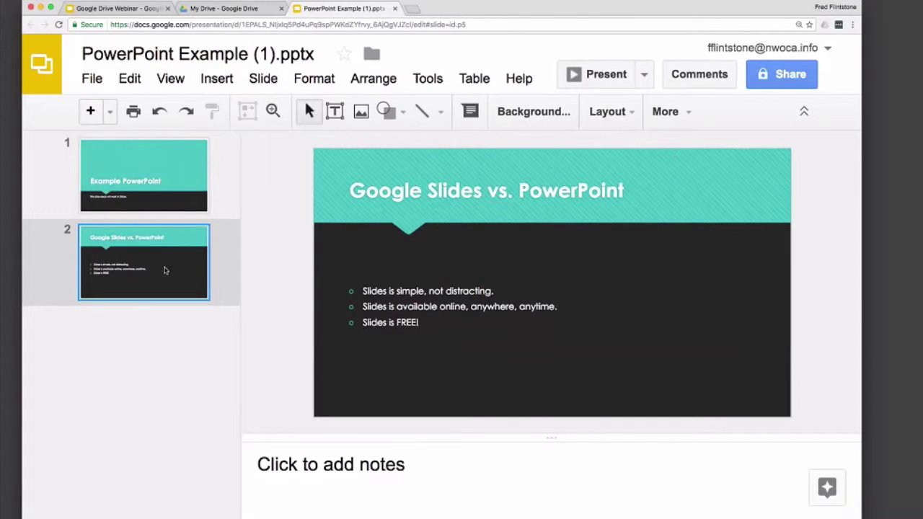
click(395, 9)
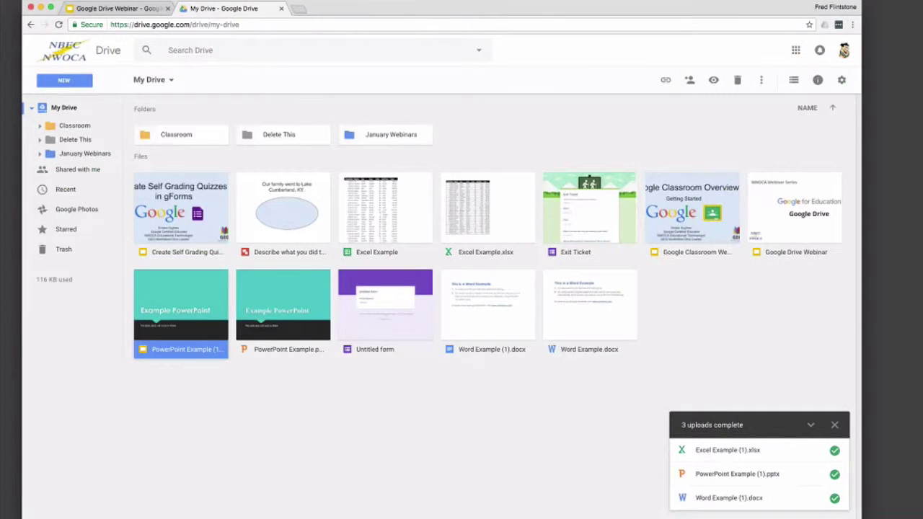
click(840, 81)
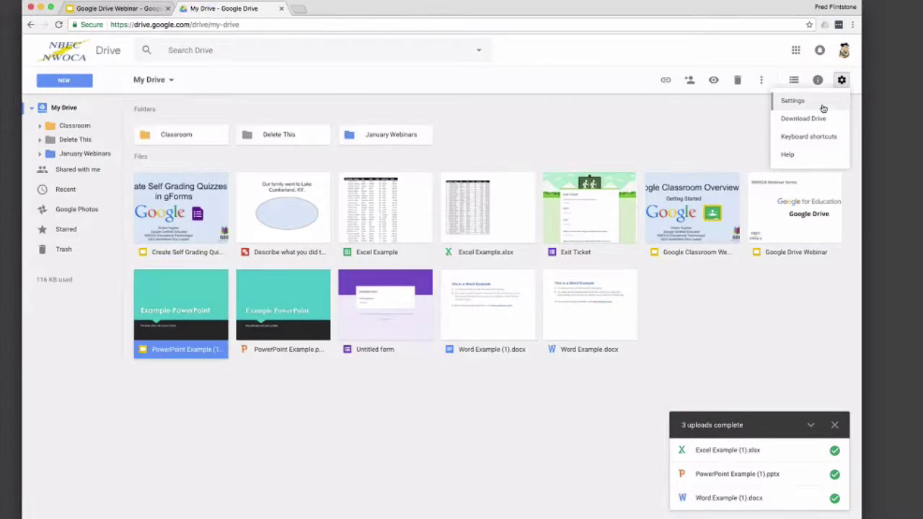
click(793, 101)
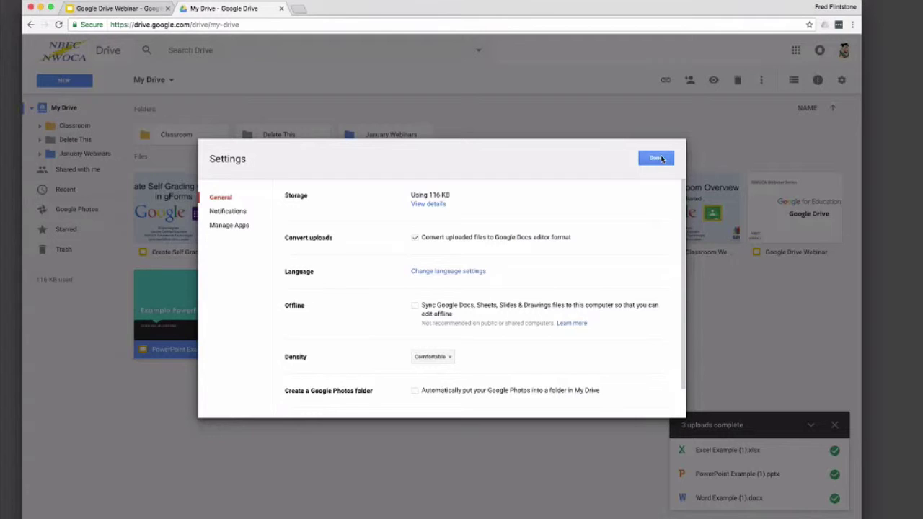
click(656, 158)
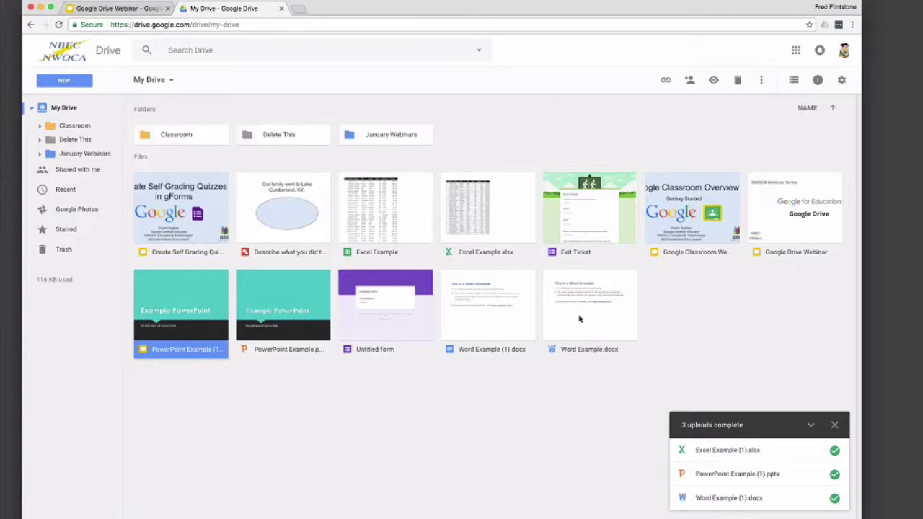
Step: Delete Word Example (1).docx, then open Word Example.docx with Google Docs to create a converted copy
right_click(502, 330)
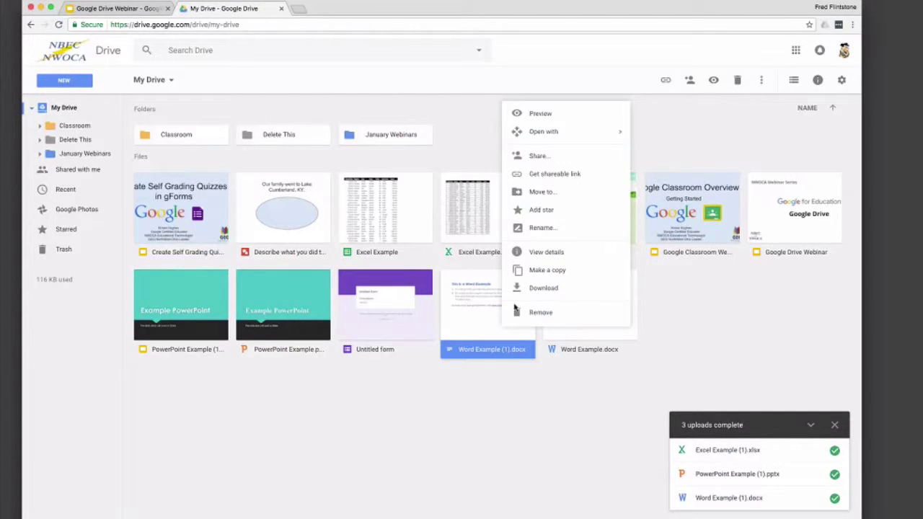
click(506, 317)
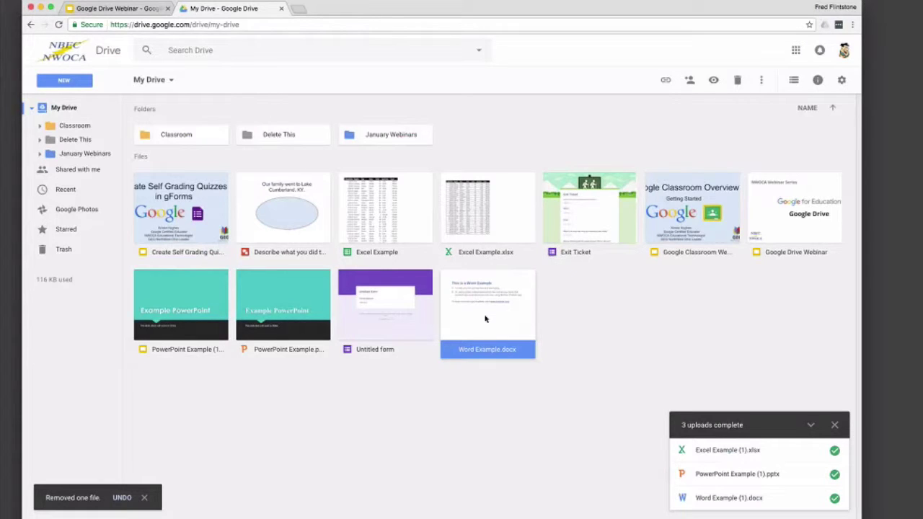
double_click(485, 318)
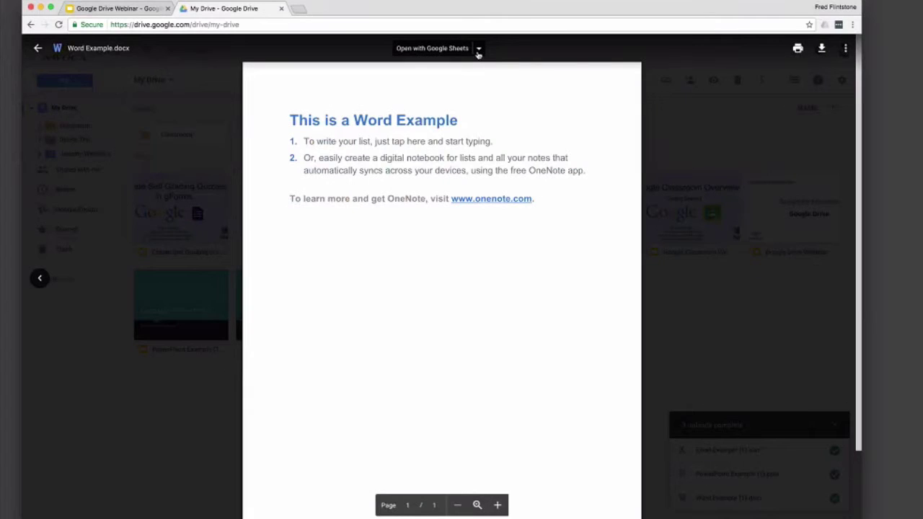
click(478, 52)
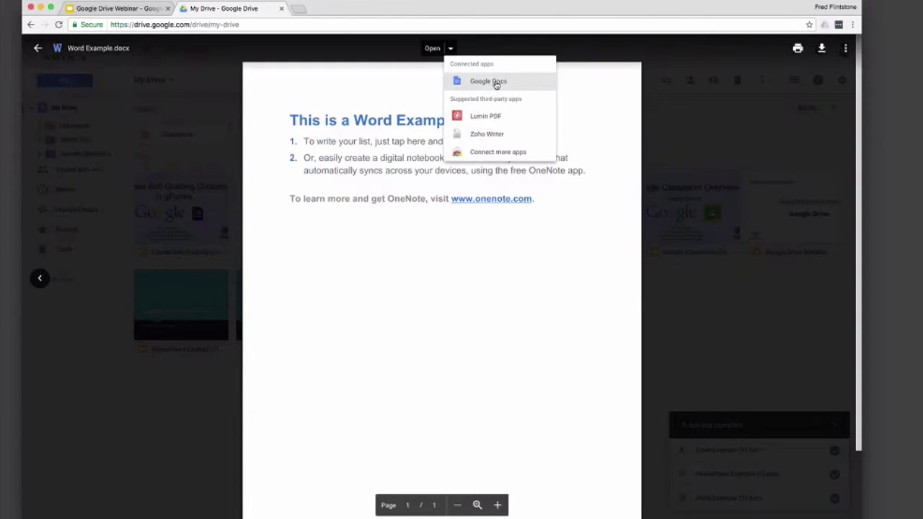
click(496, 83)
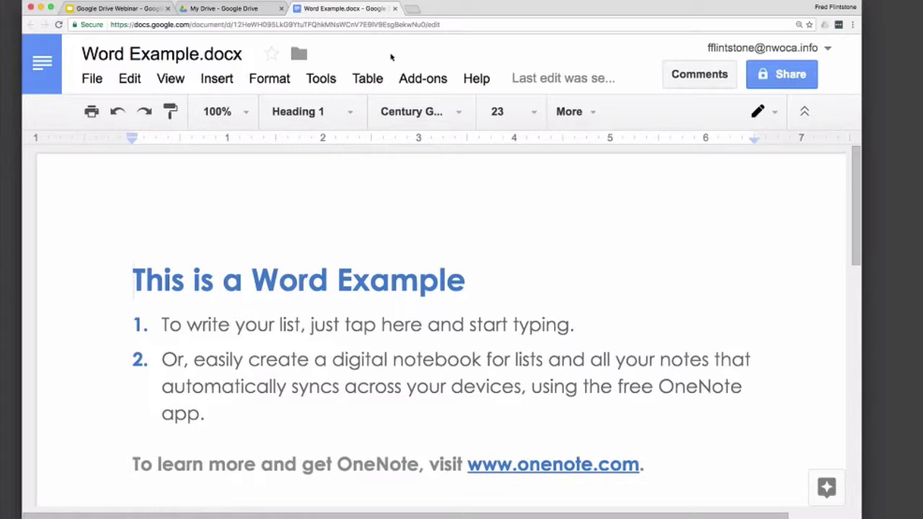
key(super+w)
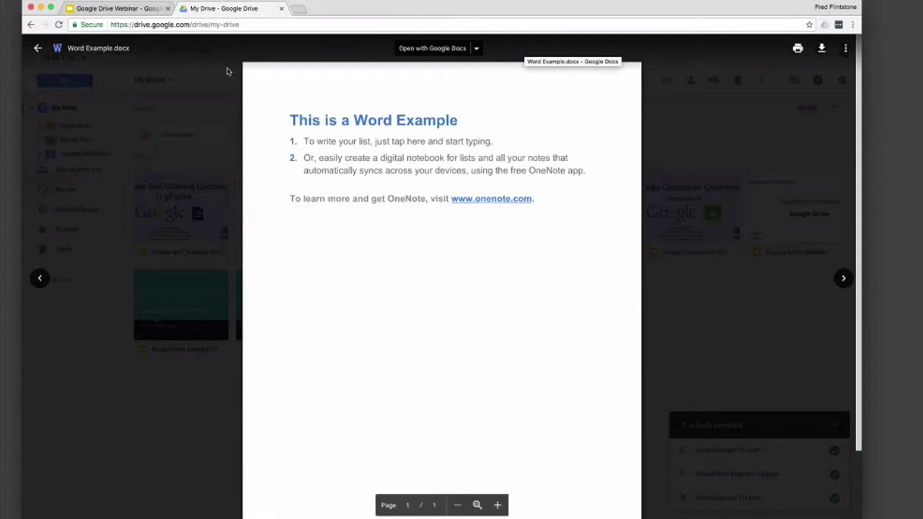
click(37, 48)
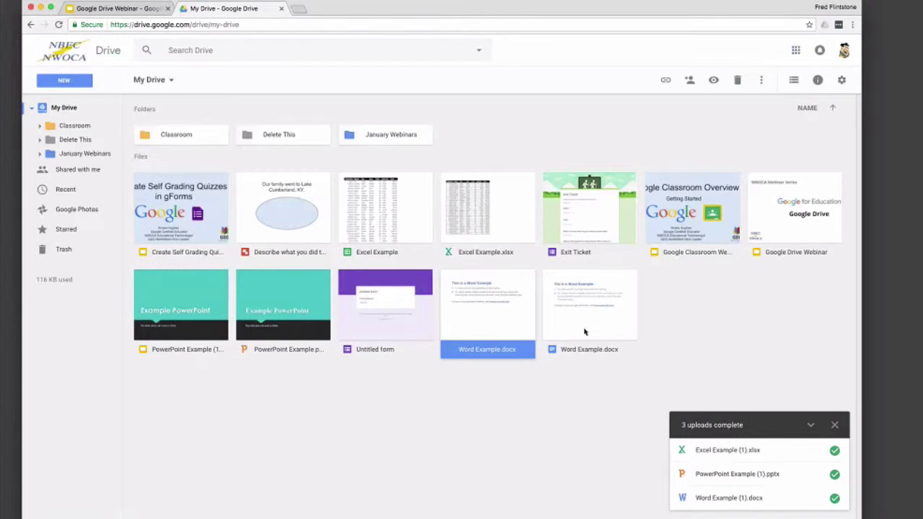
Step: Review the New menu's items, including its More submenu, and close the finished-uploads notice
click(68, 84)
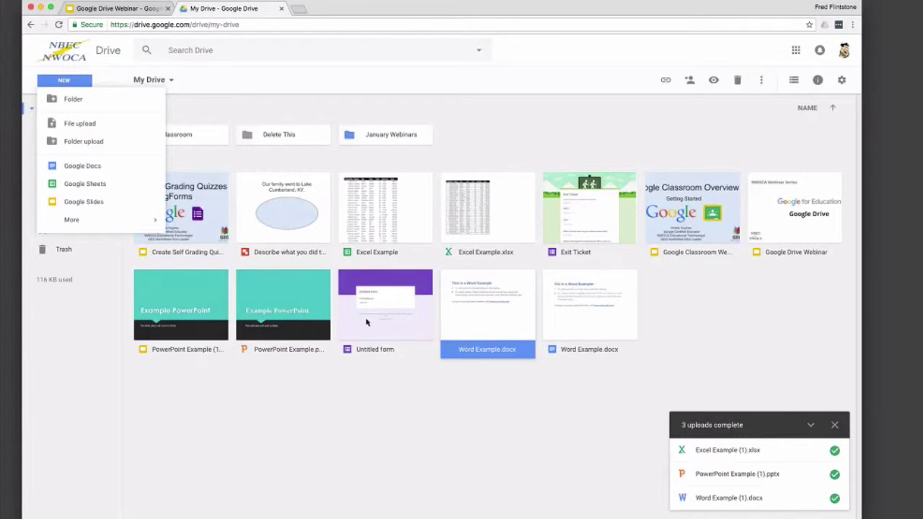
click(842, 419)
click(834, 425)
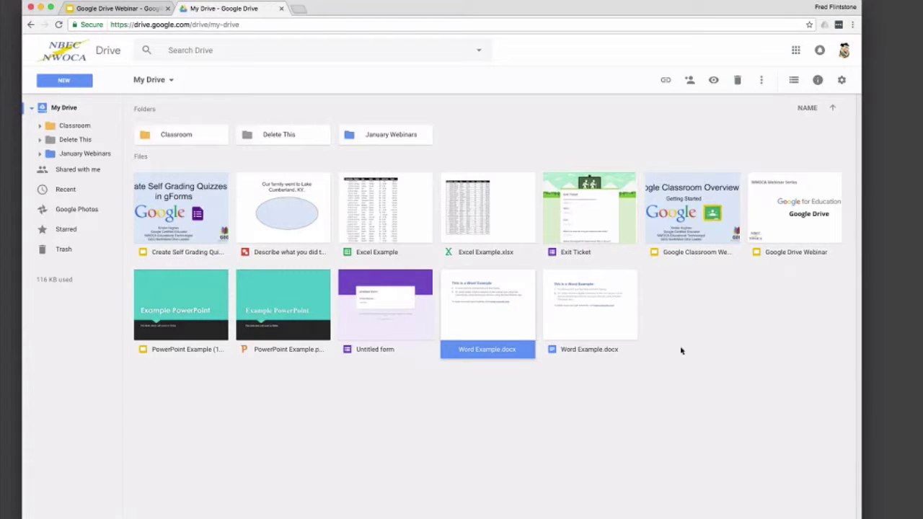
click(54, 80)
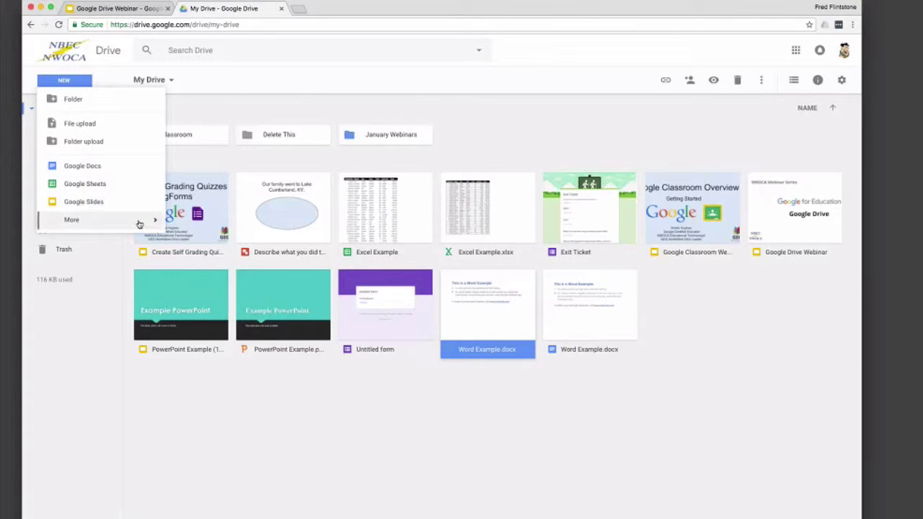
mouse_move(140, 222)
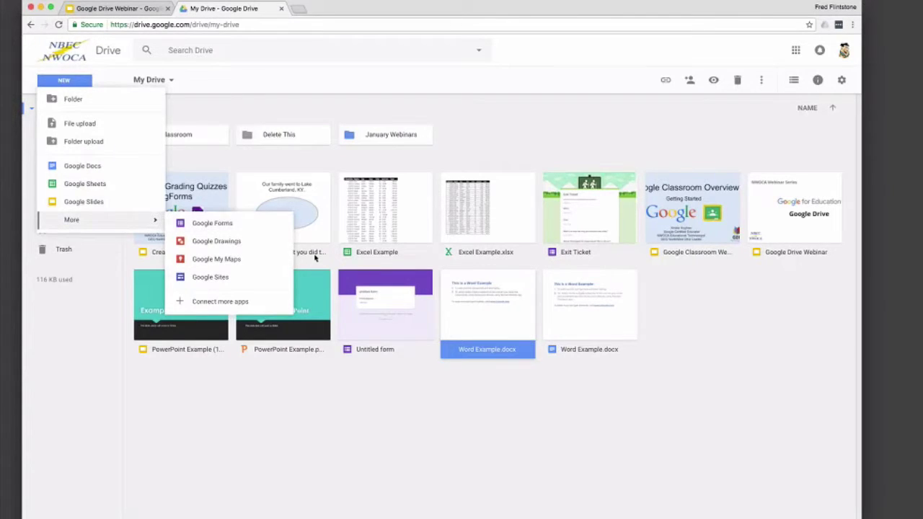
click(475, 143)
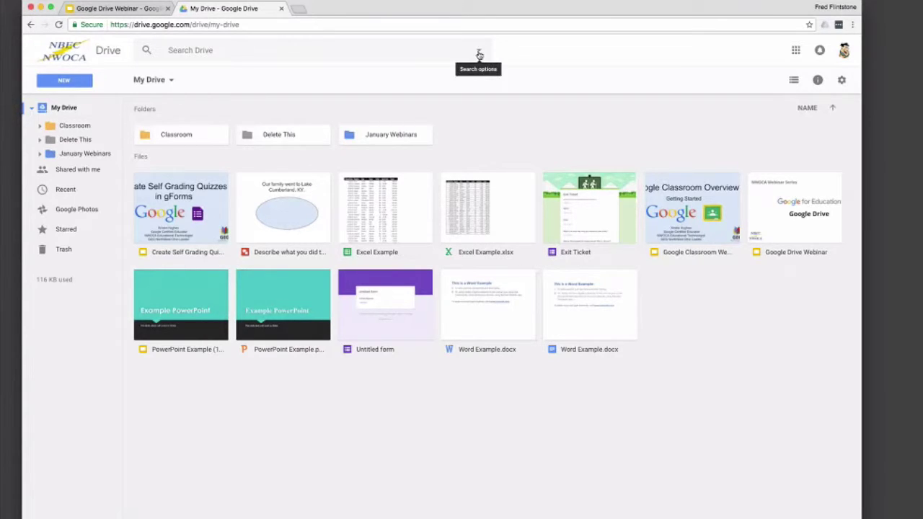
Step: Filter the Drive search by Text documents, then by Presentations
click(389, 56)
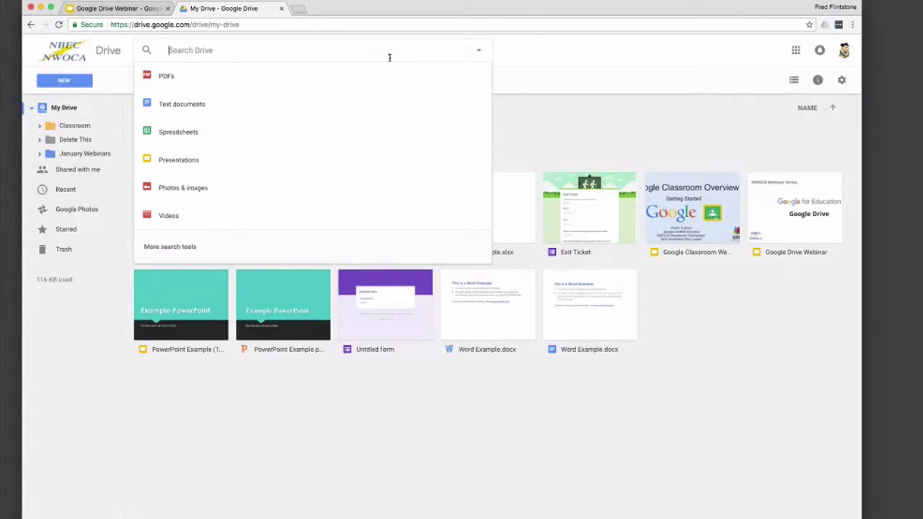
key(Down)
key(Down)
key(Down)
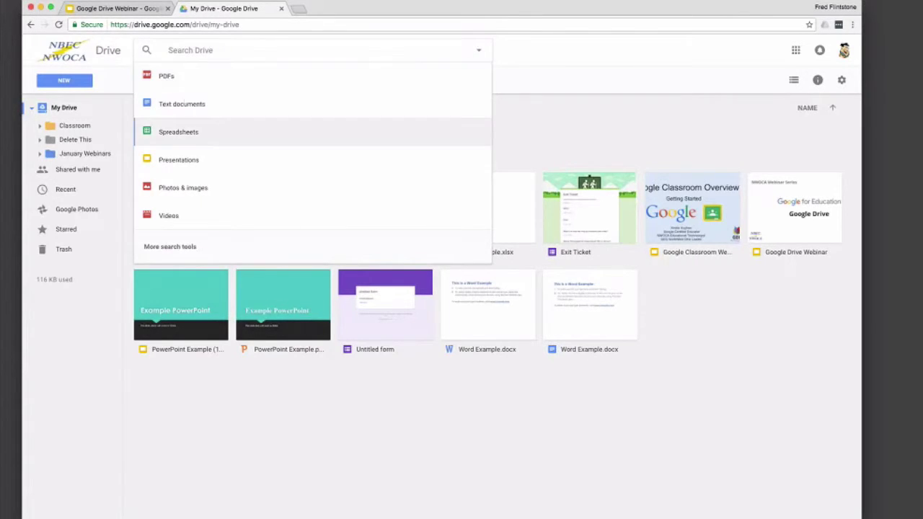
key(Down)
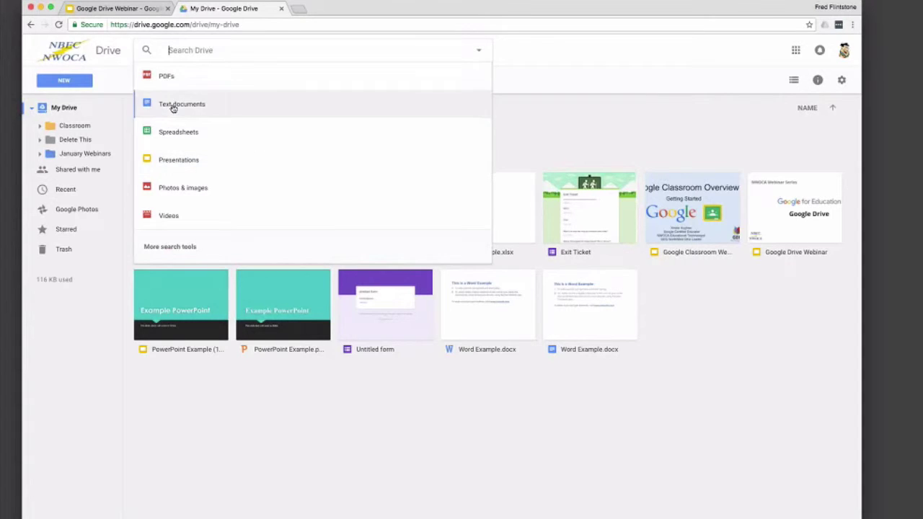
click(173, 104)
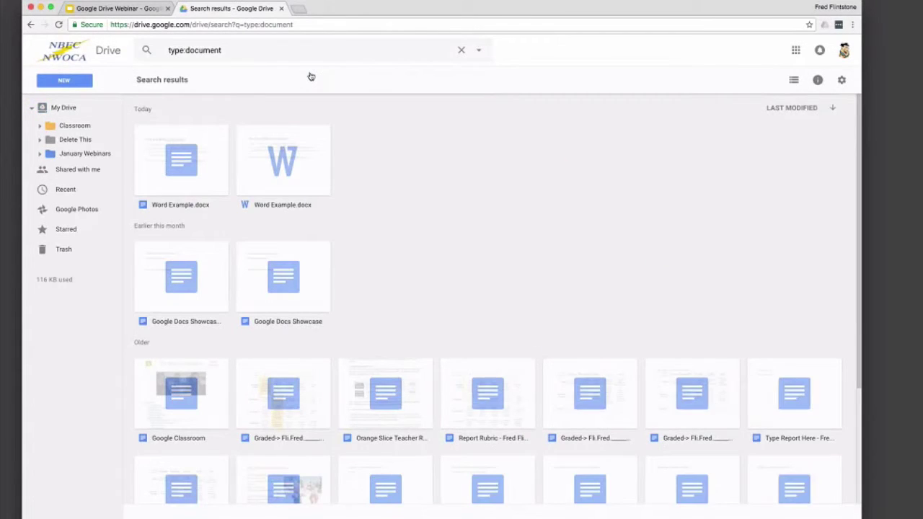
click(281, 49)
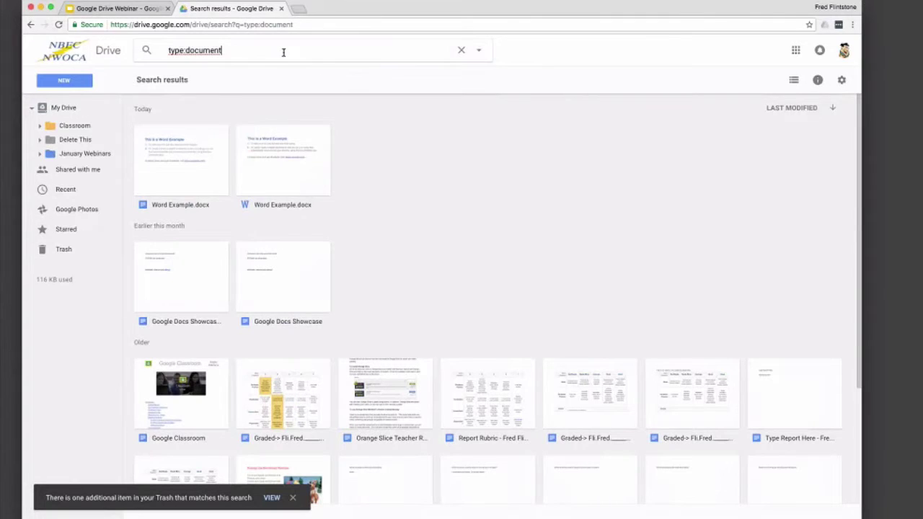
click(461, 50)
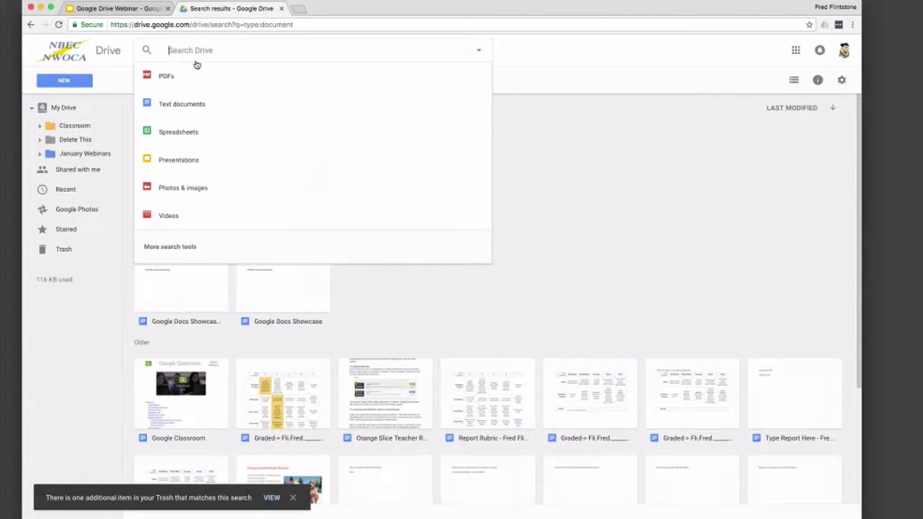
click(181, 163)
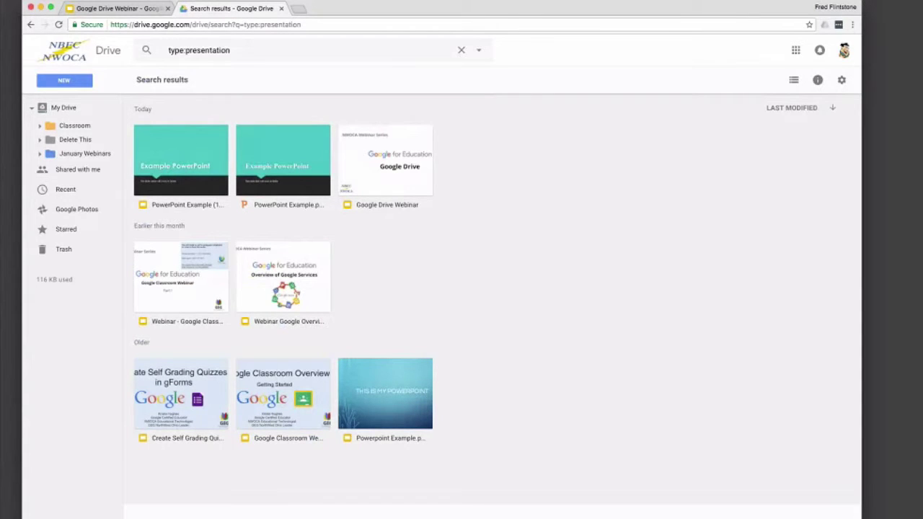
Step: Search Drive for Classroom, then clear the query and bring up advanced search options
click(461, 53)
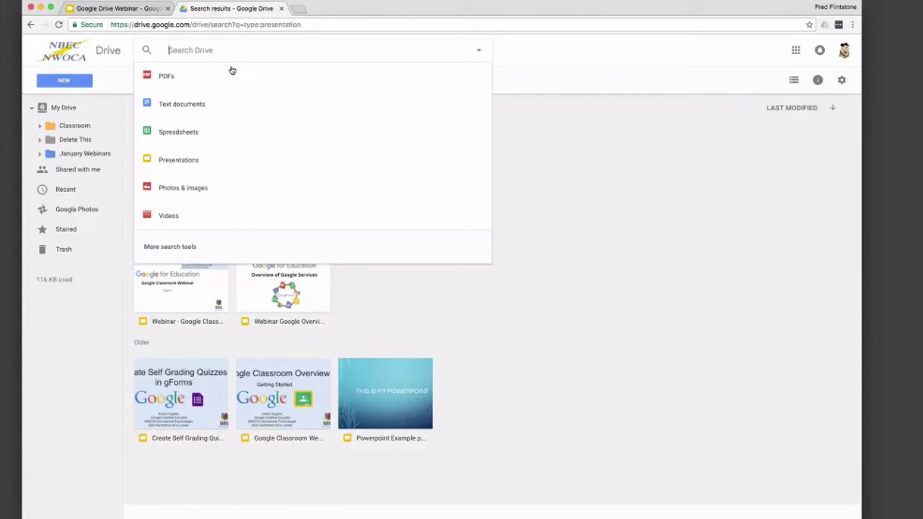
text(g)
text(las)
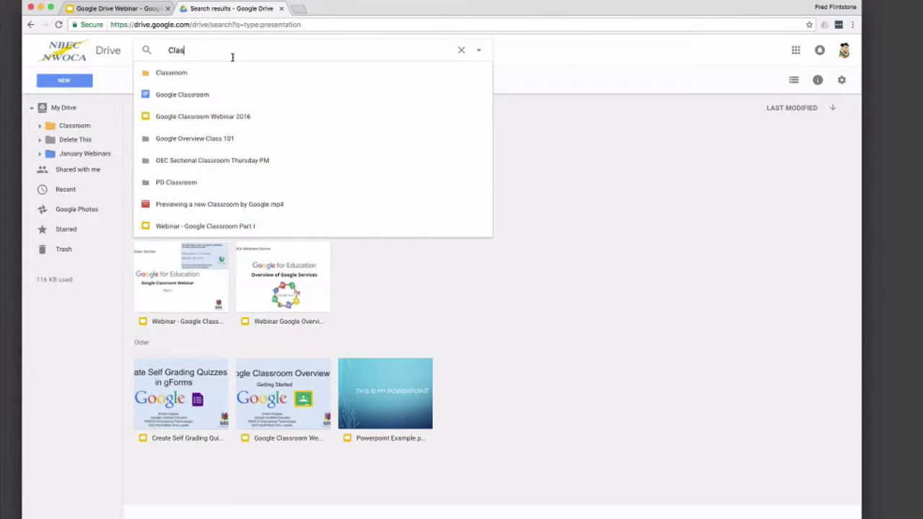
text(sroom)
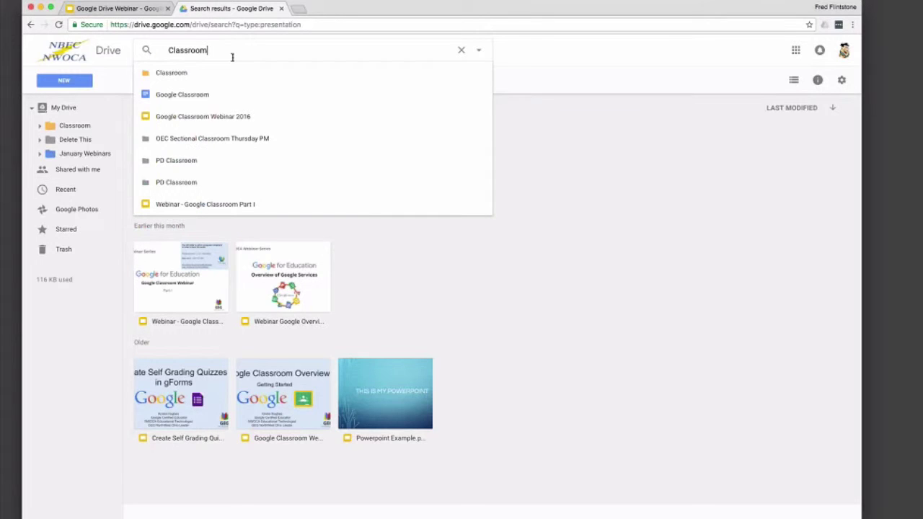
key(Return)
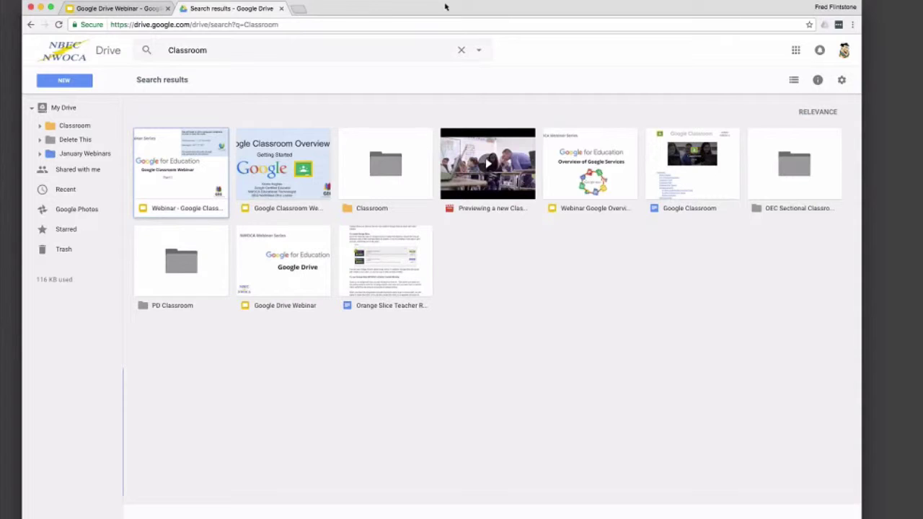
click(462, 50)
click(478, 51)
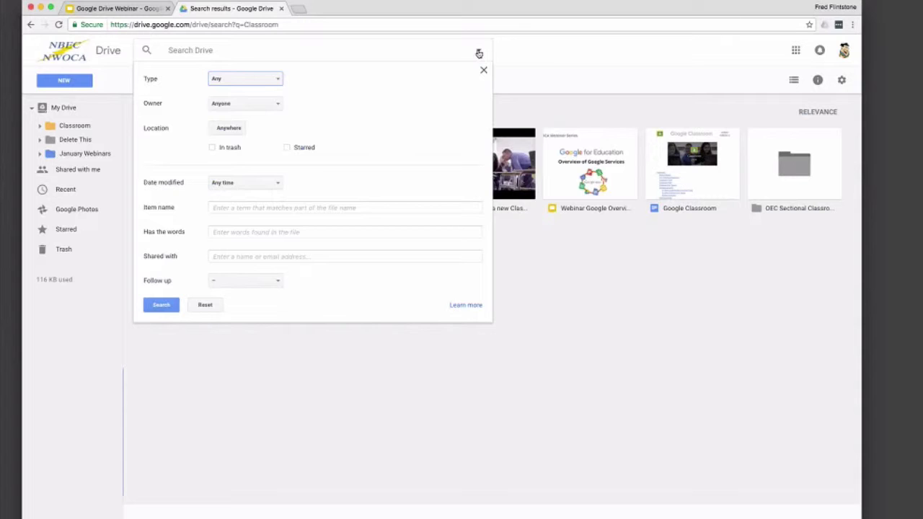
Step: Set Owner to Specific person, enter that person's e-mail address, and run the search
click(282, 79)
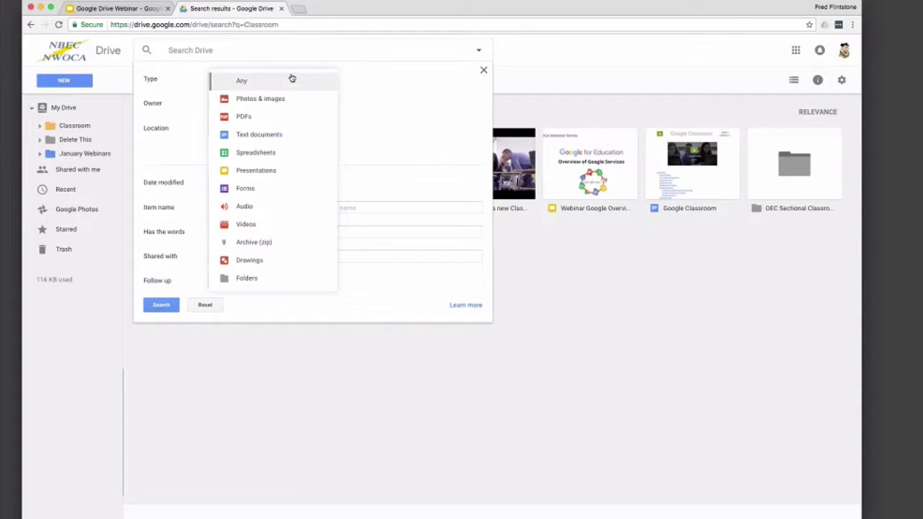
click(352, 76)
click(264, 103)
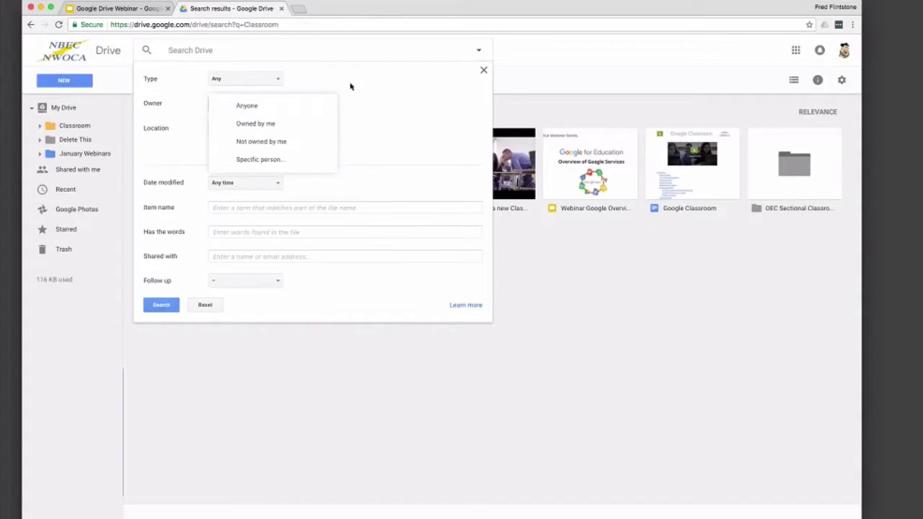
click(309, 159)
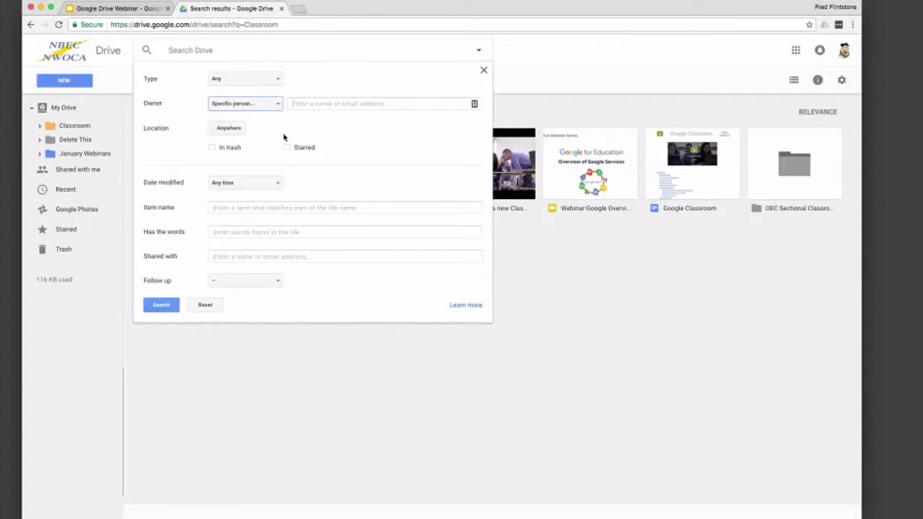
click(323, 103)
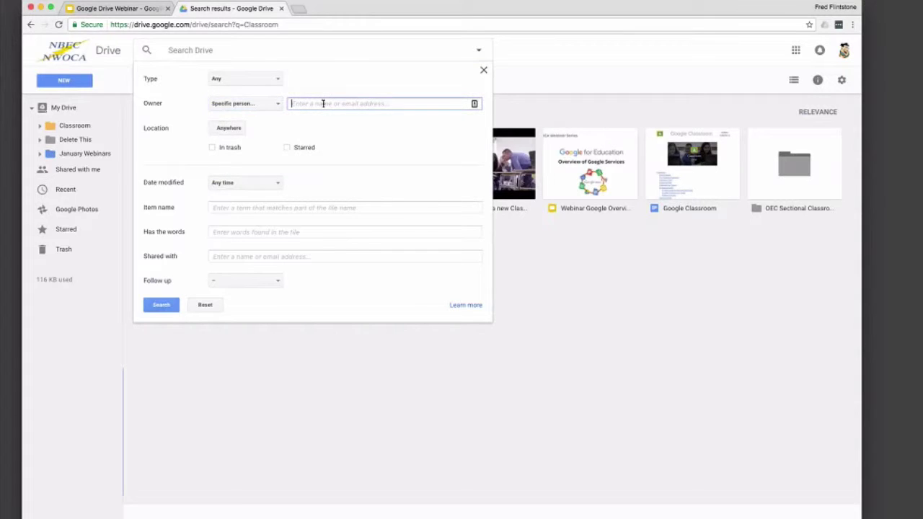
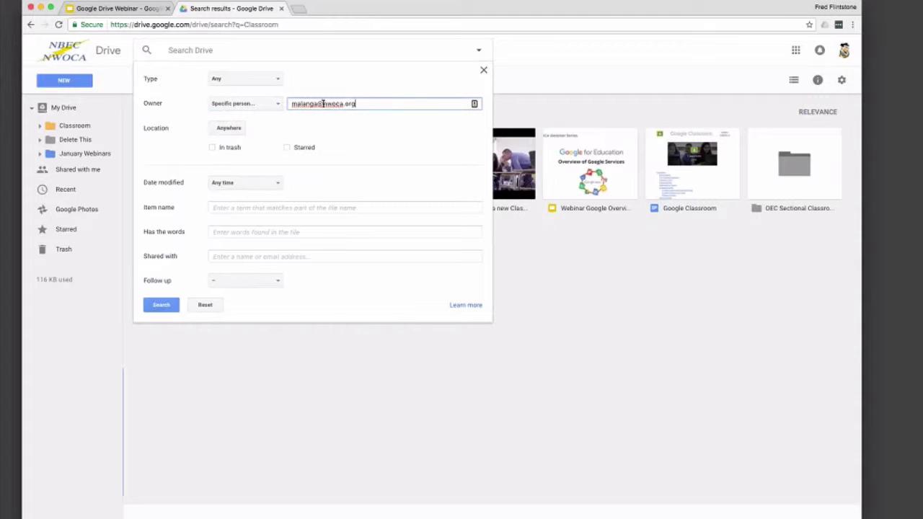
key(Return)
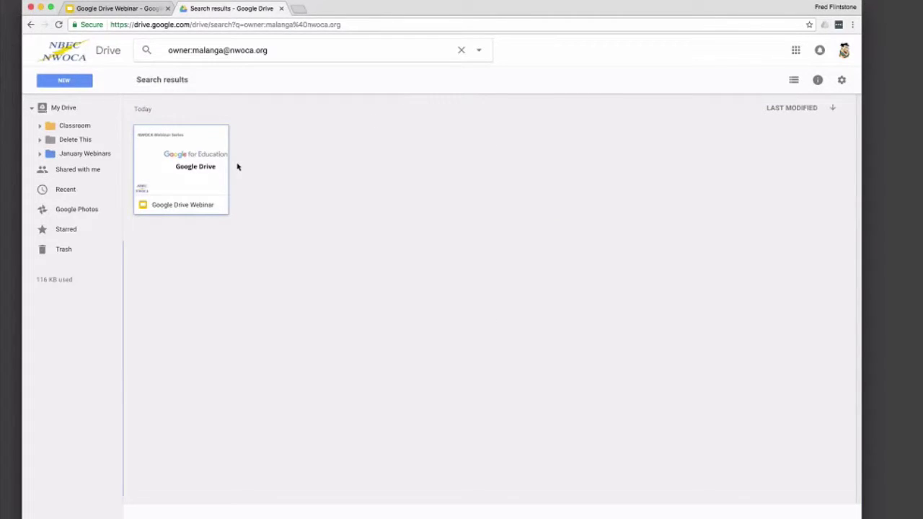
Step: Reopen advanced search and review the Location and Date modified choices, keeping Any time
click(461, 54)
click(478, 53)
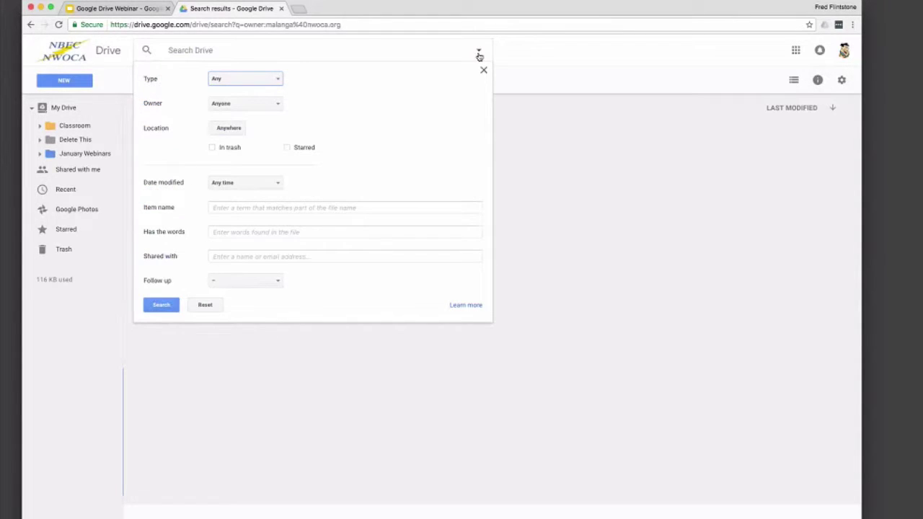
click(232, 129)
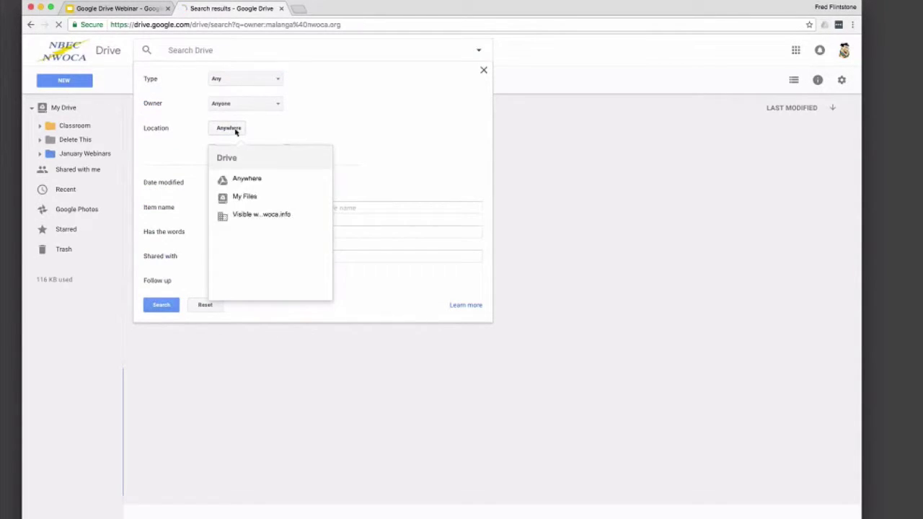
click(274, 128)
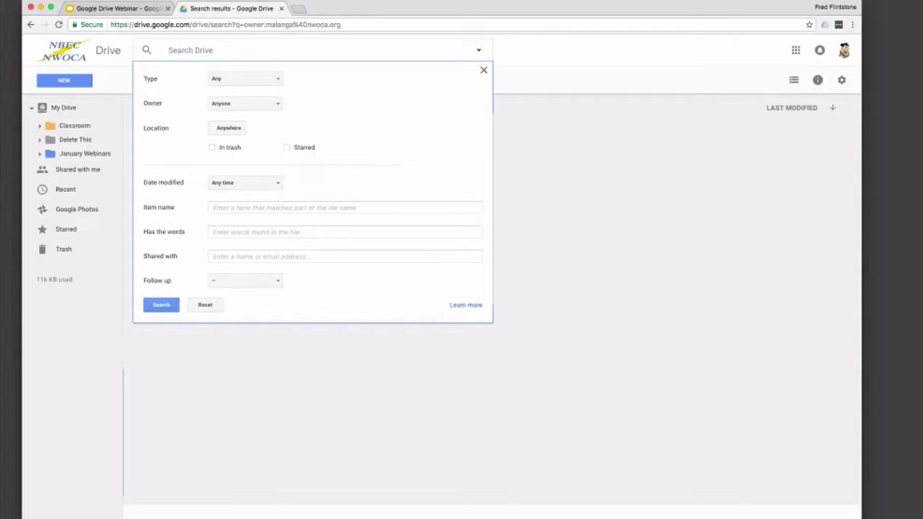
click(279, 187)
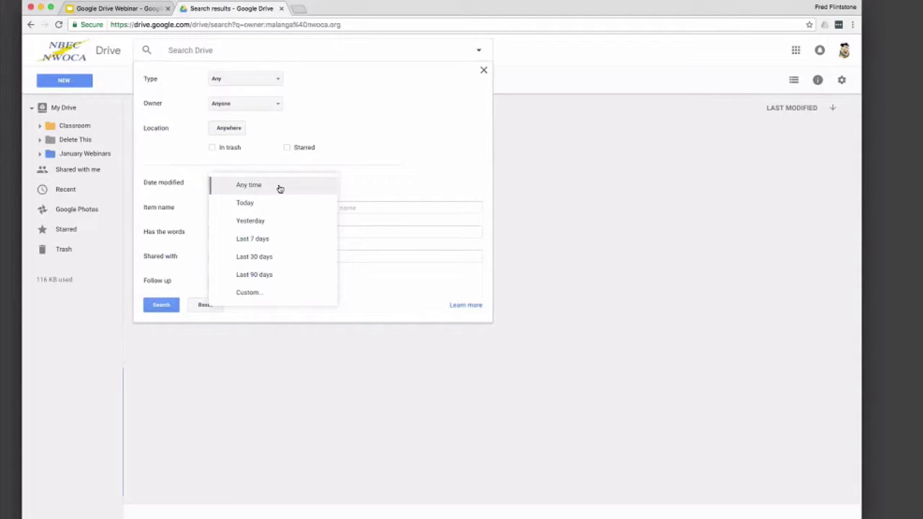
click(280, 189)
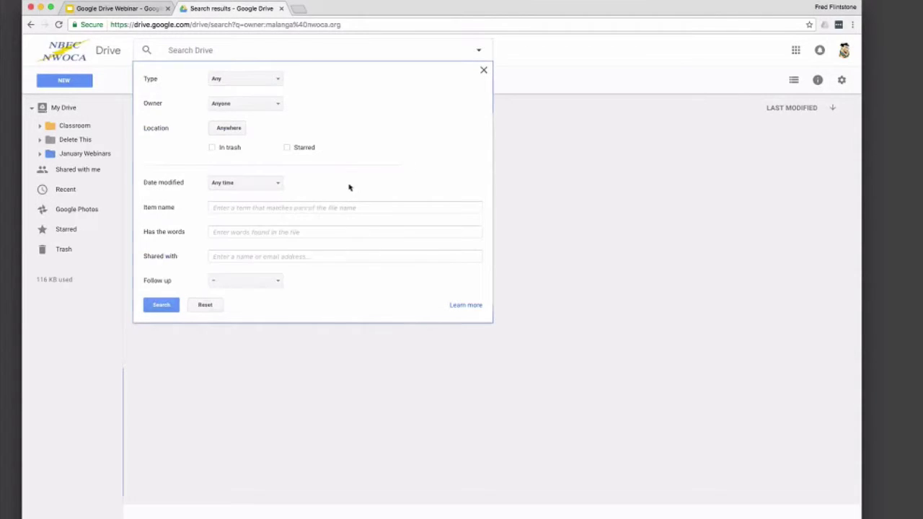
Step: Try the Item name, Shared with and Has the words filter fields
click(308, 206)
click(326, 232)
key(Tab)
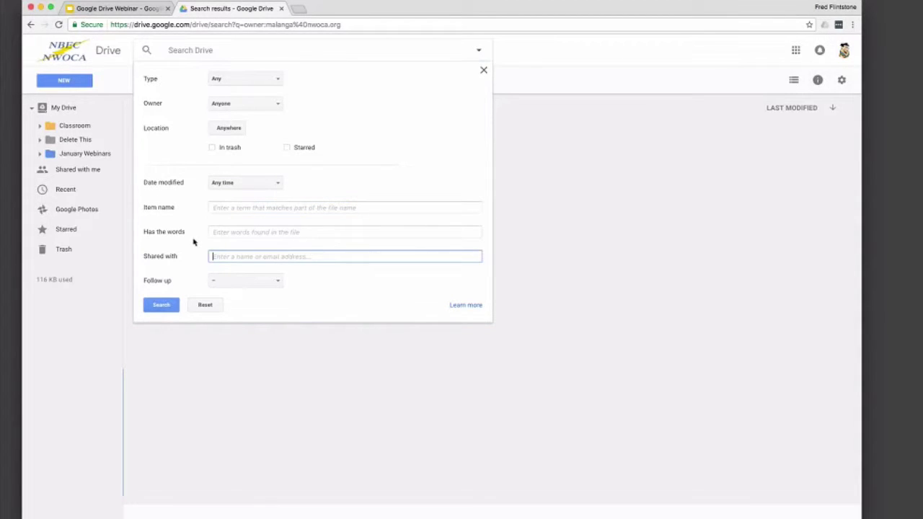
click(249, 234)
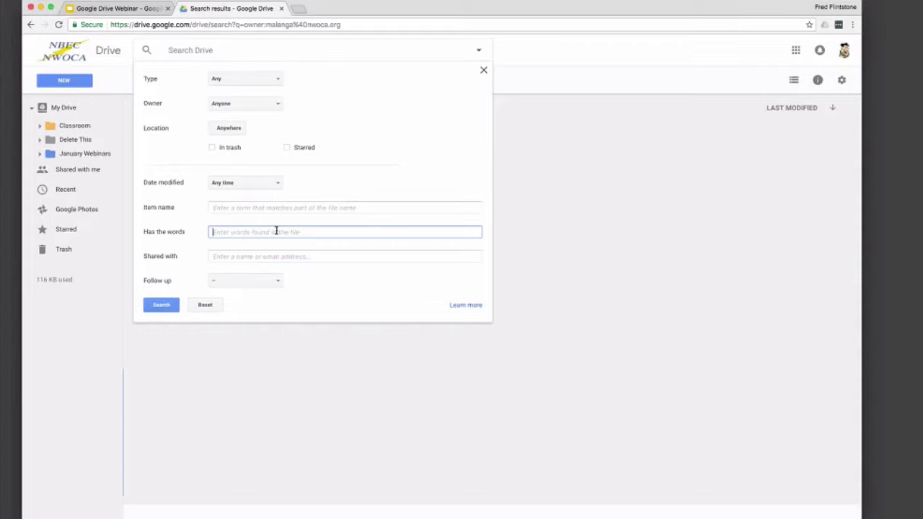
Step: Search for files with 'classroom' in the Has the words field
text(classroom)
key(Return)
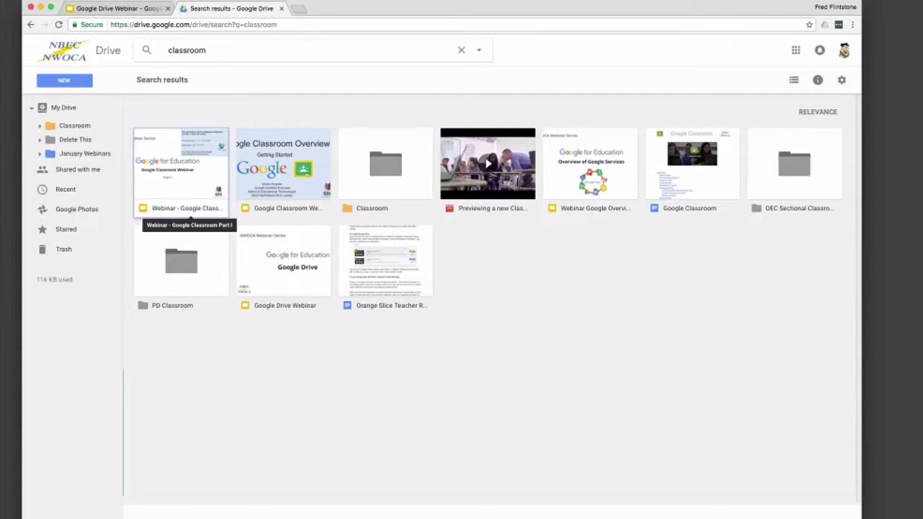
Step: Move Untitled form into My Drive and share January Webinars with a colleague's e-mail as editor
click(76, 155)
drag(150, 141, 65, 108)
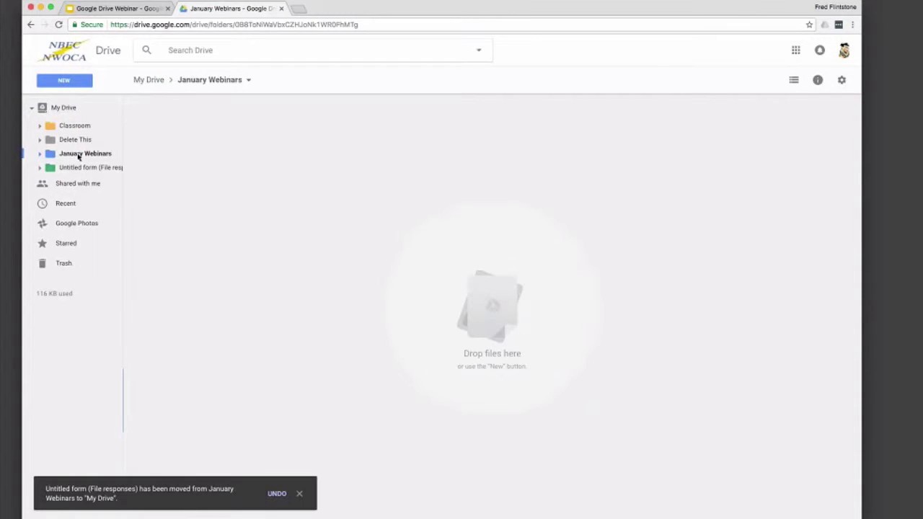
right_click(91, 154)
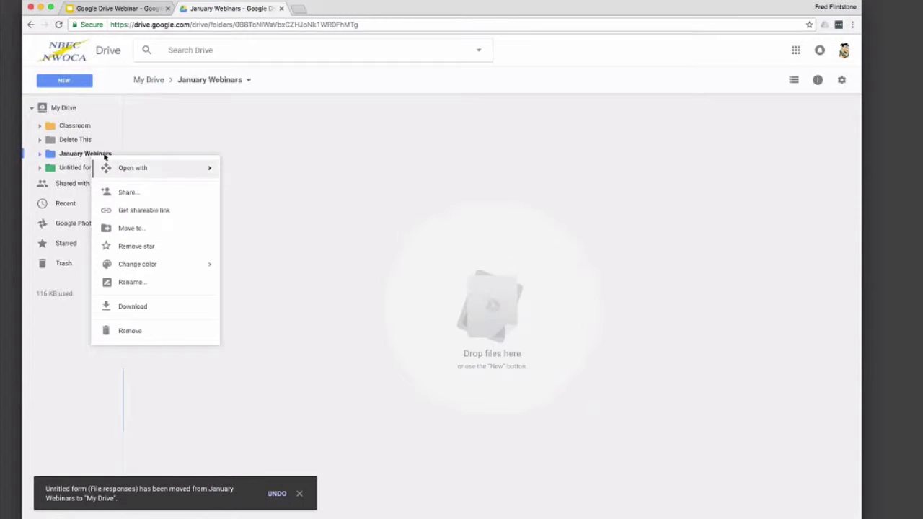
click(121, 193)
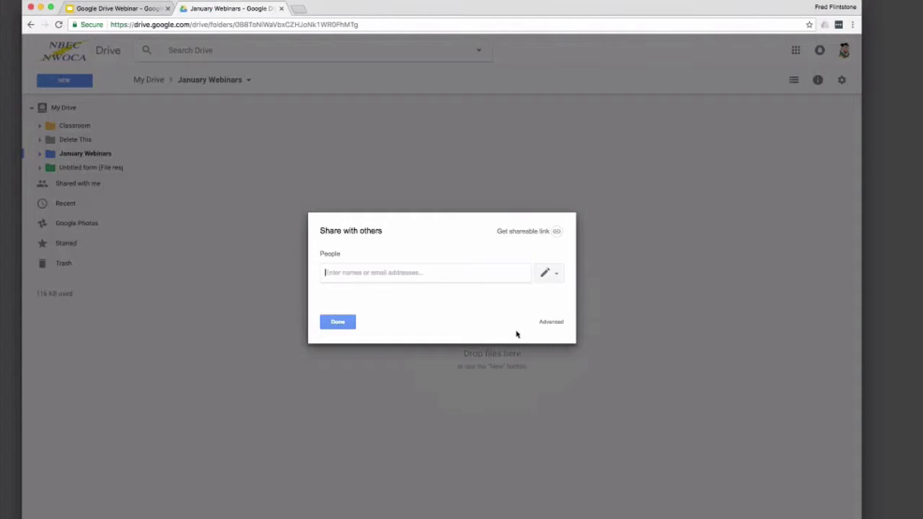
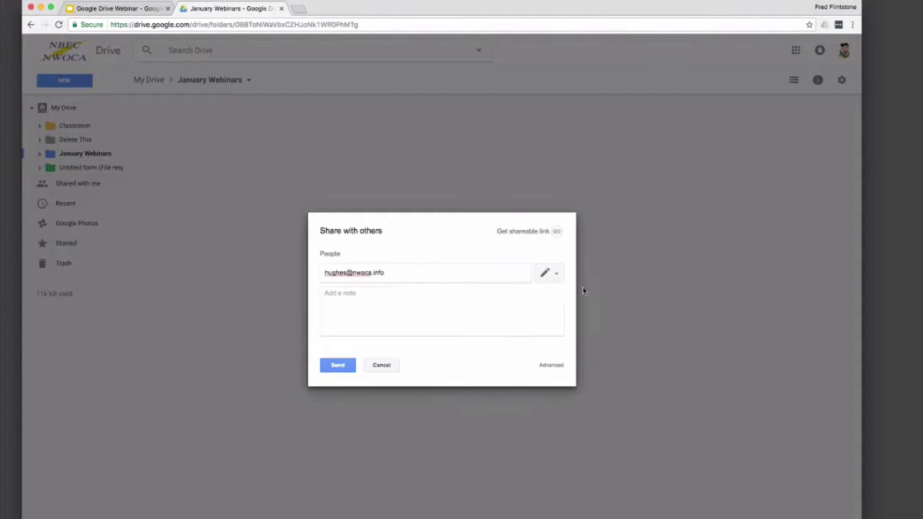
click(561, 273)
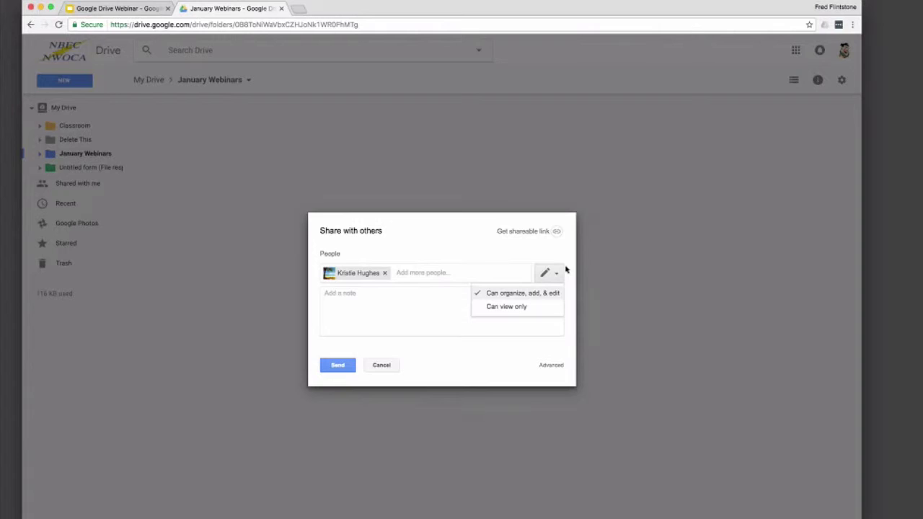
click(336, 365)
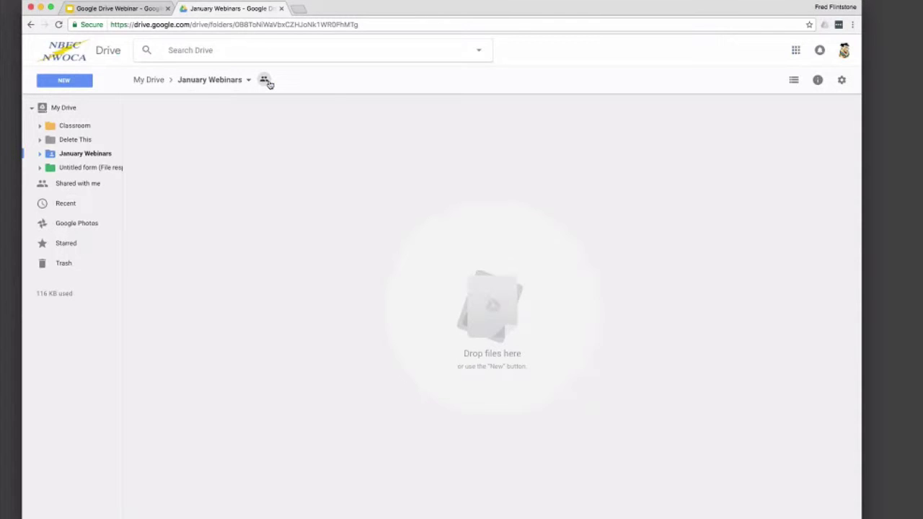
mouse_move(268, 84)
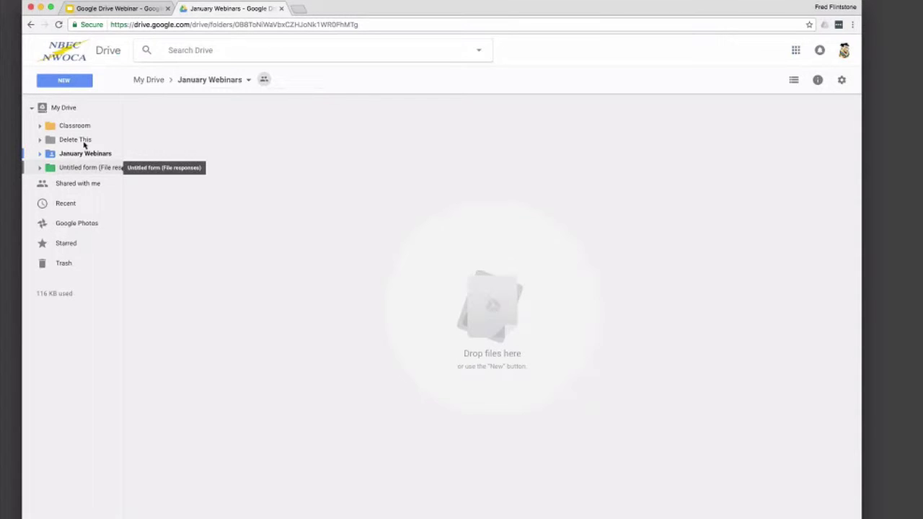
Step: Move Word Example.docx, PowerPoint Example (1).pptx and Excel Example into January Webinars, confirming sharing each time
click(67, 109)
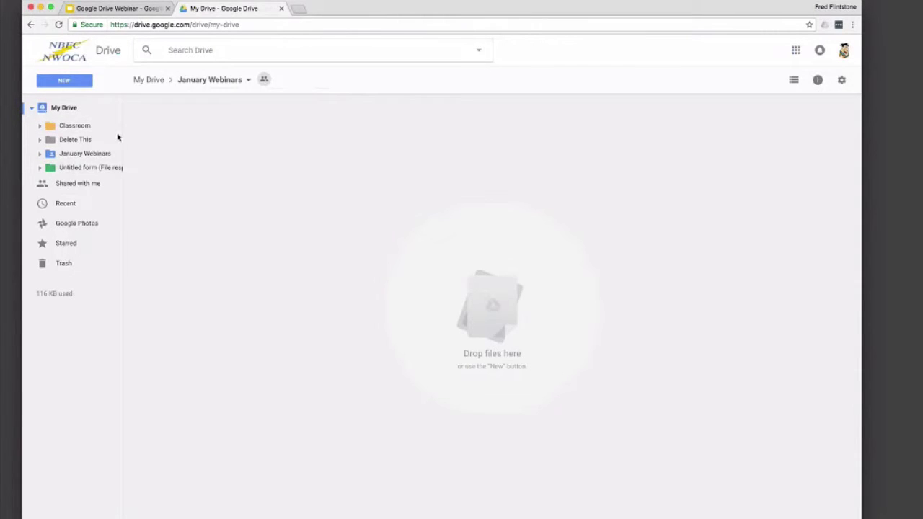
drag(560, 323, 400, 141)
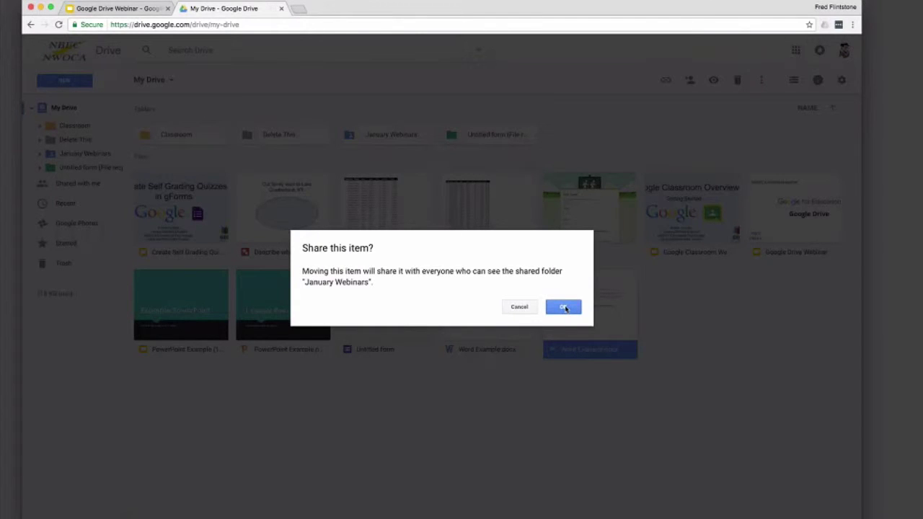
click(565, 308)
drag(180, 310, 357, 139)
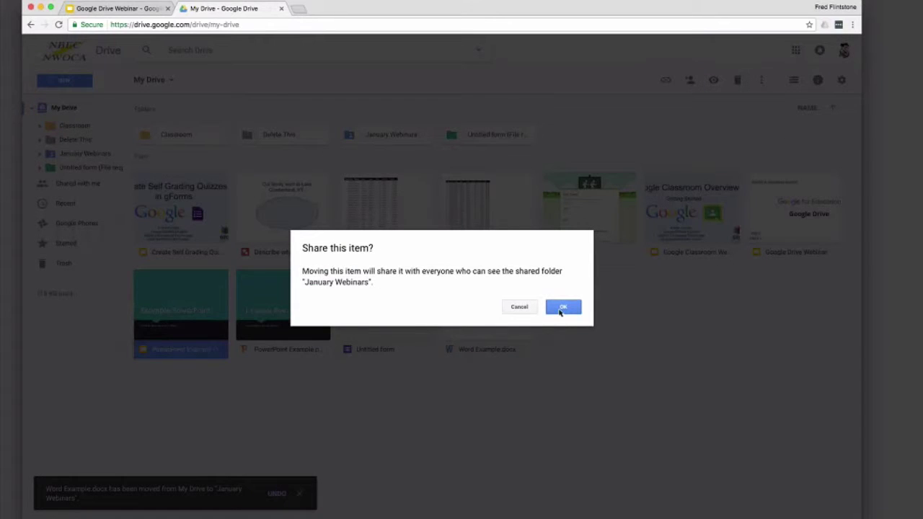
click(561, 309)
drag(386, 216, 382, 136)
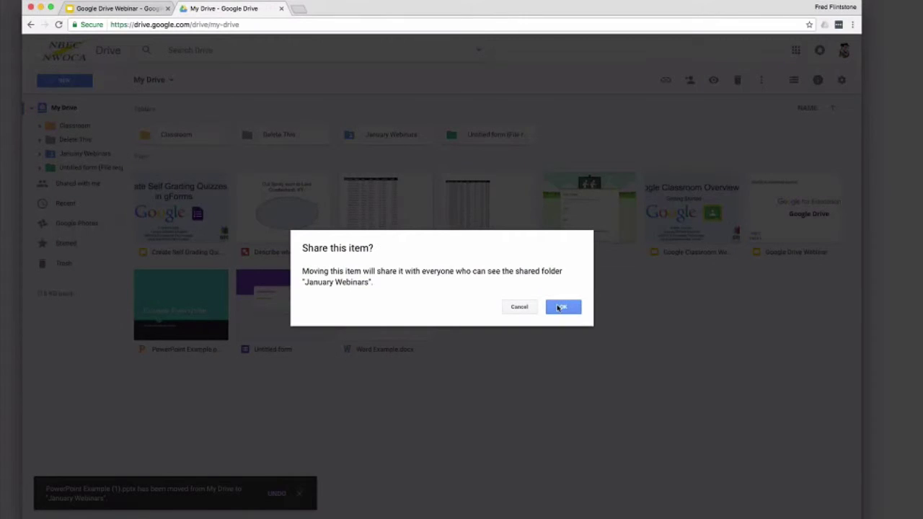
click(561, 308)
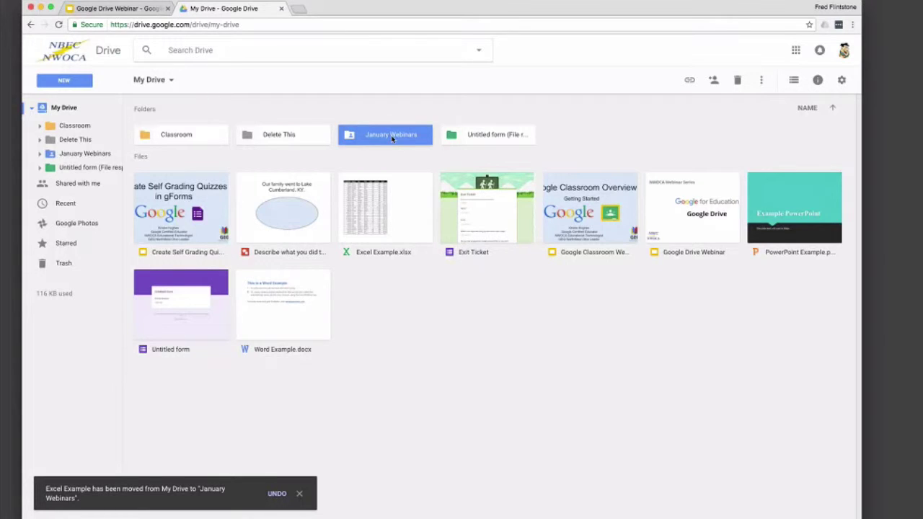
double_click(391, 135)
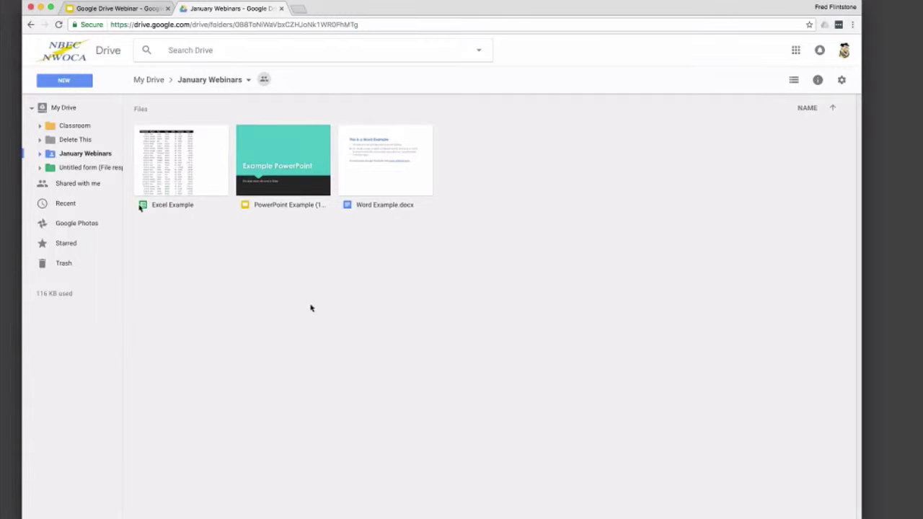
click(58, 110)
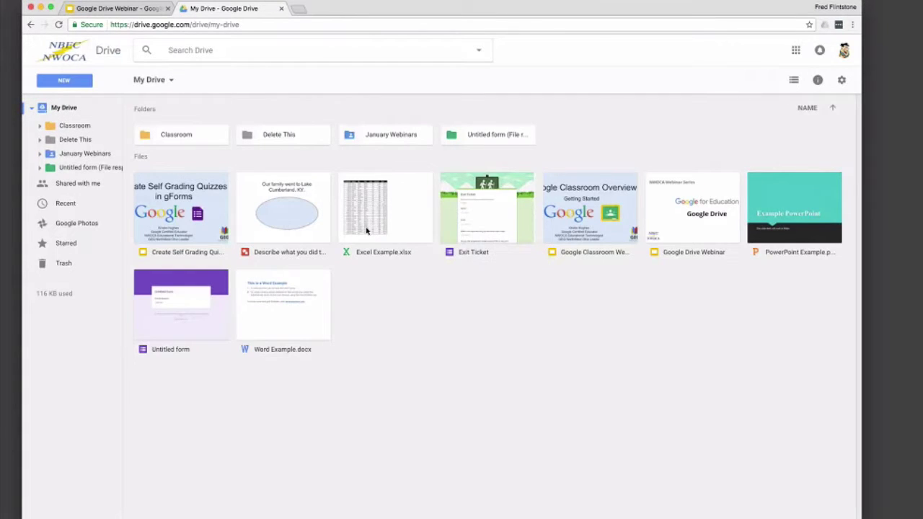
click(509, 231)
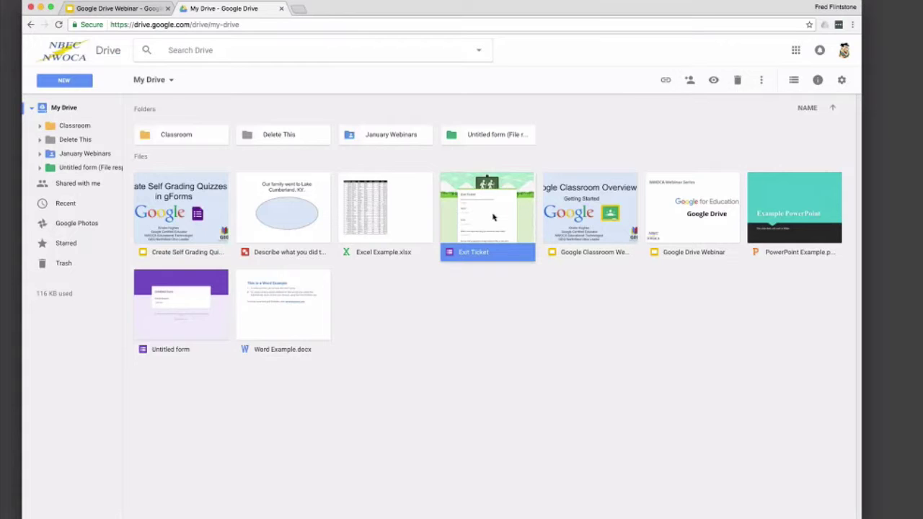
right_click(493, 217)
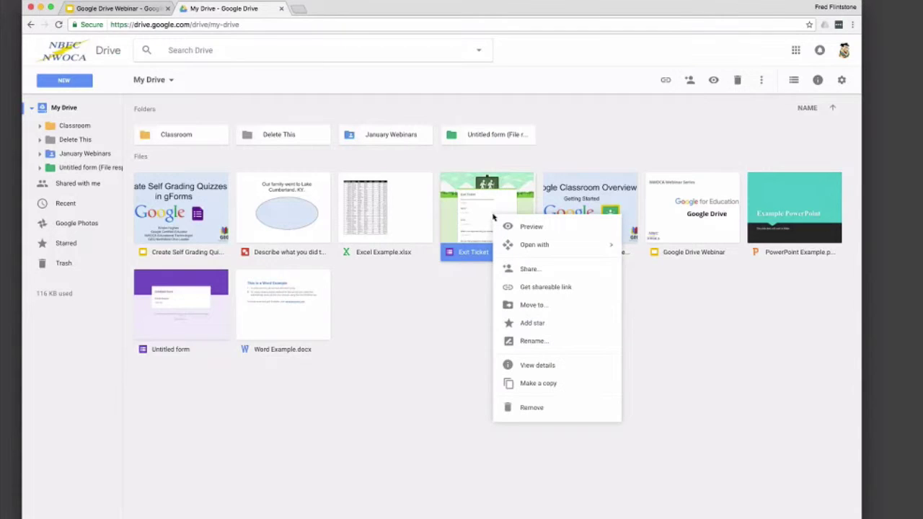
click(507, 271)
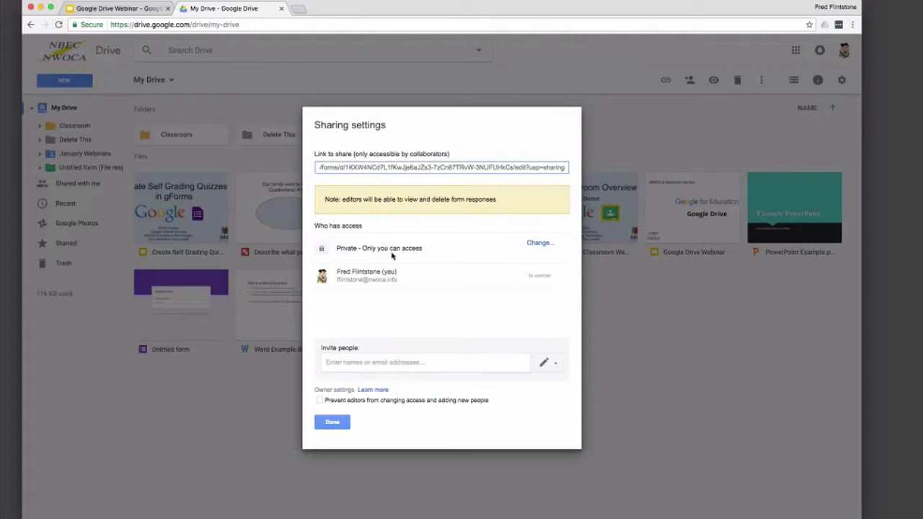
click(372, 362)
text(krist)
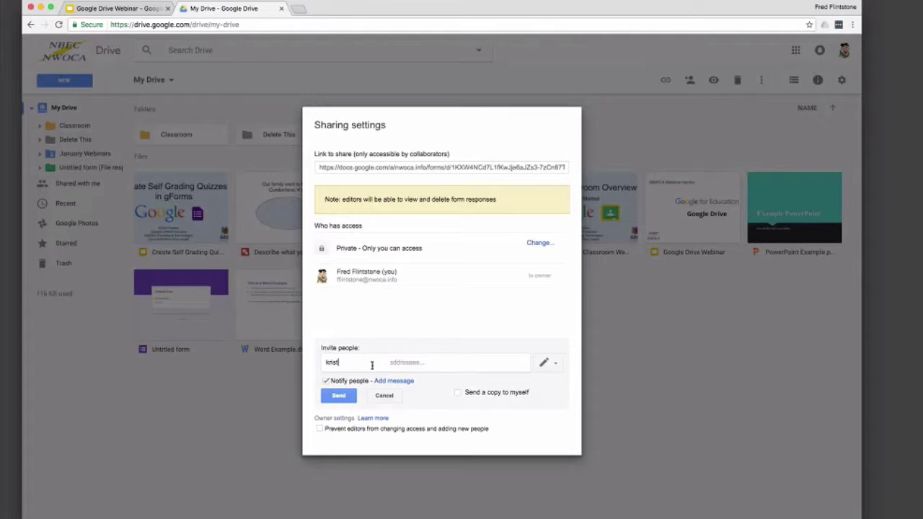
key(BackSpace)
key(BackSpace)
key(BackSpace)
key(BackSpace)
key(BackSpace)
text(h)
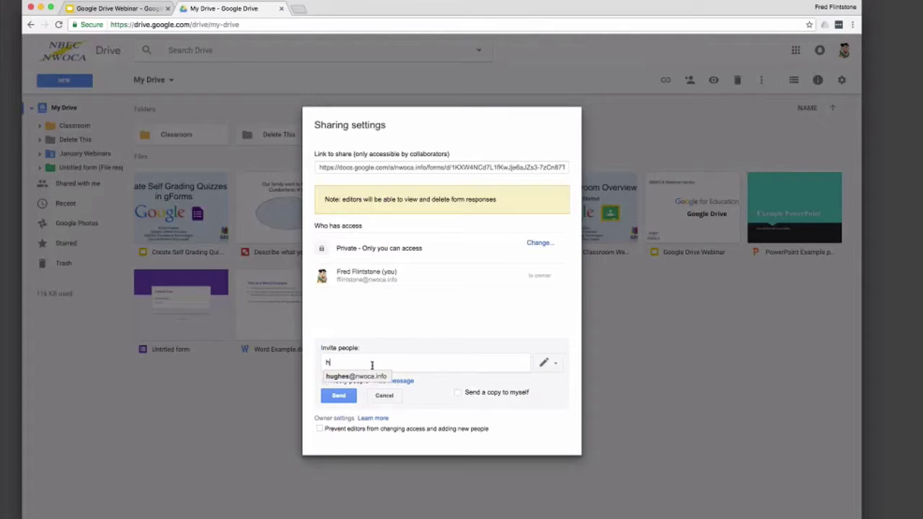
key(Return)
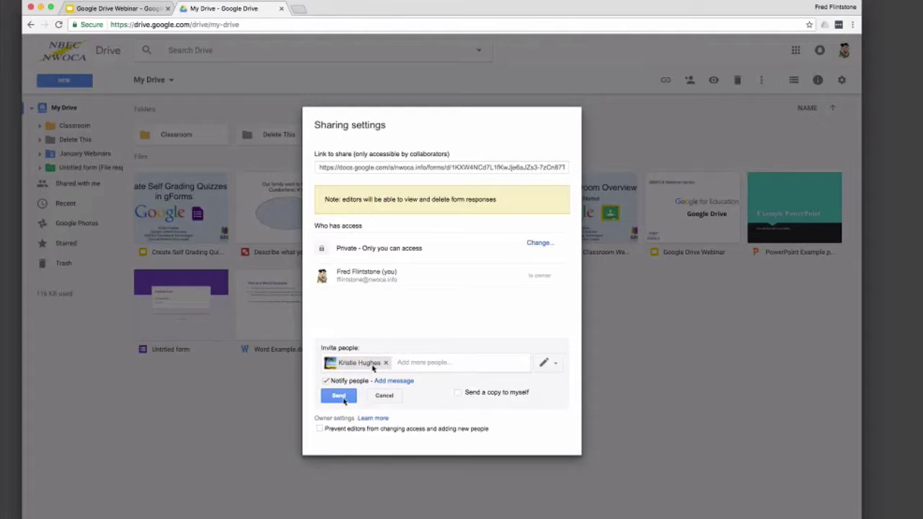
click(339, 396)
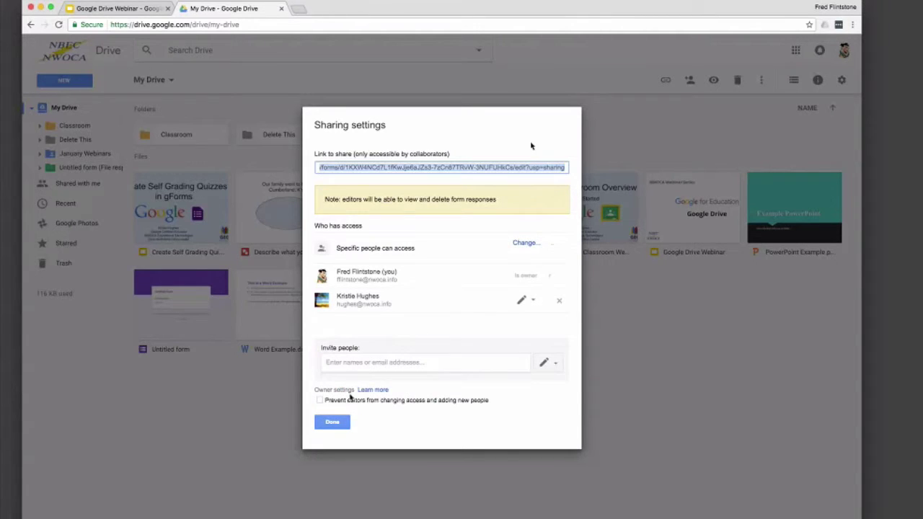
click(345, 423)
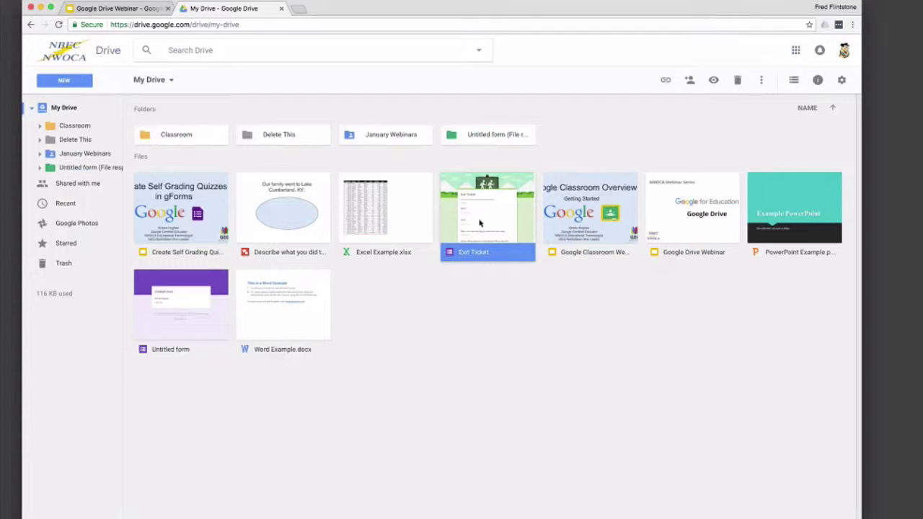
Step: Get a shareable link for Exit Ticket and switch link sharing on
right_click(479, 227)
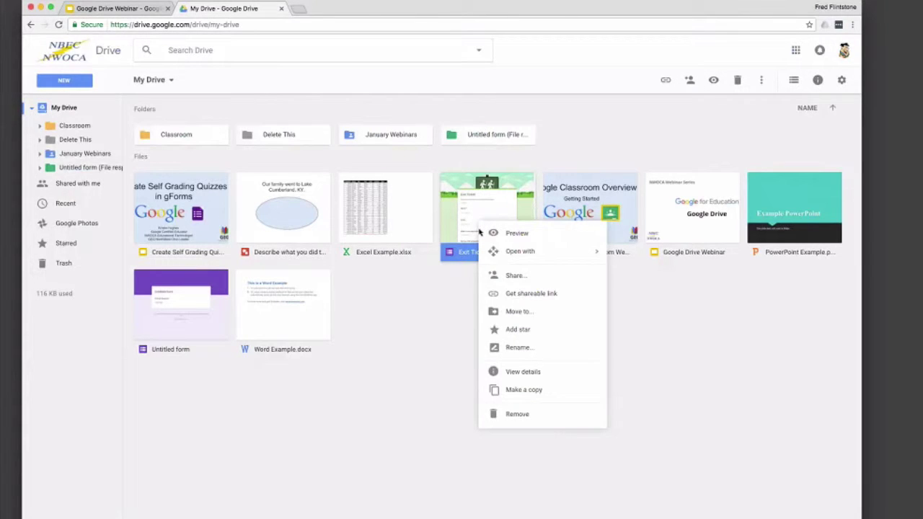
click(492, 295)
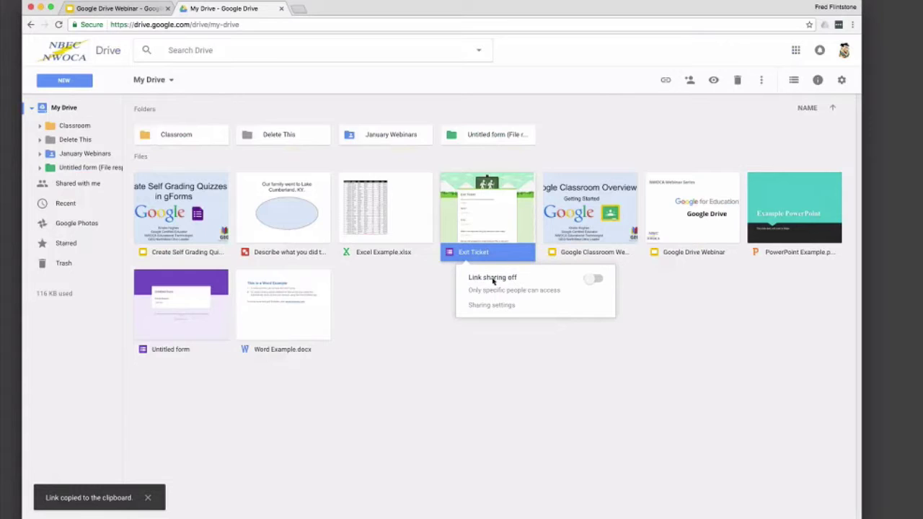
click(594, 279)
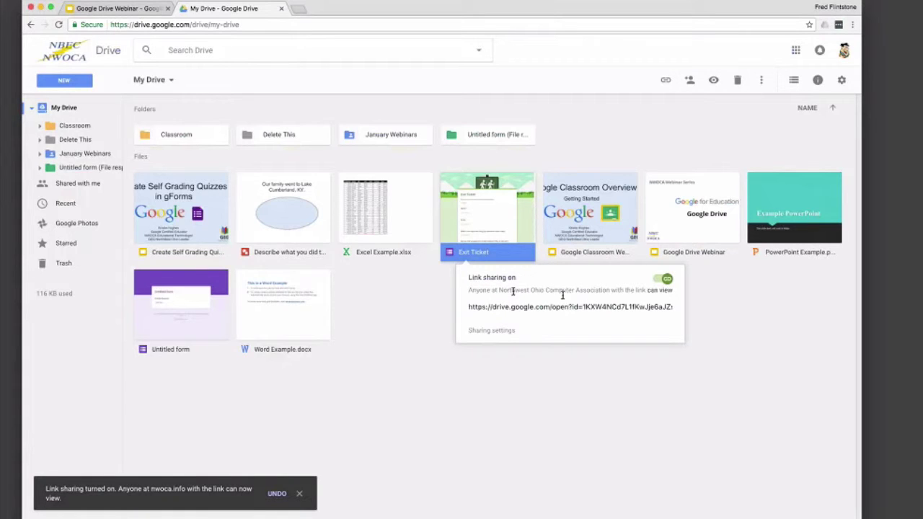
Step: Open Exit Ticket's sharing settings and its link-sharing access choices
click(505, 331)
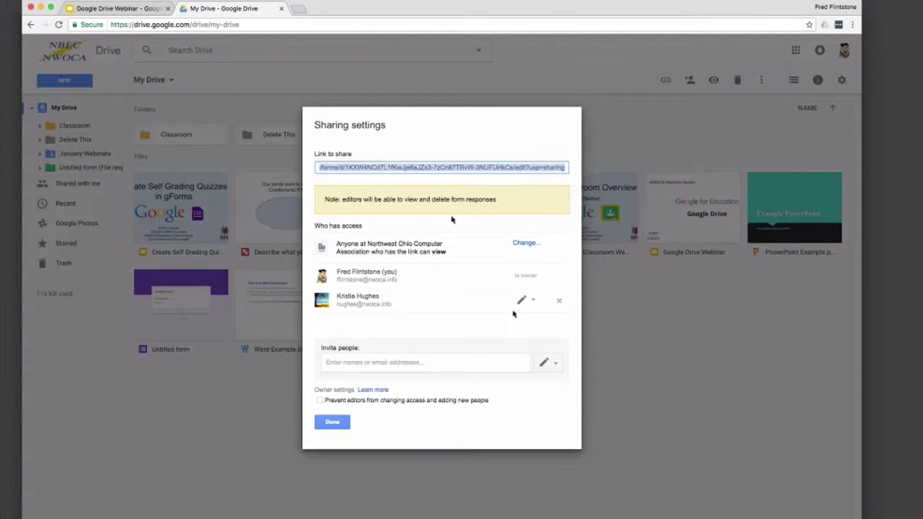
click(522, 244)
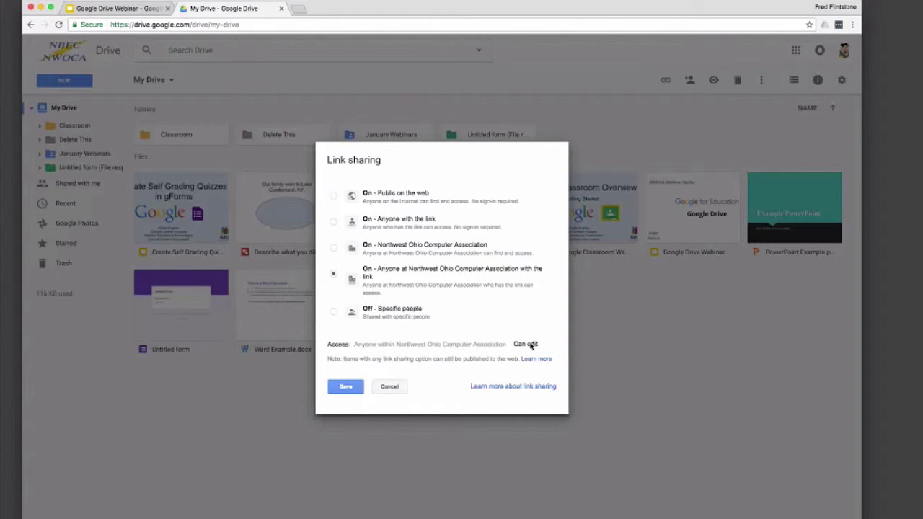
Step: Save Can edit link access for Northwest Ohio Computer Association, review the options, and finish
click(351, 386)
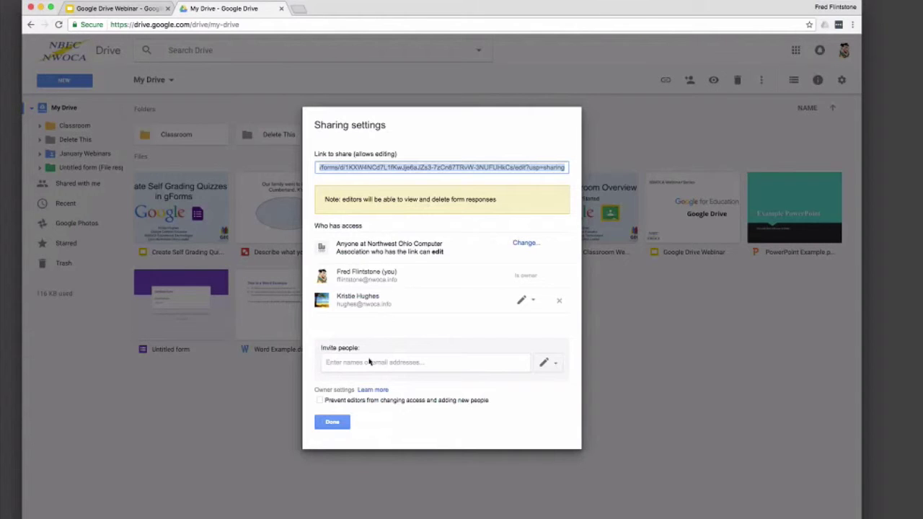
click(524, 244)
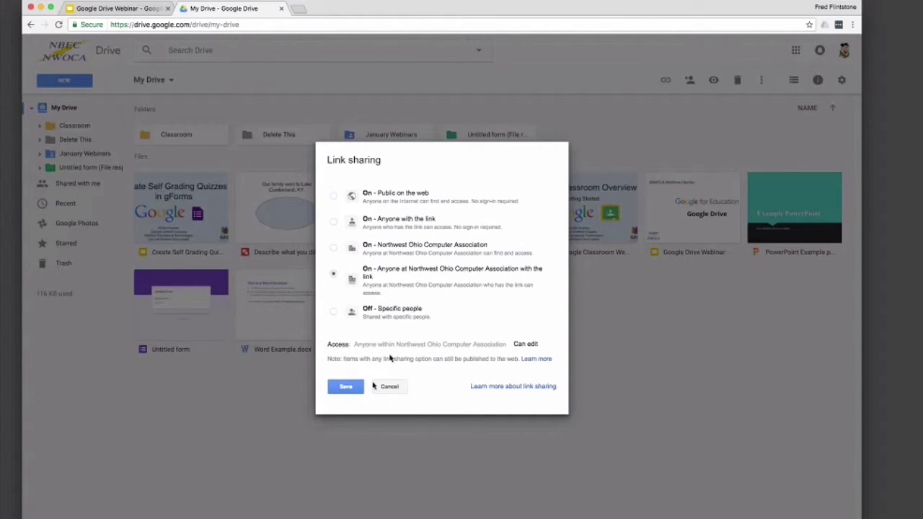
click(378, 387)
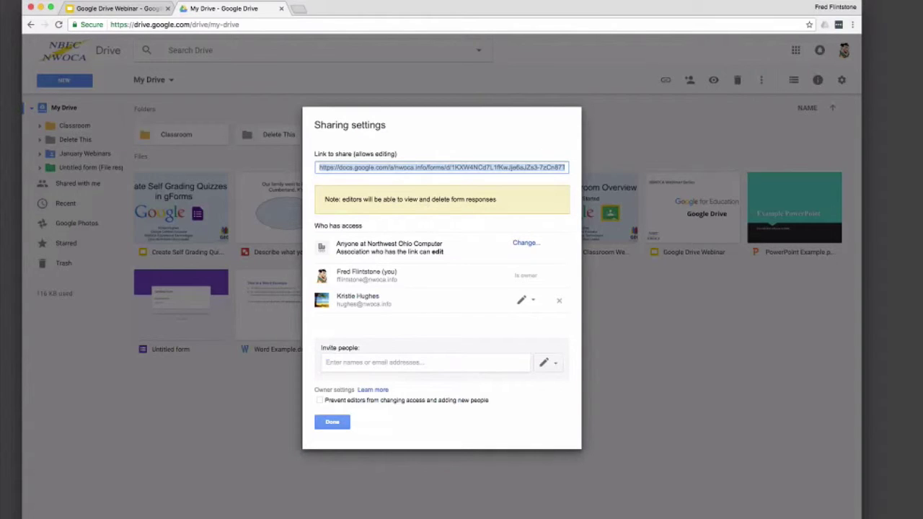
click(524, 243)
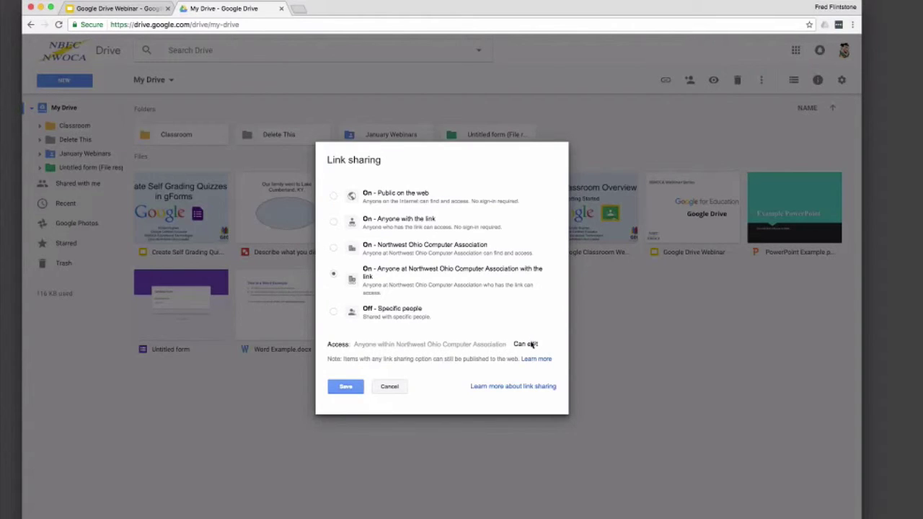
click(393, 390)
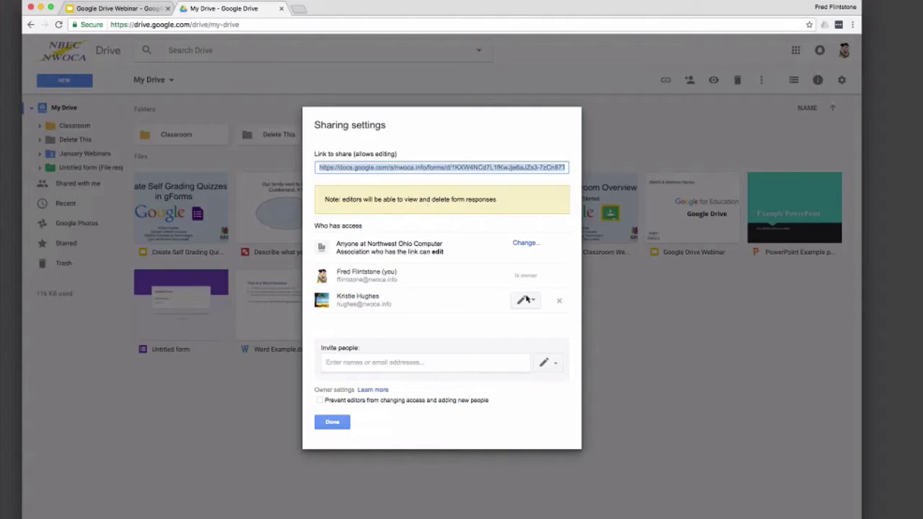
click(527, 299)
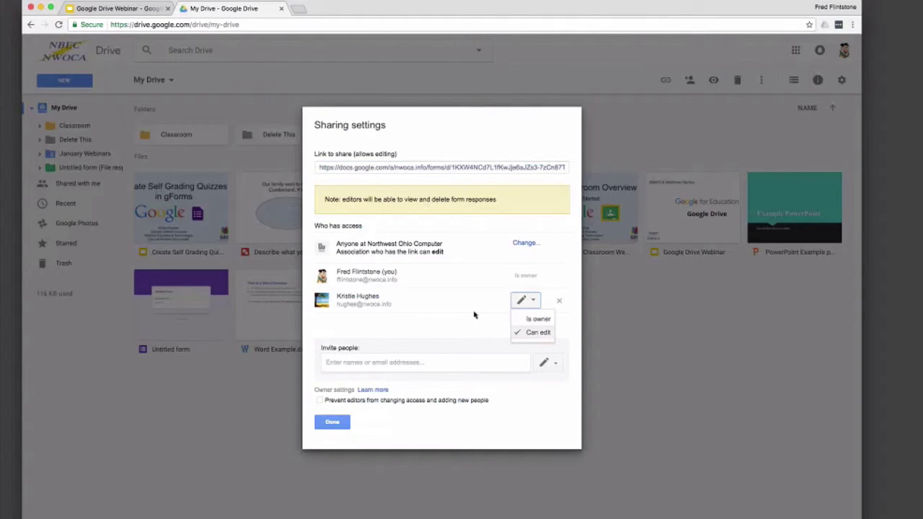
click(475, 314)
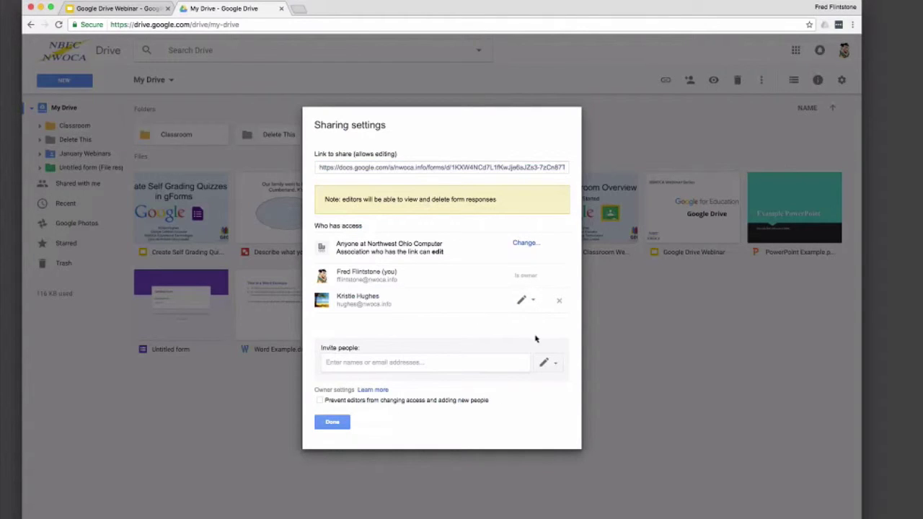
click(332, 422)
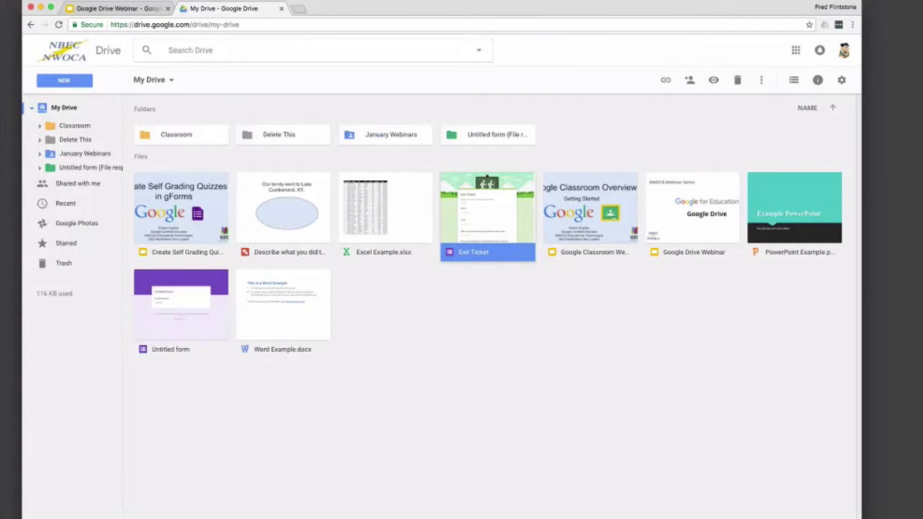
key(Return)
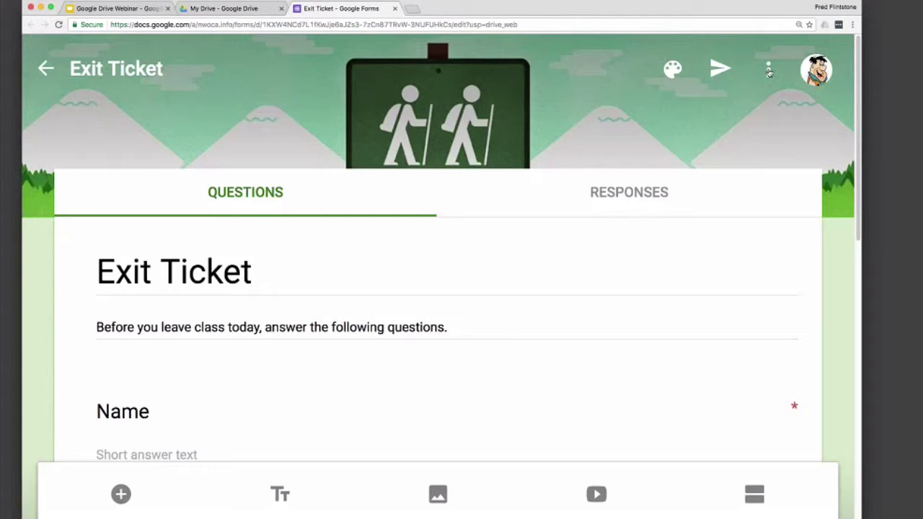
Step: Check the Exit Ticket form's More menu, then close the form's tab
click(769, 70)
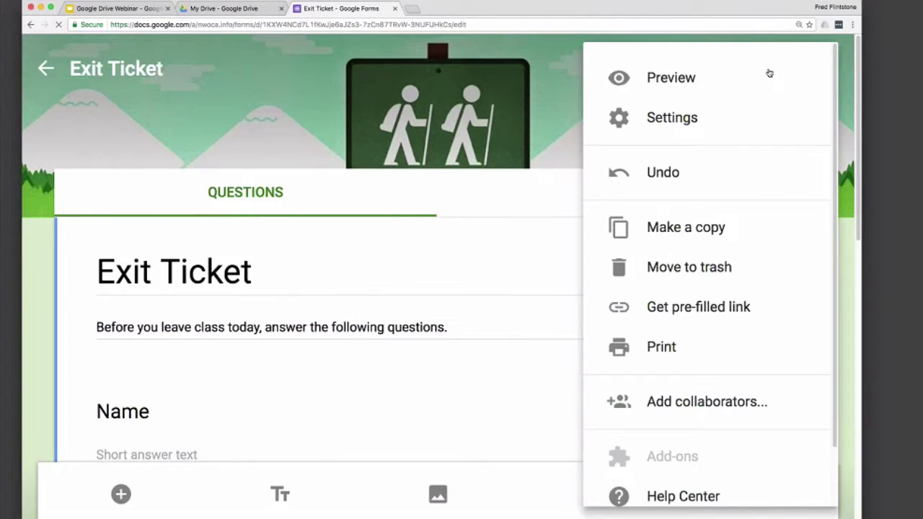
click(395, 8)
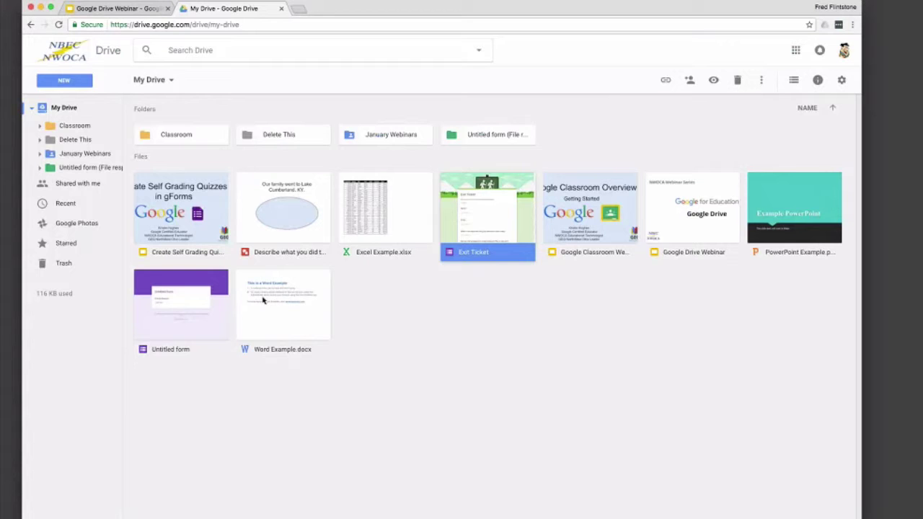
Step: Enter the January Webinars folder and open Word Example.docx in Google Docs
double_click(382, 135)
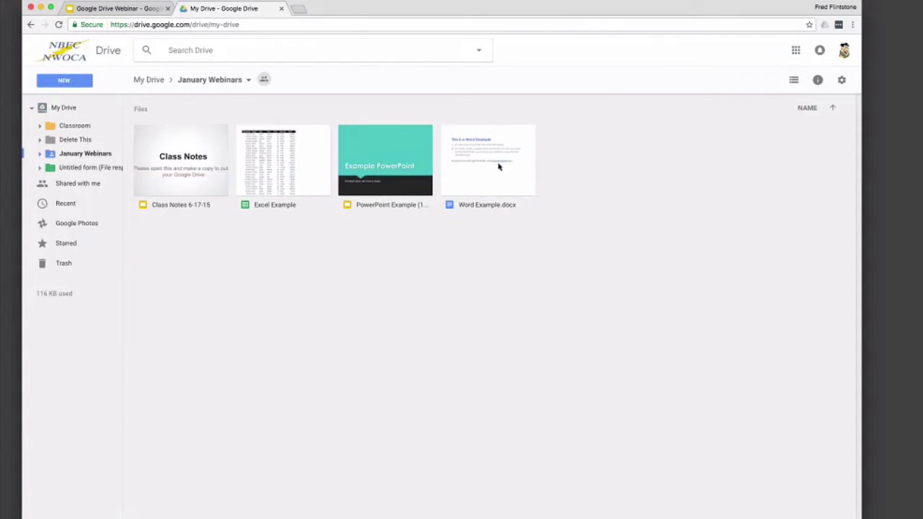
double_click(506, 157)
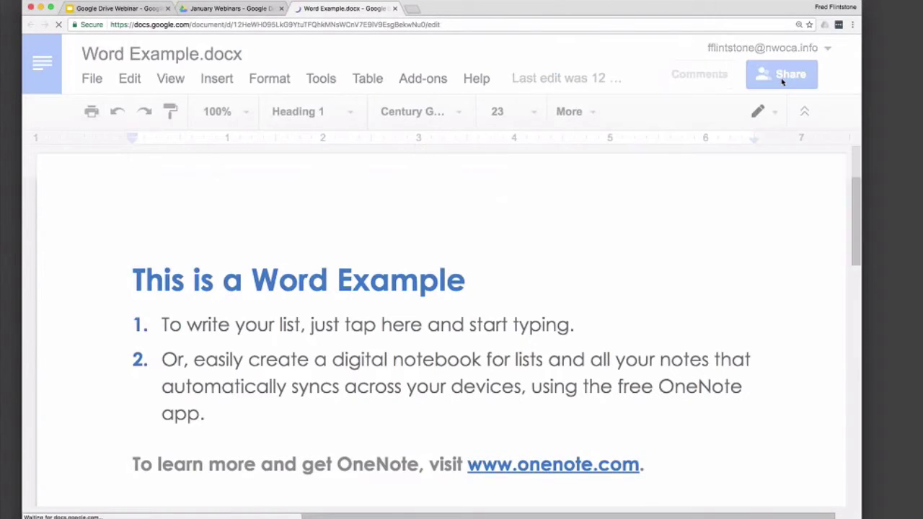
Step: Turn on a view-only shareable link to Word Example.docx for Northwest Ohio Computer Association users
click(782, 76)
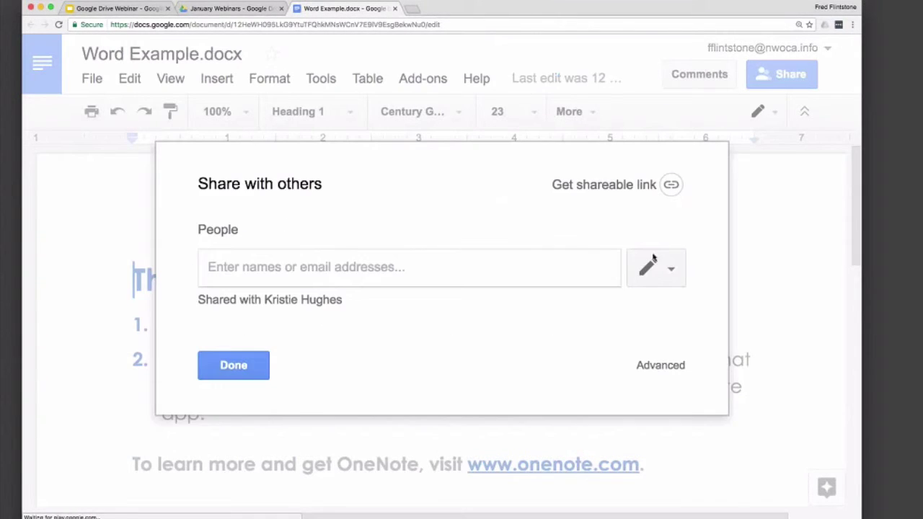
click(653, 186)
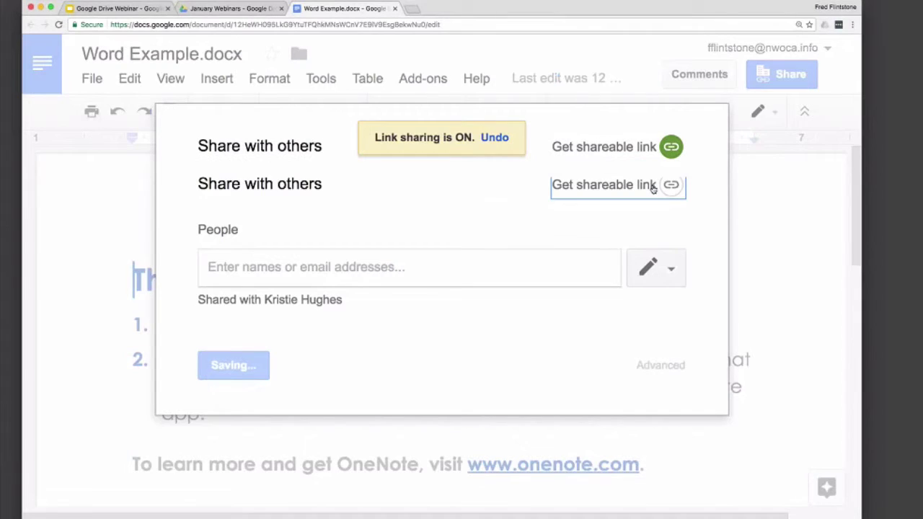
click(556, 225)
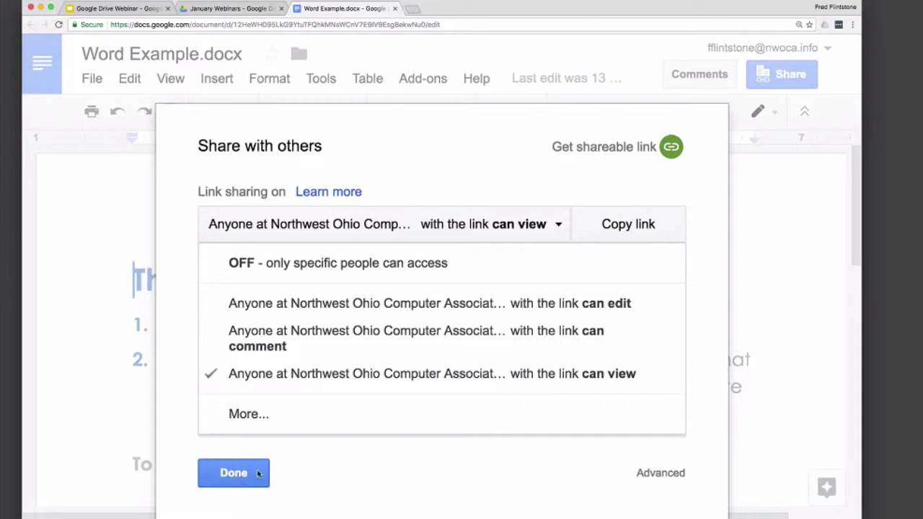
click(258, 473)
click(258, 473)
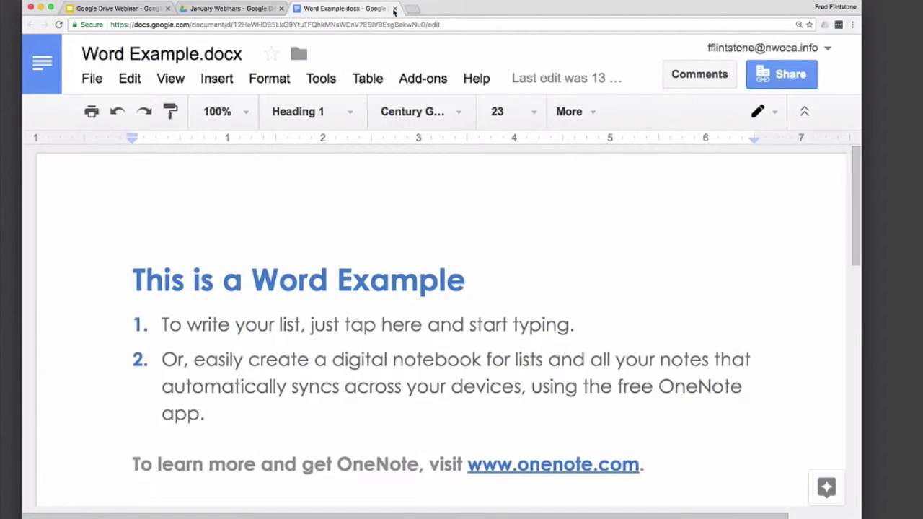
Step: Close Word Example.docx, switch January Webinars to list view, and select Class Notes 6-17-15
click(394, 9)
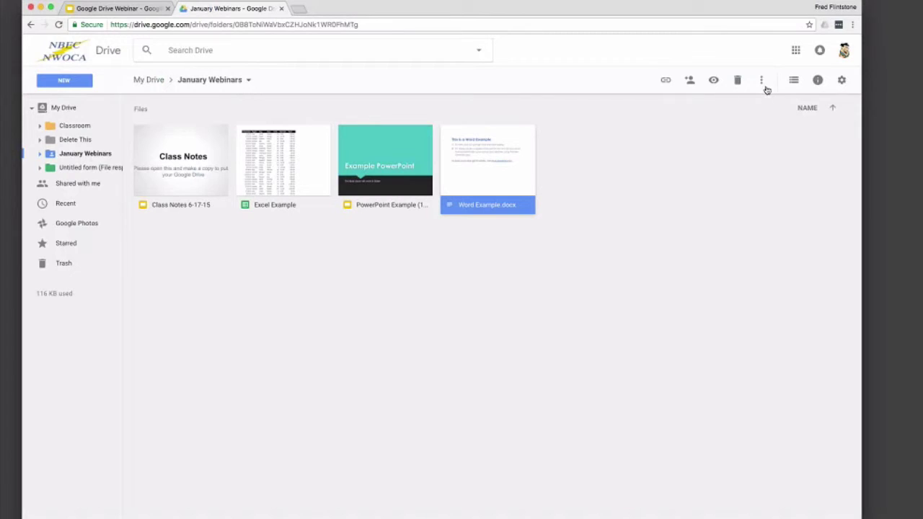
click(793, 82)
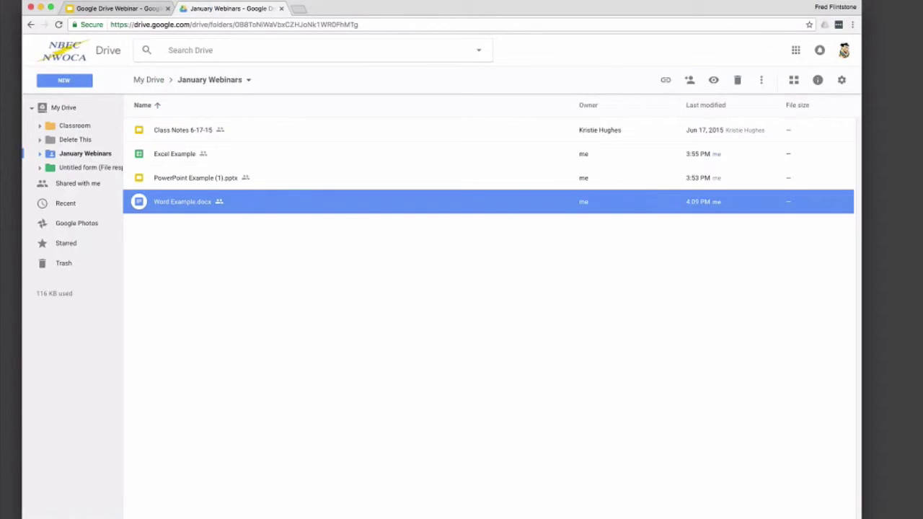
click(596, 136)
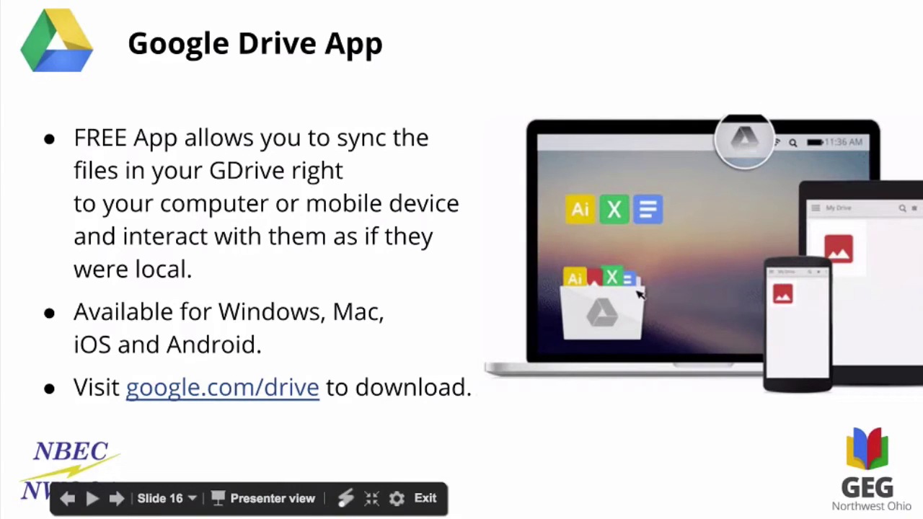
Step: Advance the slideshow from the Google Drive App slide to slide 17, Thank you for attending
key(Right)
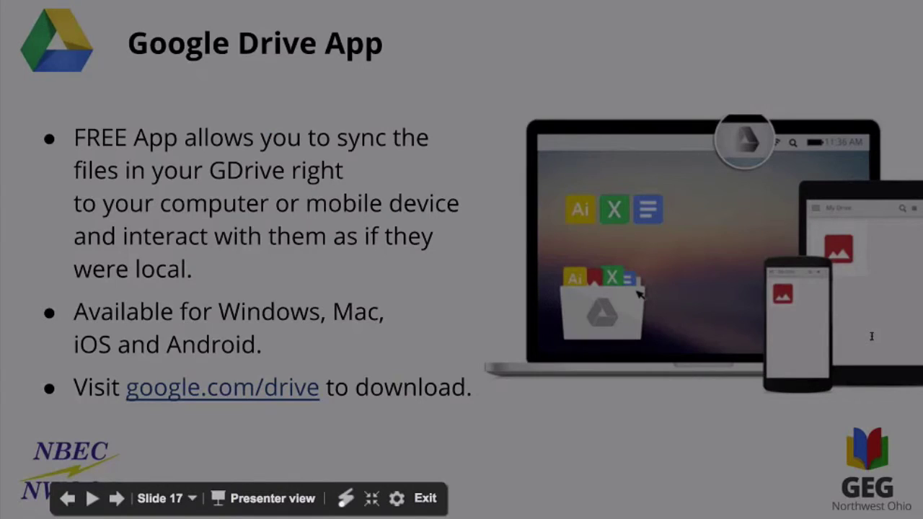
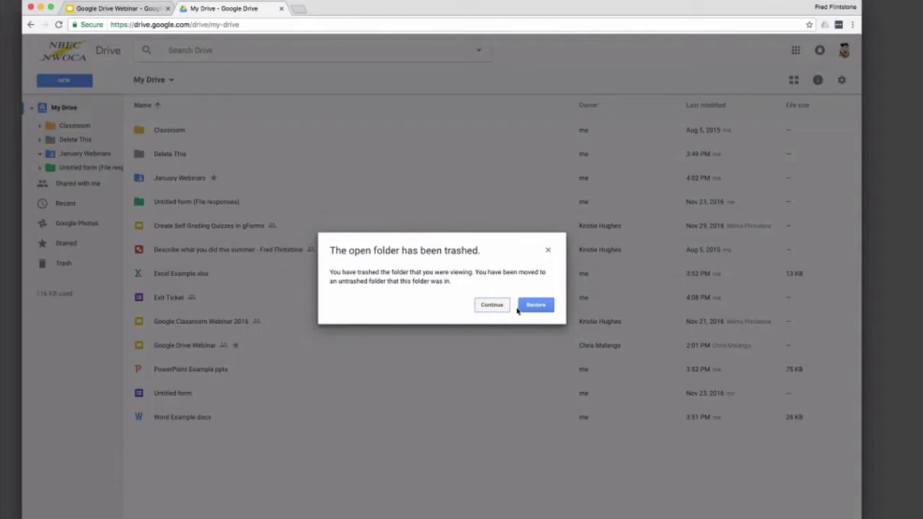
Step: Dismiss the trashed-folder notice and start moving Excel Example out of January Webinars
click(499, 307)
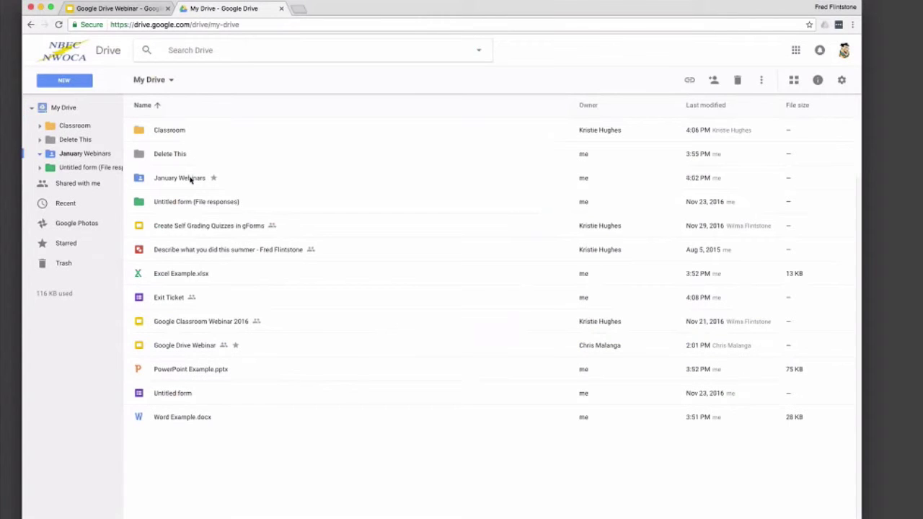
double_click(192, 179)
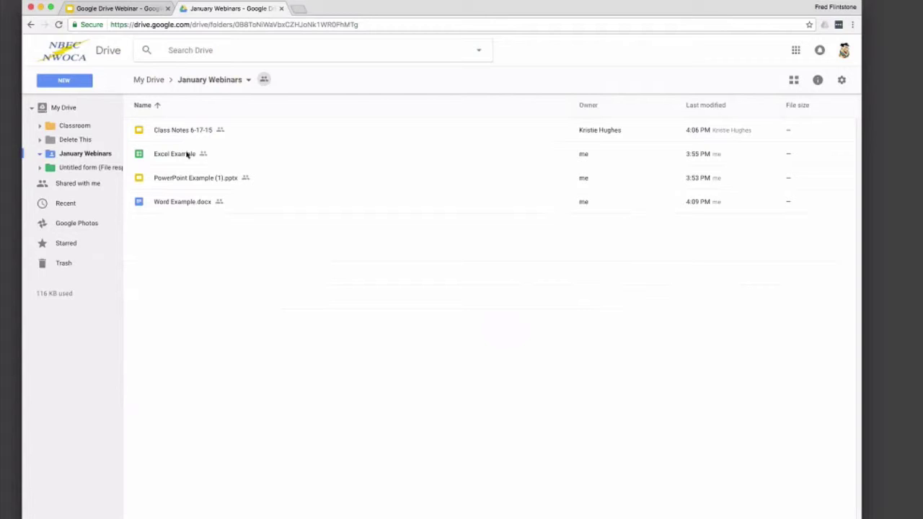
right_click(186, 154)
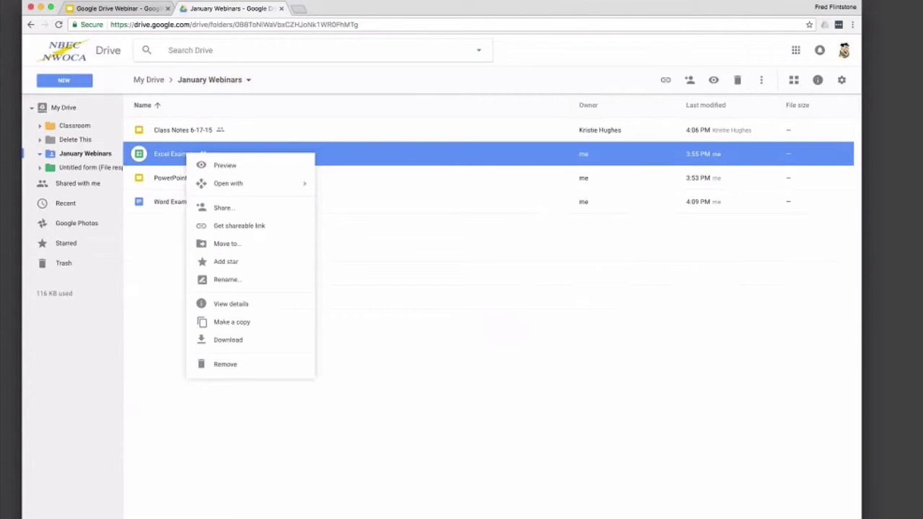
click(211, 243)
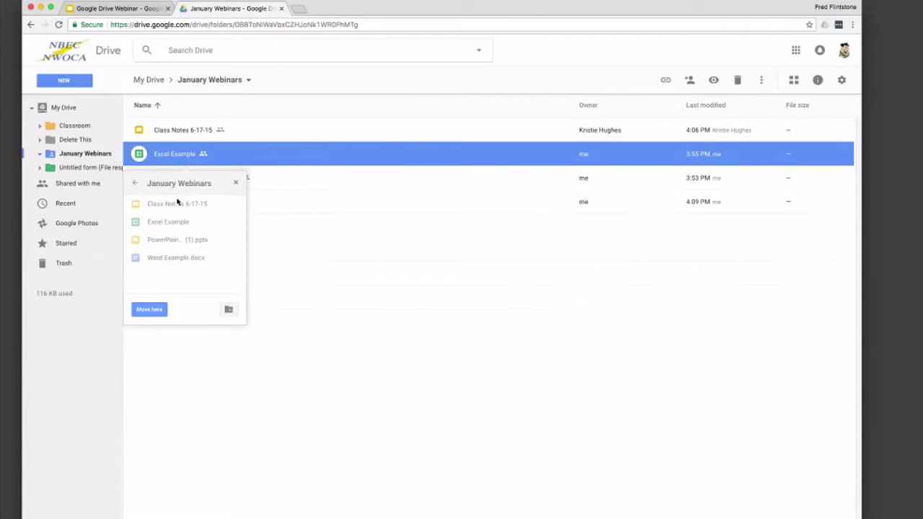
Step: Create a Spreadsheets folder in My Drive, move Excel Example into it, and open it
click(135, 185)
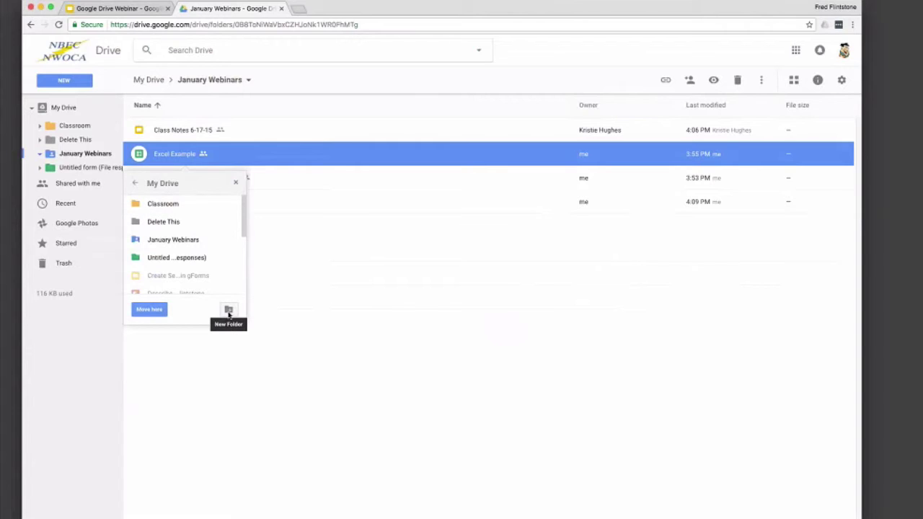
click(228, 310)
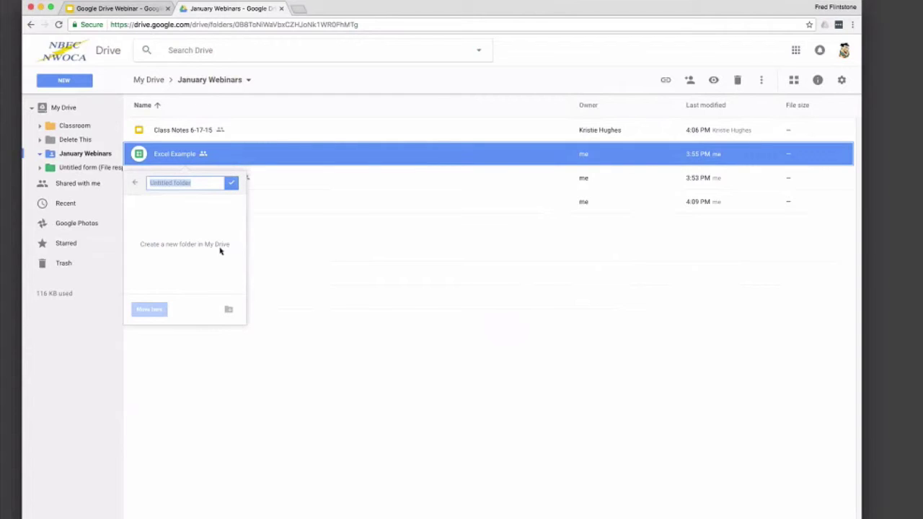
text(Spreadsheets)
key(Return)
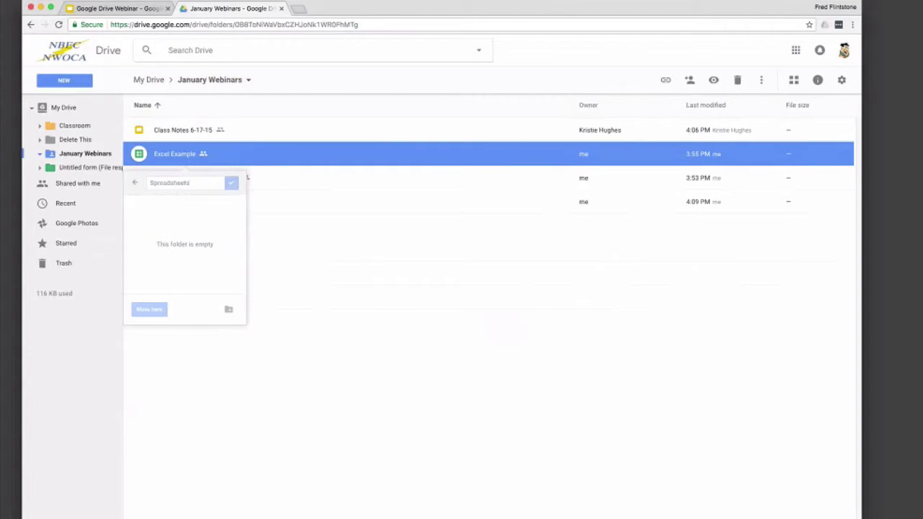
click(150, 312)
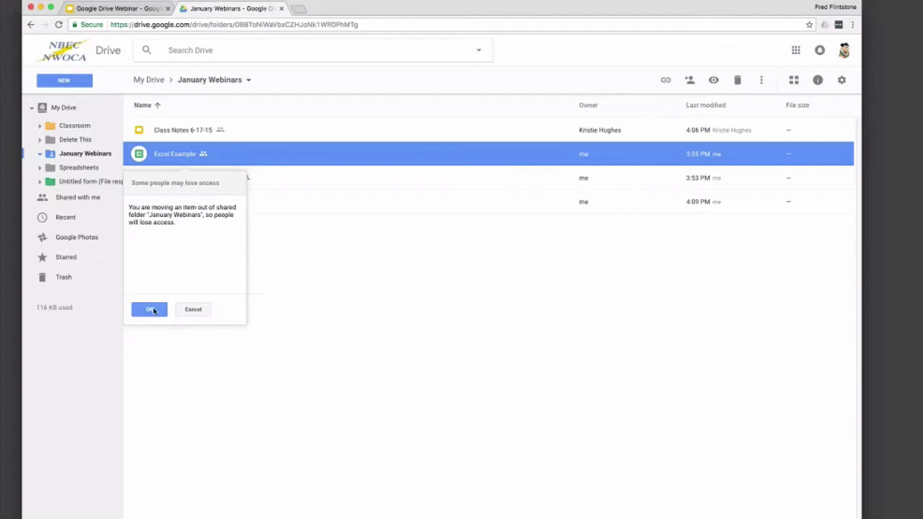
click(153, 310)
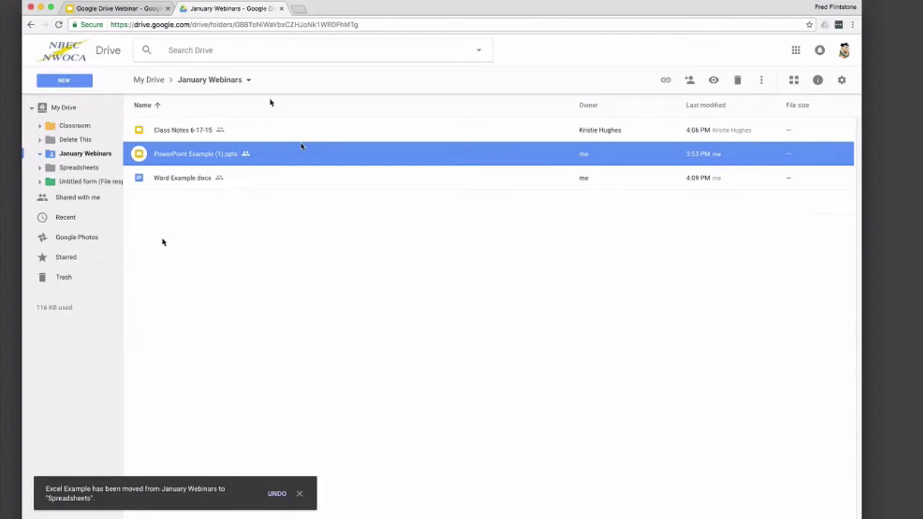
click(75, 170)
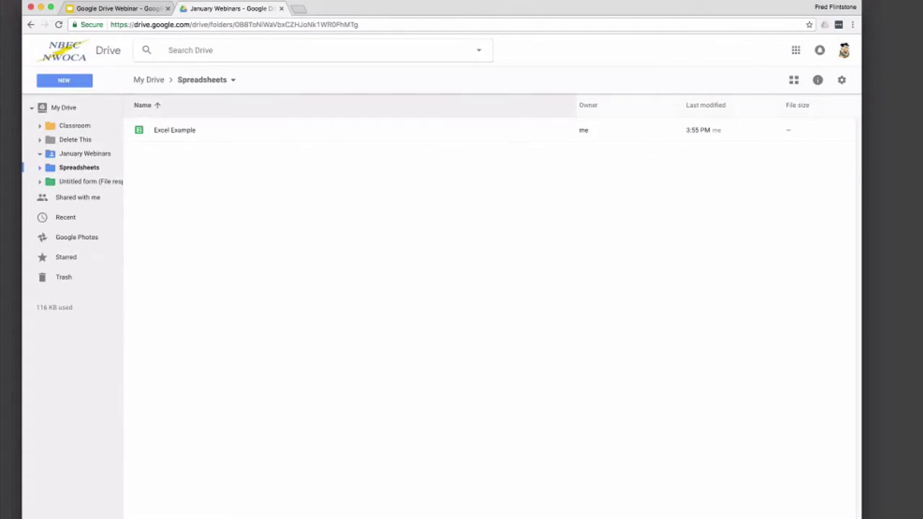
Step: Review Excel Example's sharing settings without adding anyone, then go to Shared with me
click(188, 131)
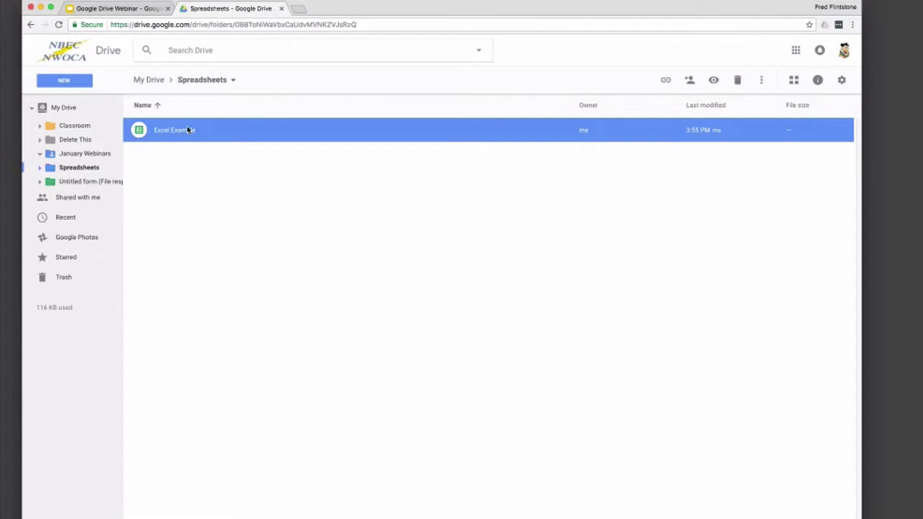
right_click(233, 132)
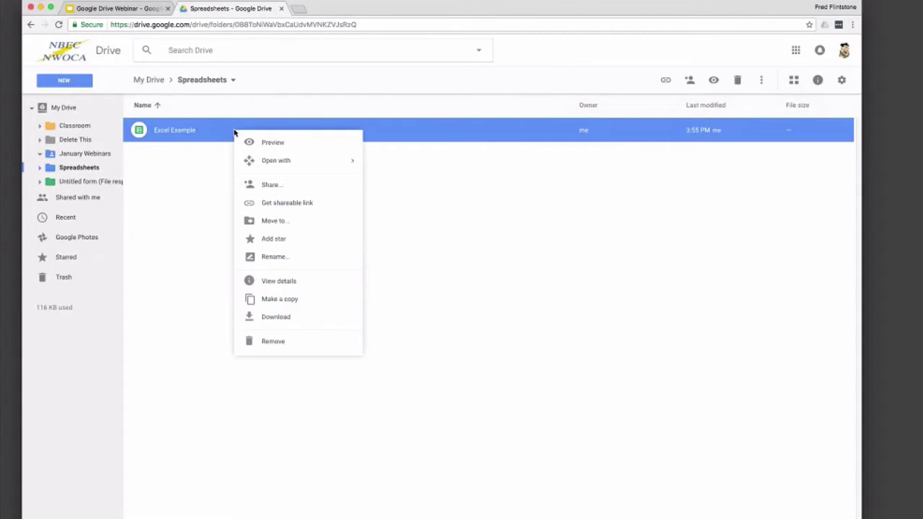
click(248, 120)
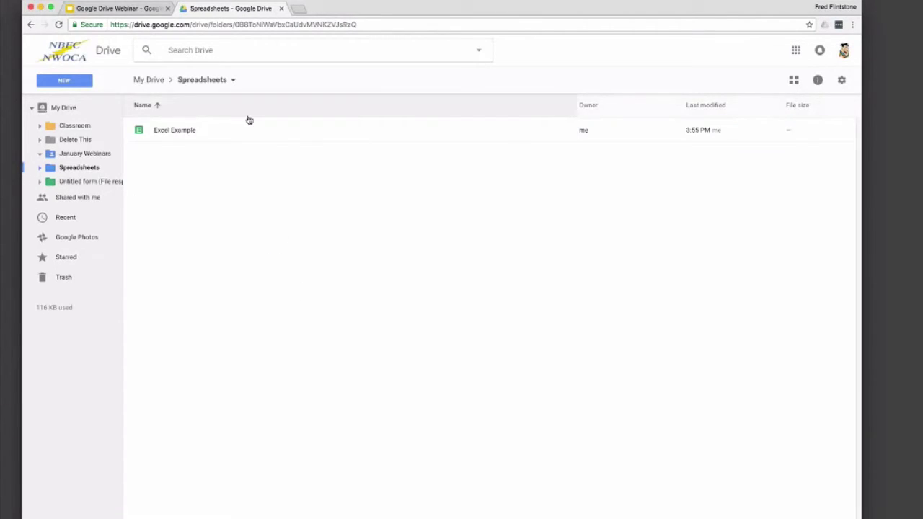
right_click(199, 137)
click(236, 189)
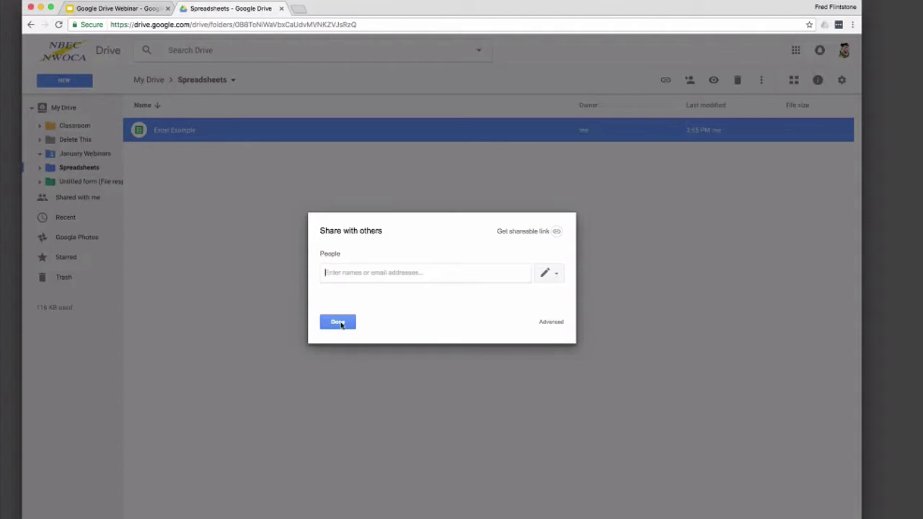
click(338, 322)
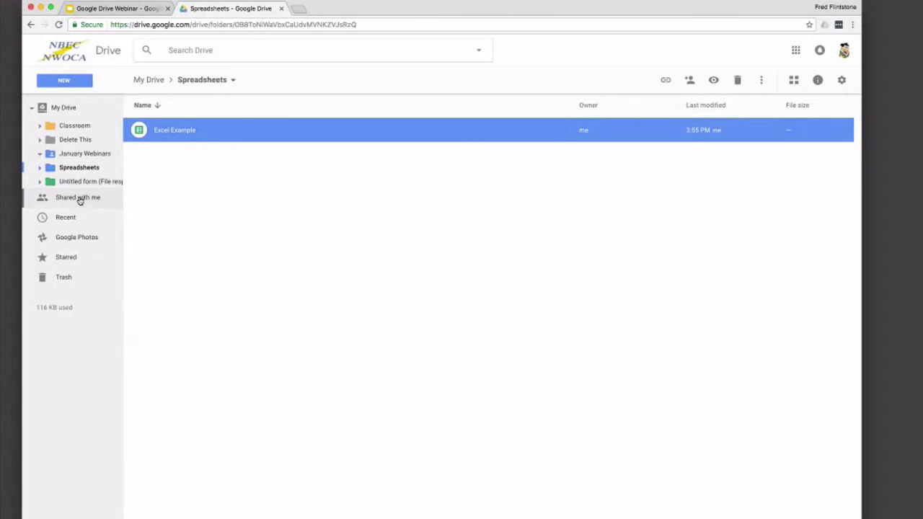
click(79, 198)
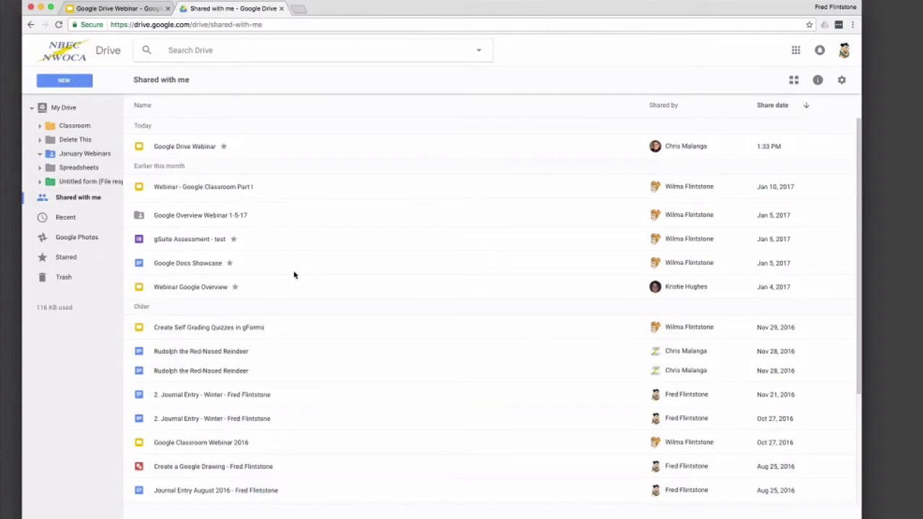
Step: Switch the Shared with me files to grid view and open the Settings gear menu
scroll(293, 274, down, 2)
scroll(294, 274, up, 2)
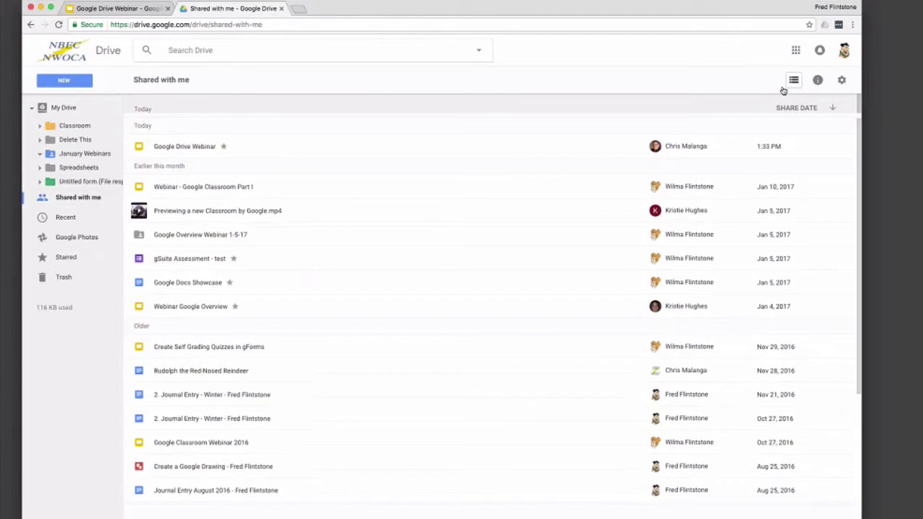
click(793, 80)
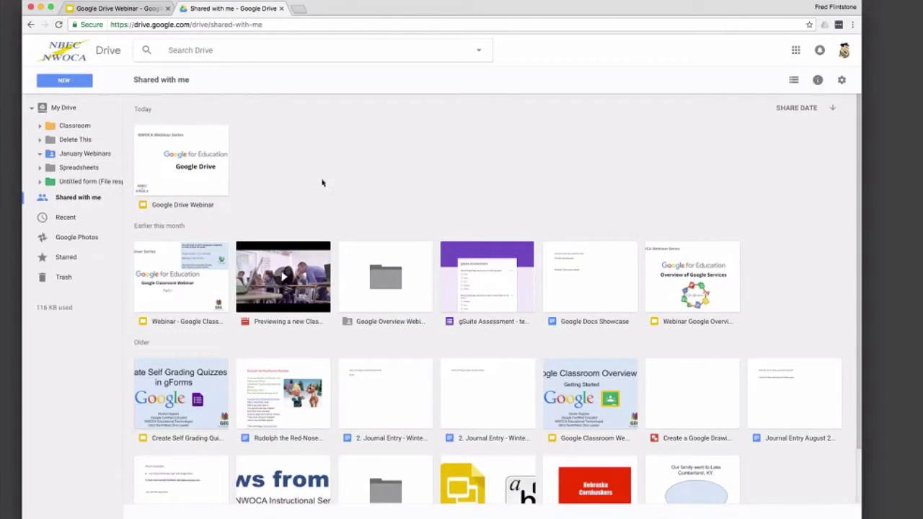
click(842, 81)
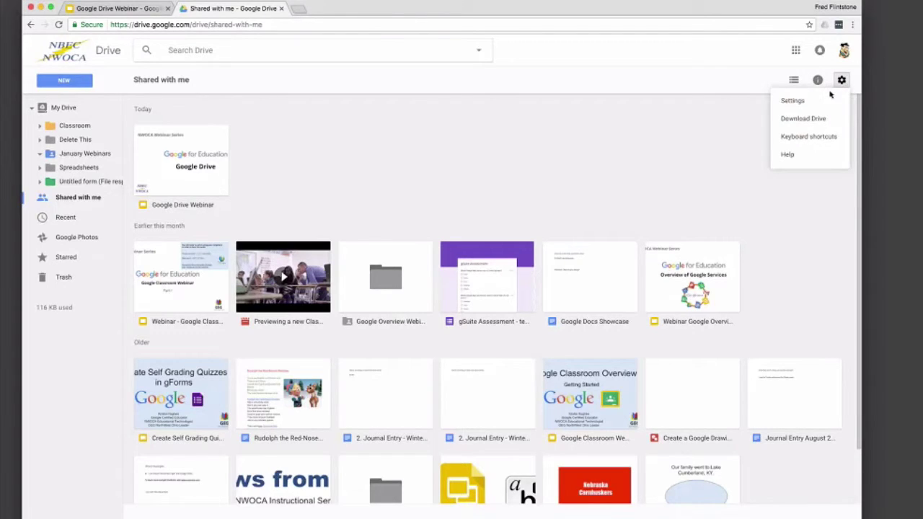
Step: Open the Keyboard shortcuts list from Settings, scroll through it, and close it
click(792, 139)
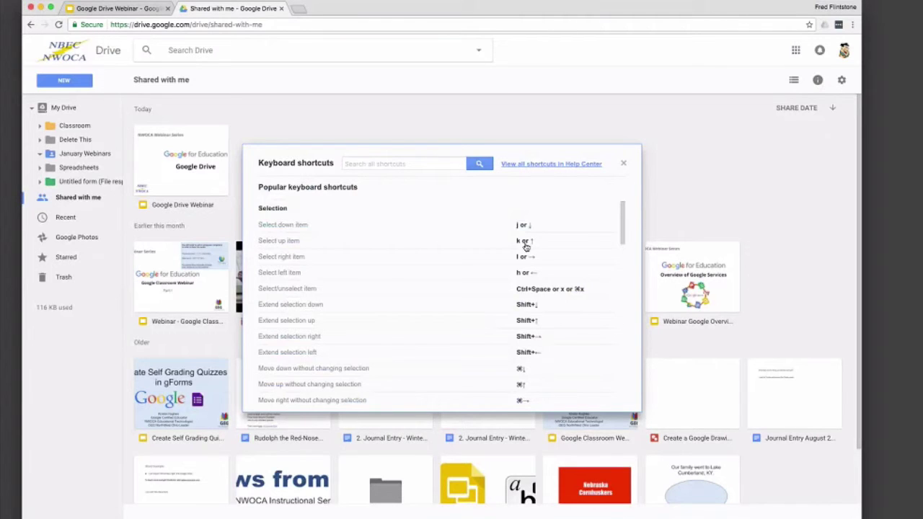
scroll(519, 243, down, 5)
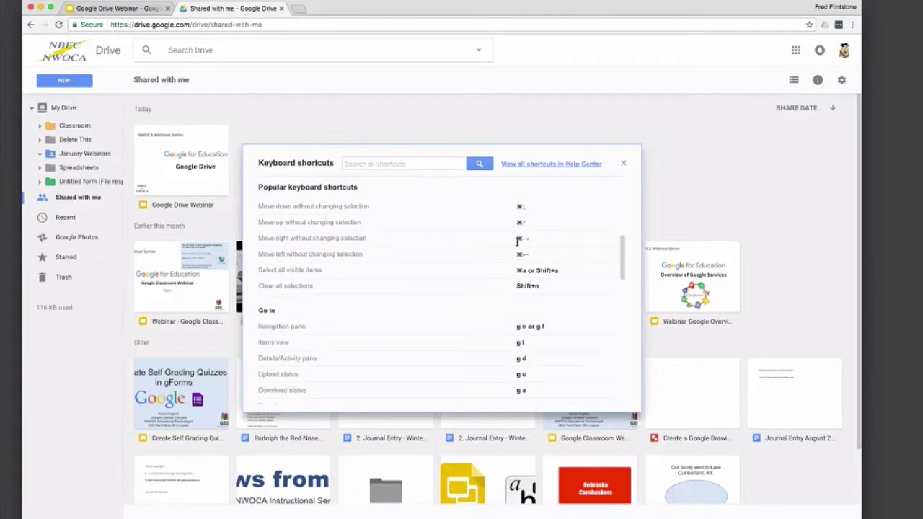
scroll(517, 242, down, 2)
scroll(517, 241, down, 3)
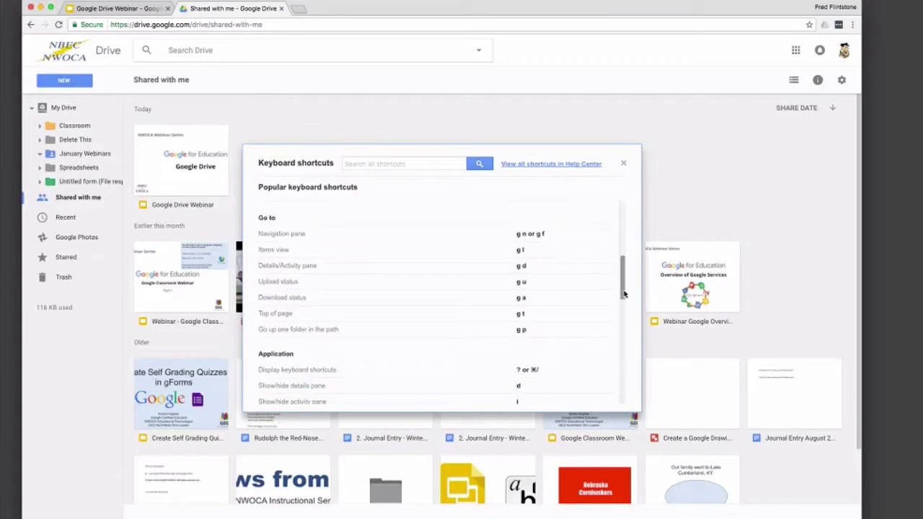
drag(622, 277, 617, 220)
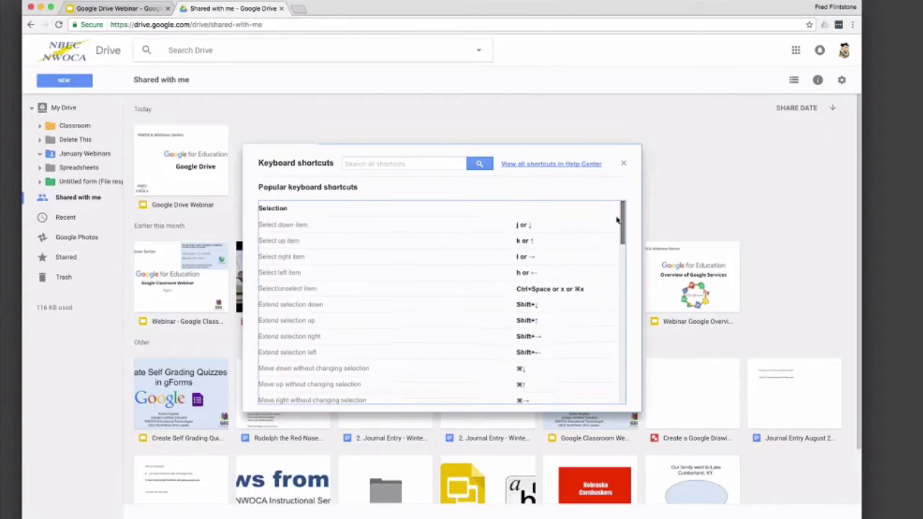
click(624, 164)
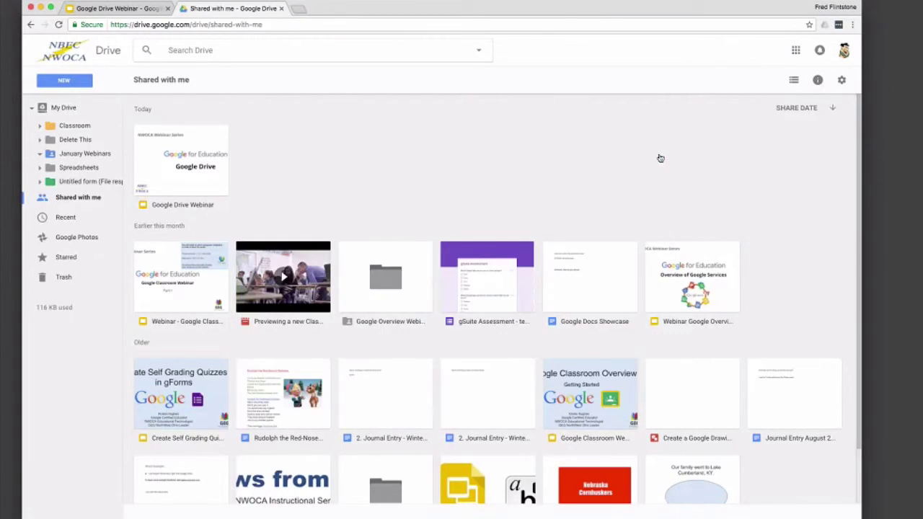
click(841, 84)
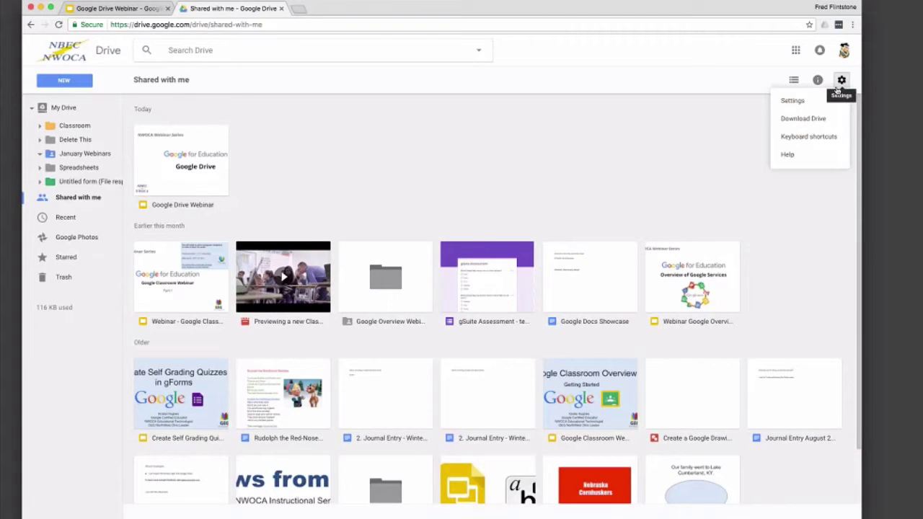
click(814, 137)
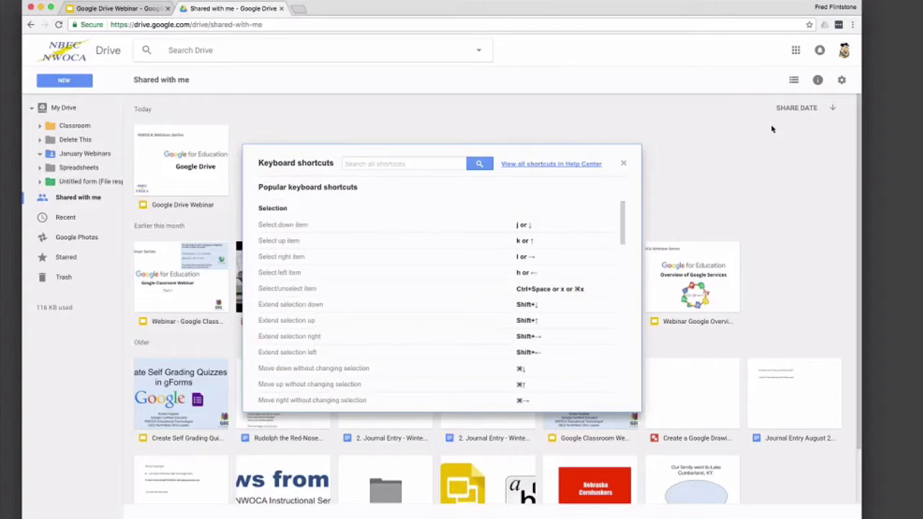
click(793, 81)
Step: Show Shared with me as a list and move the selection with the arrow keys, extending it with Shift+Up
click(214, 190)
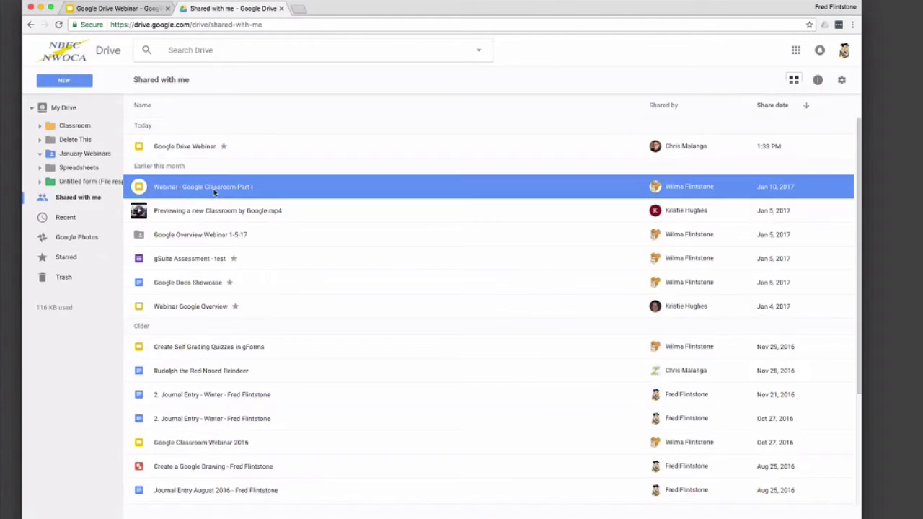
key(Down)
key(Down)
key(Down)
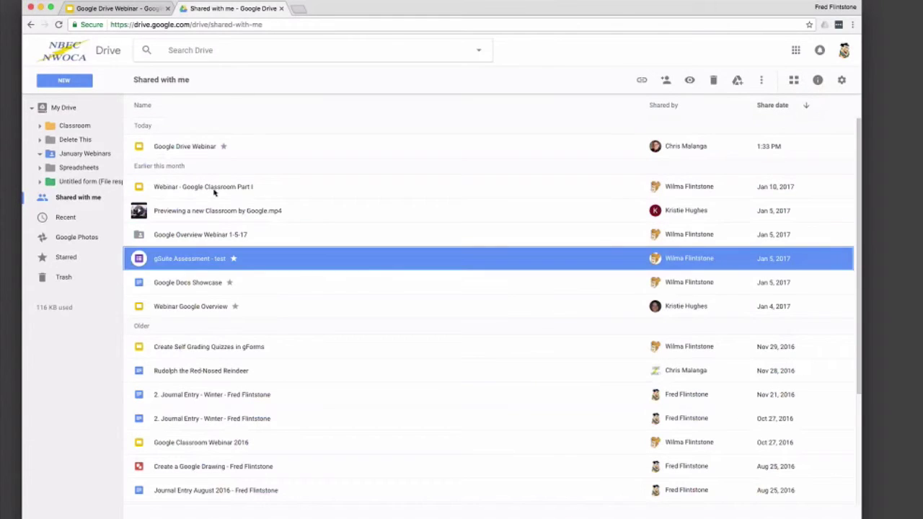
key(Down)
key(Down)
key(Down)
key(Down)
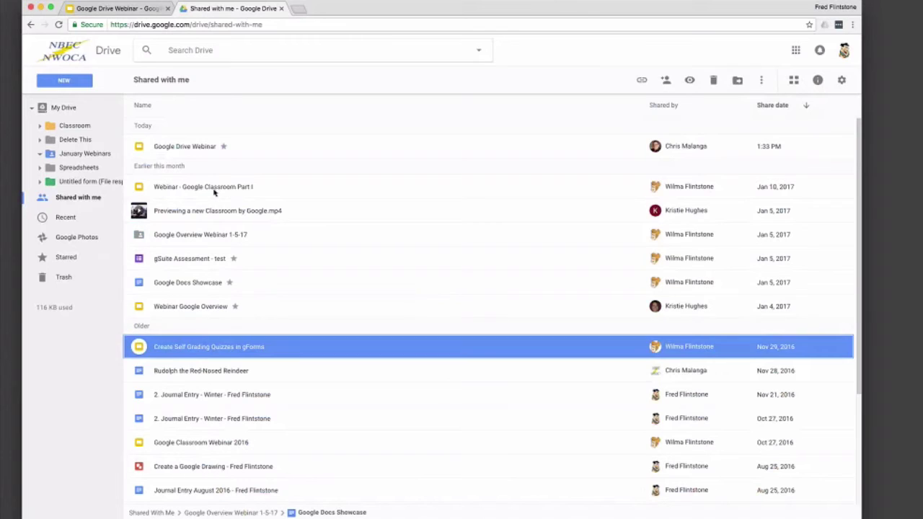
key(shift+Up)
key(shift+Up)
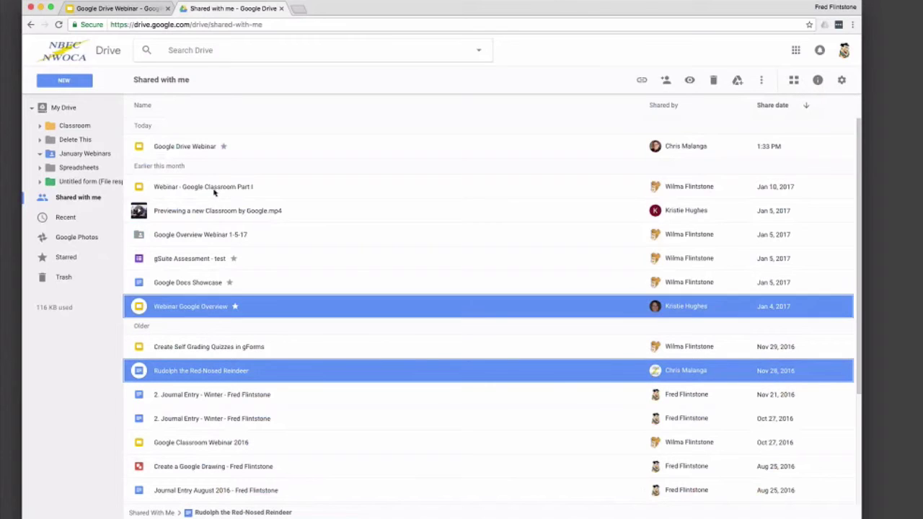
key(Up)
key(Up)
key(Up)
key(Up)
key(Up)
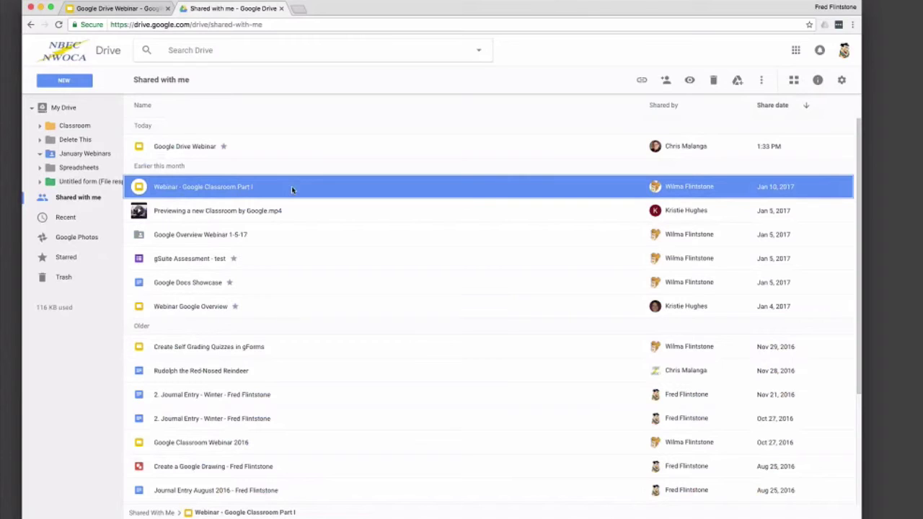
Step: Look over the NEW menu, then create a blank Google Docs document in the Spreadsheets folder
click(74, 84)
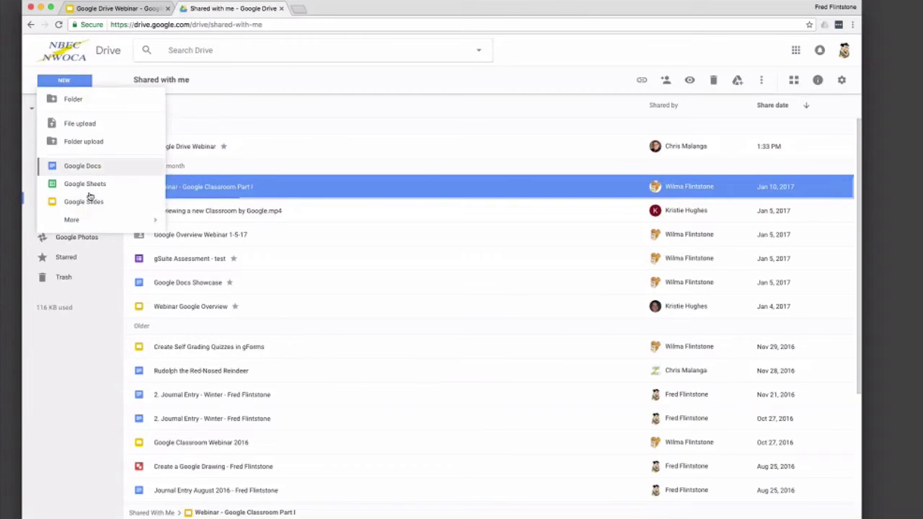
mouse_move(94, 220)
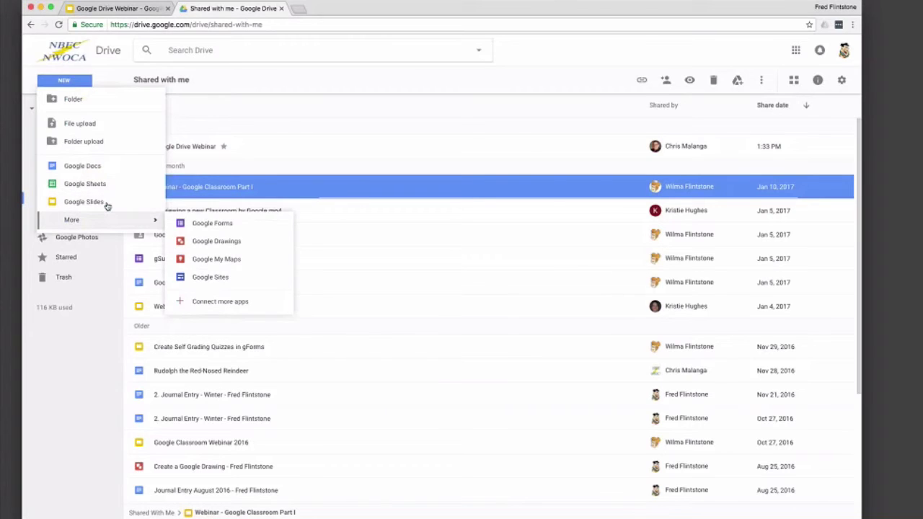
click(274, 96)
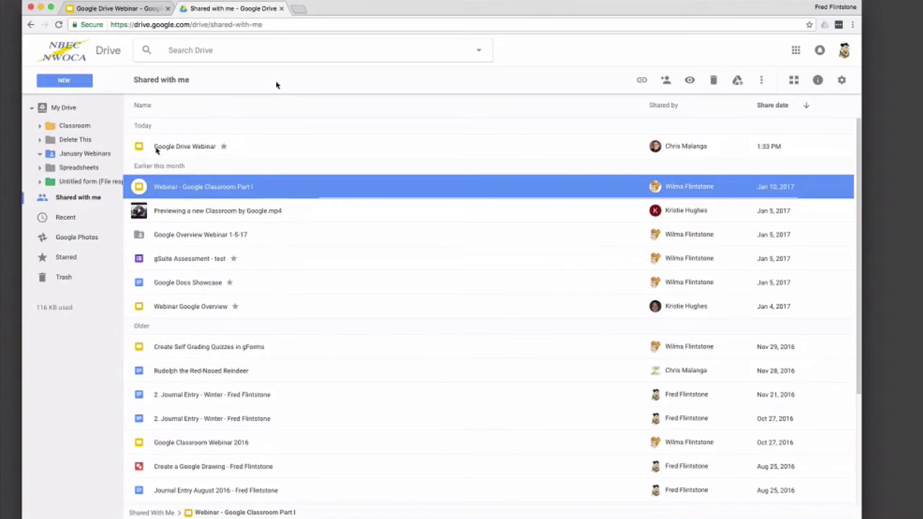
click(79, 168)
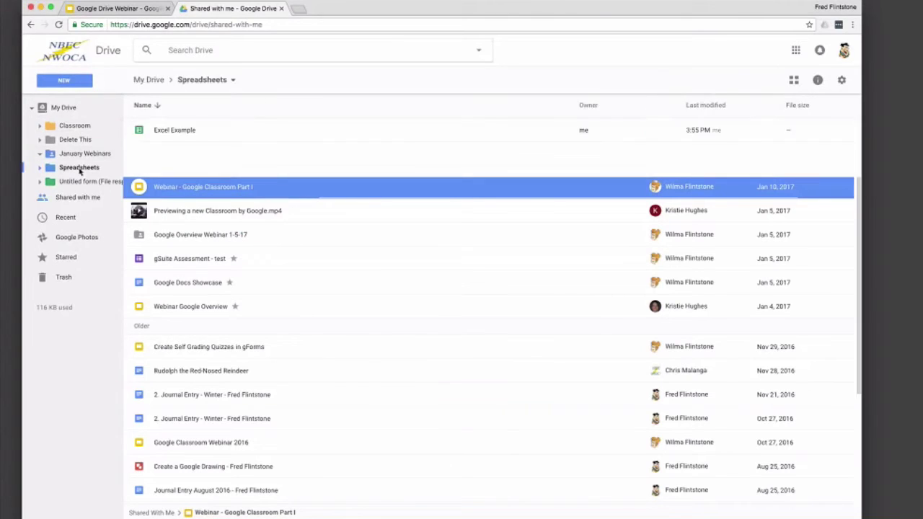
click(79, 82)
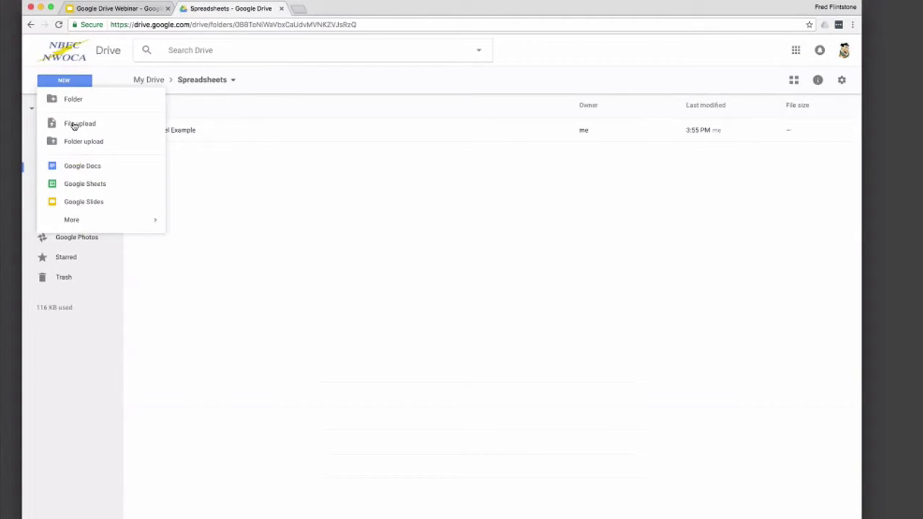
click(78, 165)
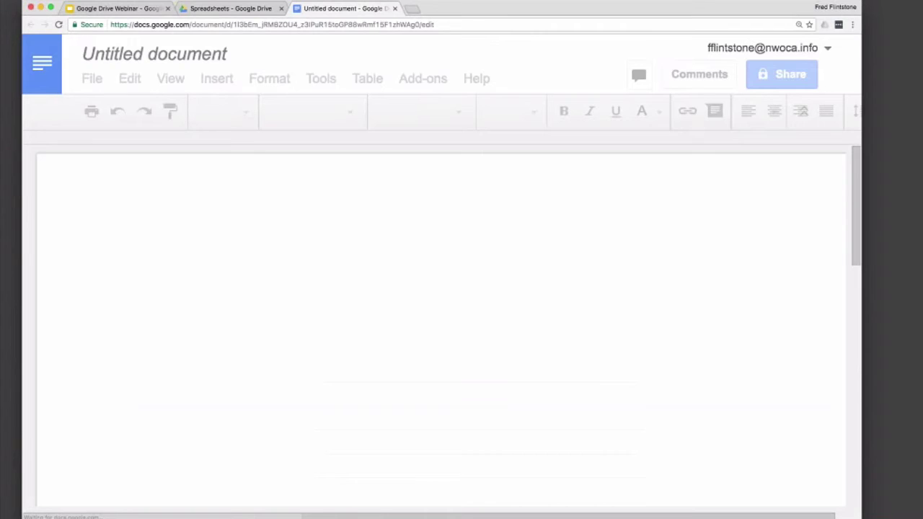
Step: Title the untitled document 'Test Doc' and close its tab
click(186, 55)
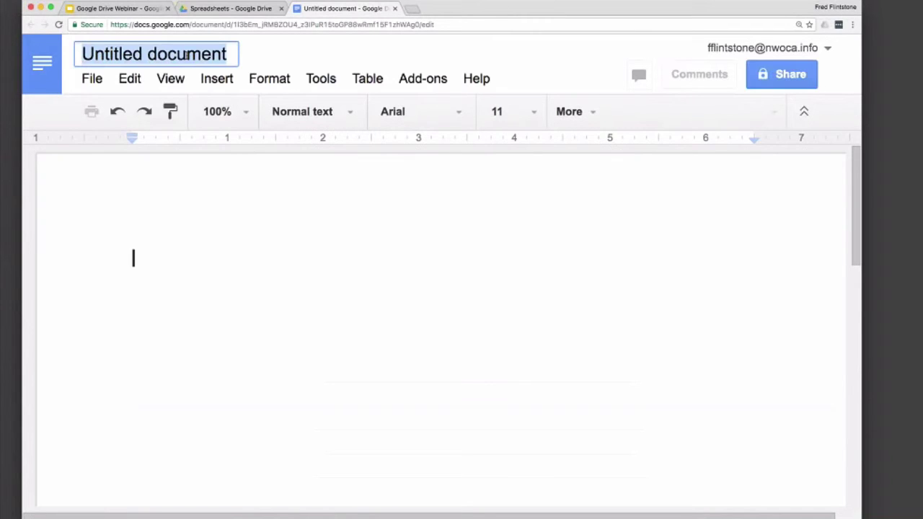
text(Test Doc)
key(Return)
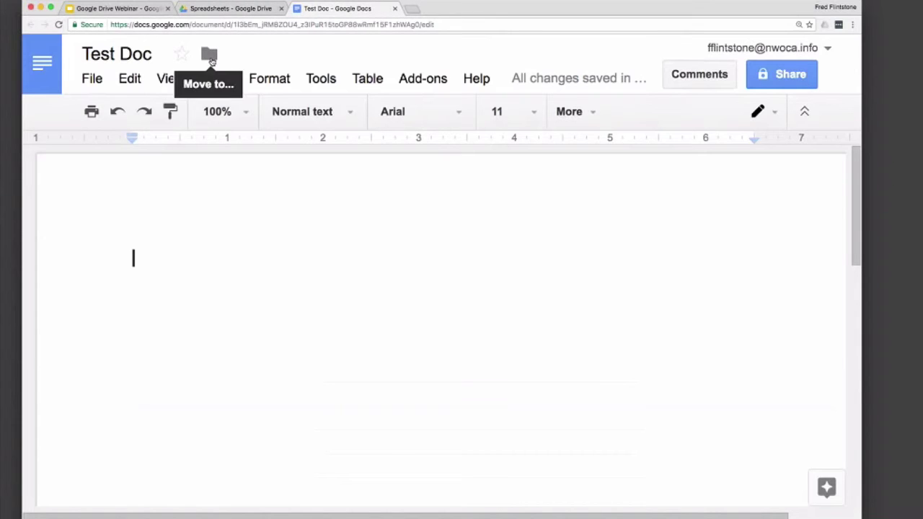
click(395, 9)
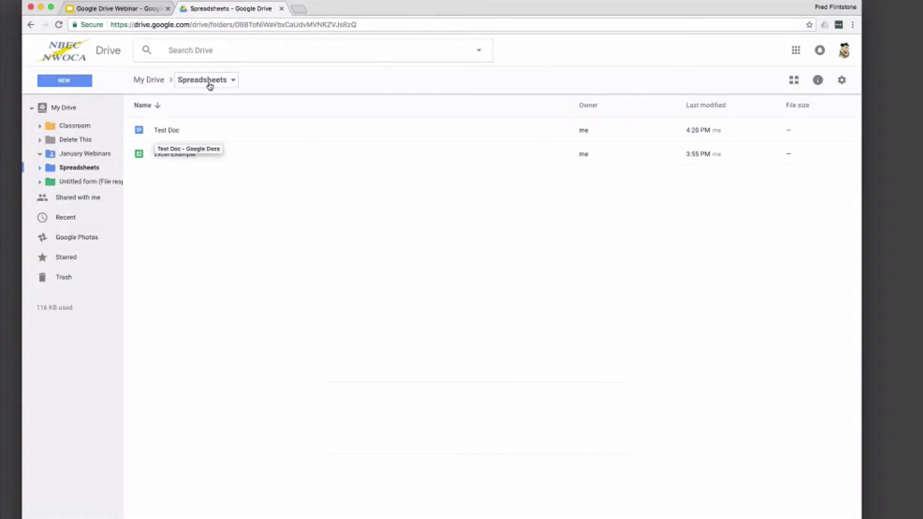
Step: Move Test Doc from the Spreadsheets folder into My Drive and open My Drive
right_click(171, 132)
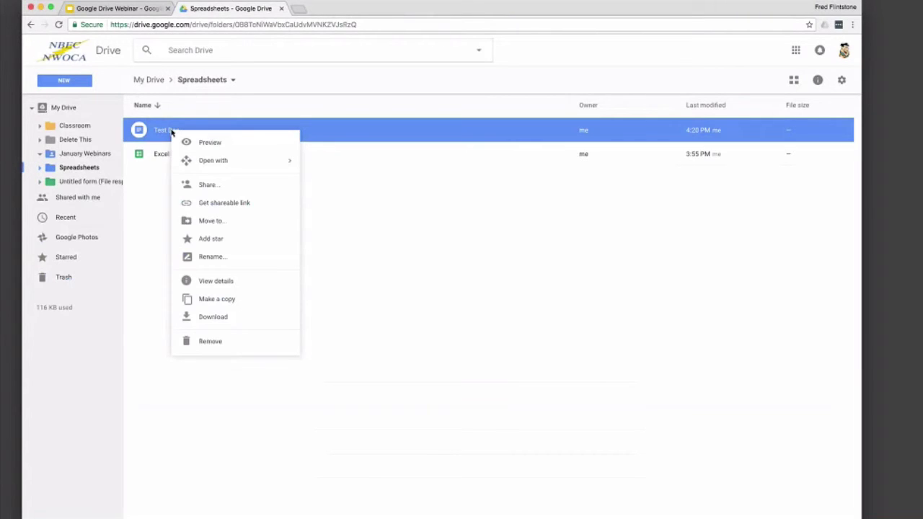
click(194, 224)
click(135, 159)
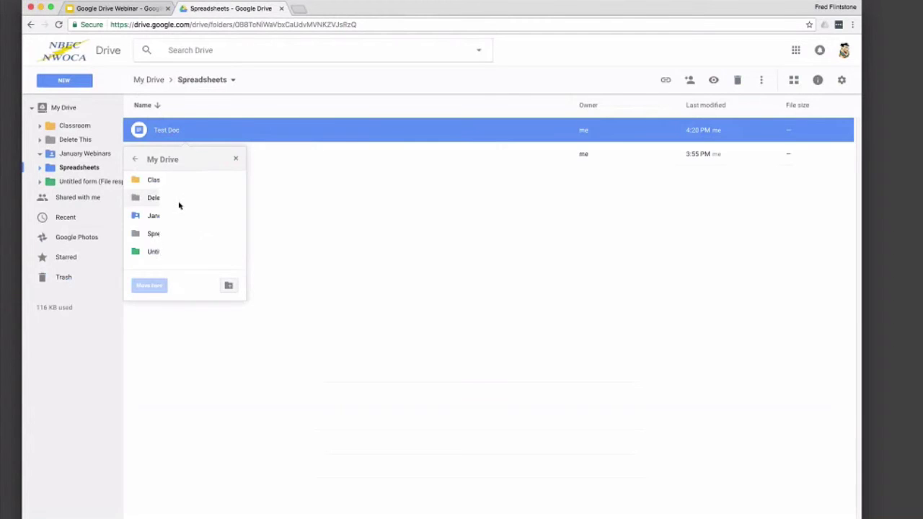
scroll(181, 229, down, 1)
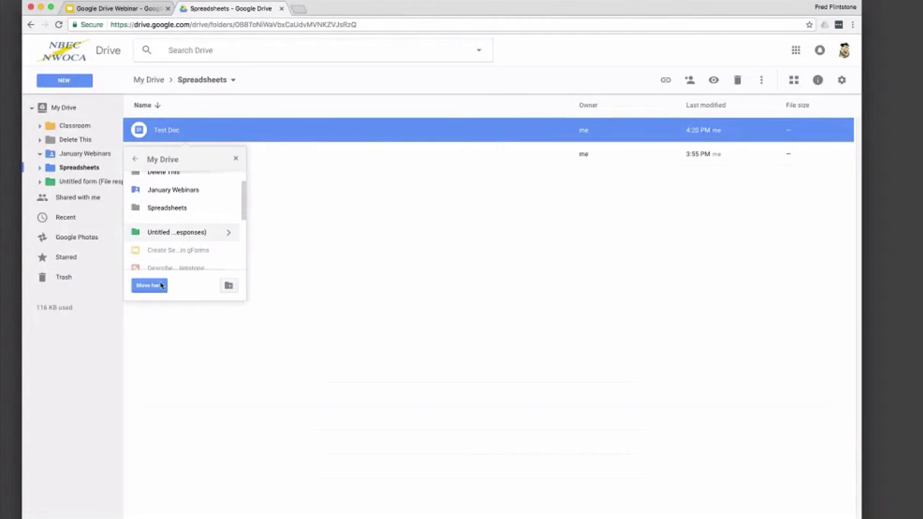
click(160, 285)
click(72, 112)
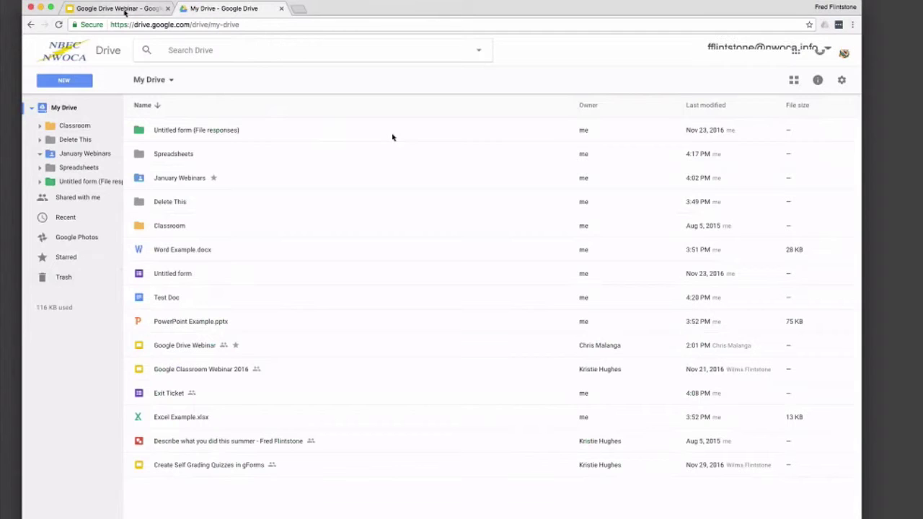
Step: Switch back to the Google Drive Webinar presentation
click(121, 10)
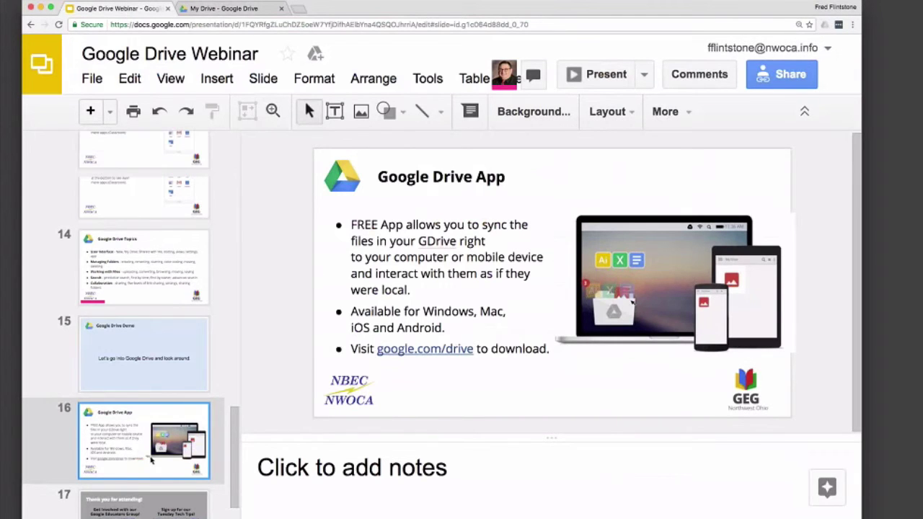
Step: Select slide 17, Thank you for attending, and present the slideshow full screen from it
scroll(151, 452, down, 2)
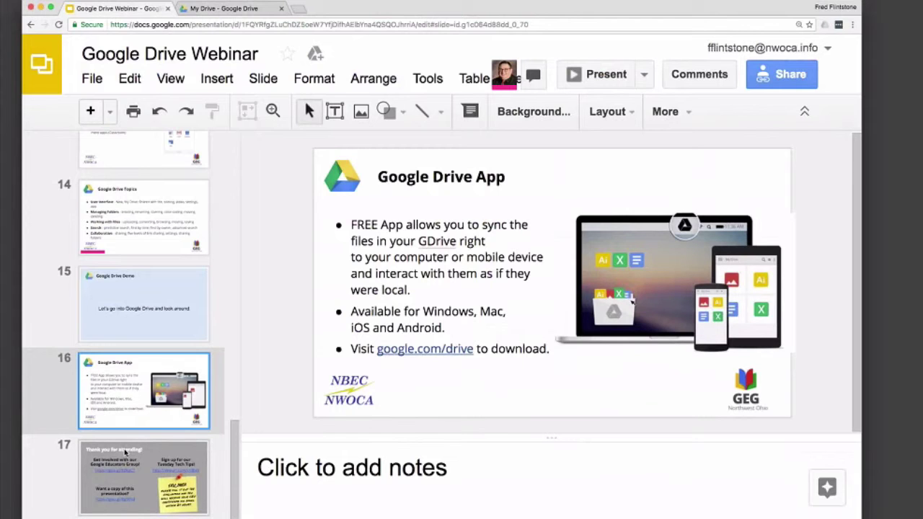
click(125, 452)
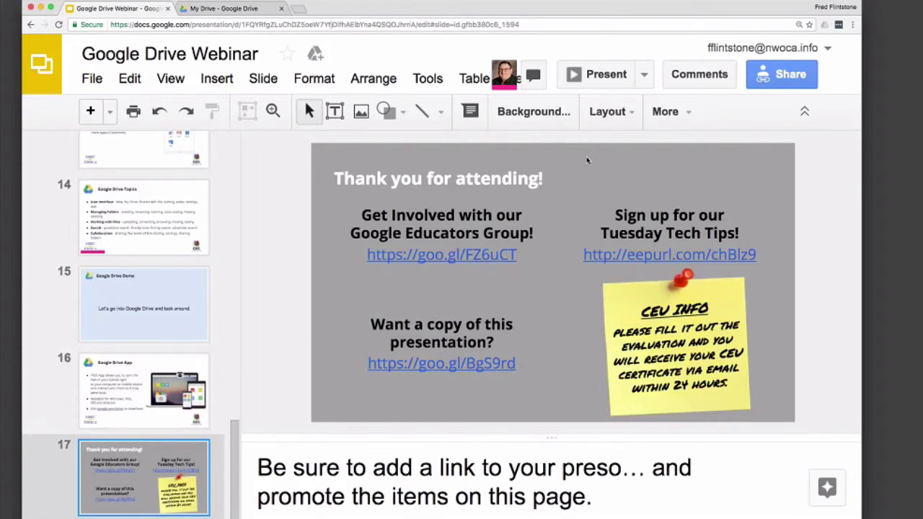
key(super+Return)
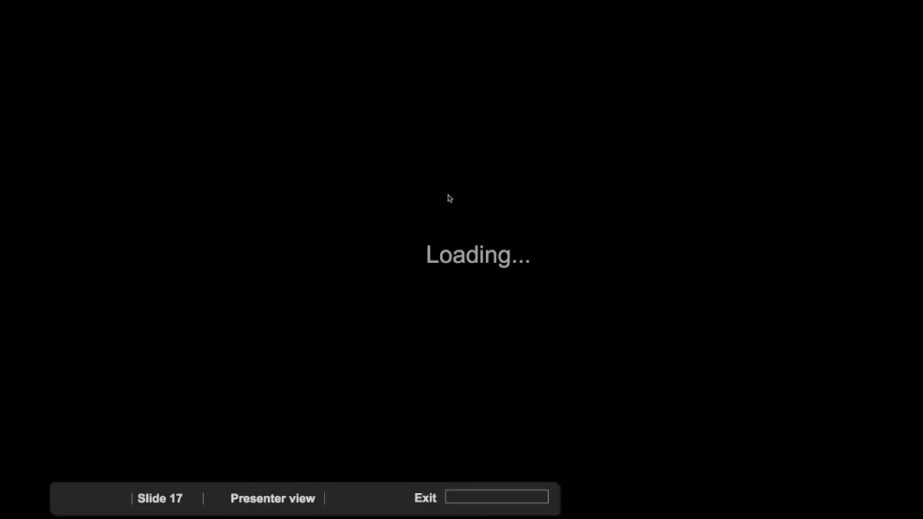